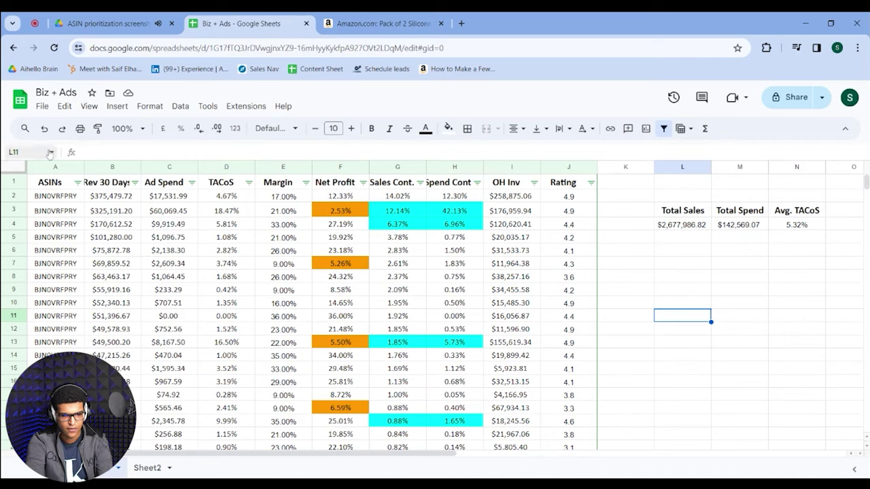
# Step: Review every data column in turn from ASINs through Rating, along with the Avg. TACoS summary heading
pyautogui.click(51, 167)
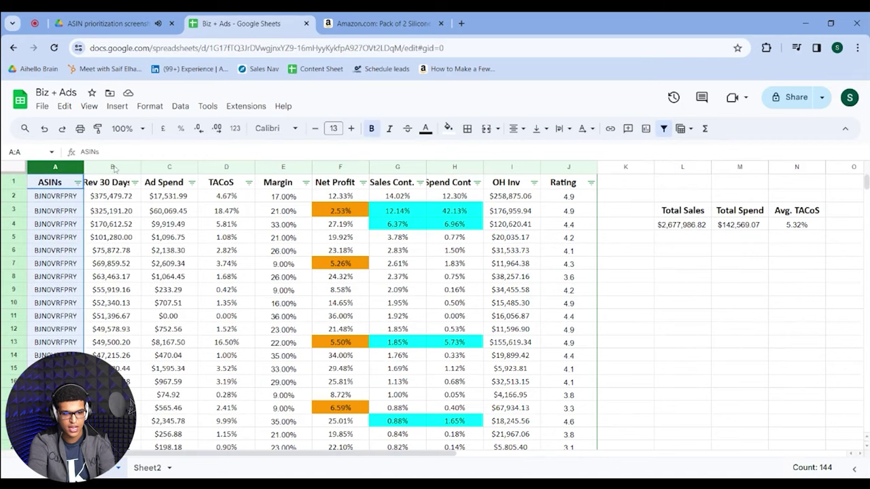
pyautogui.click(115, 169)
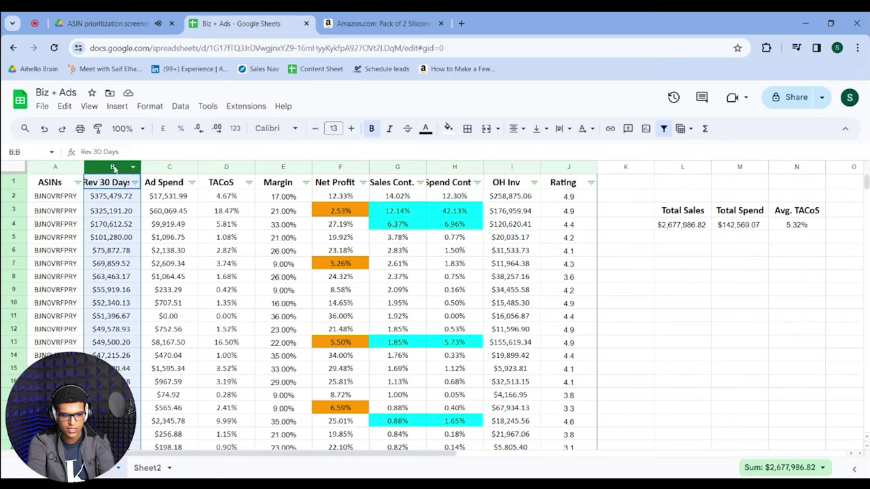
pyautogui.click(169, 171)
pyautogui.click(231, 168)
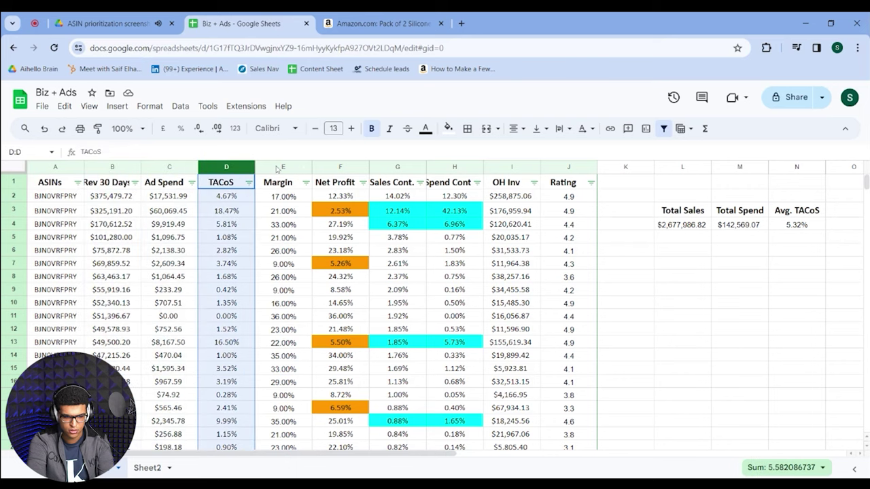
pyautogui.click(277, 170)
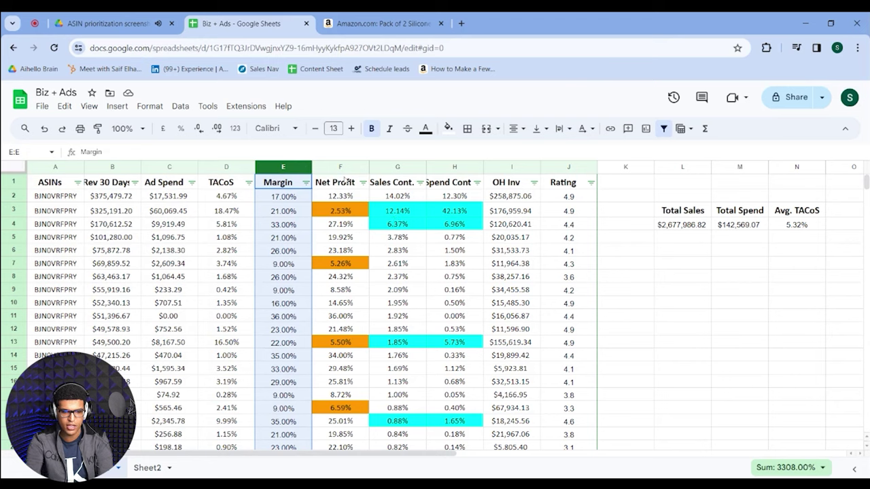
pyautogui.click(335, 171)
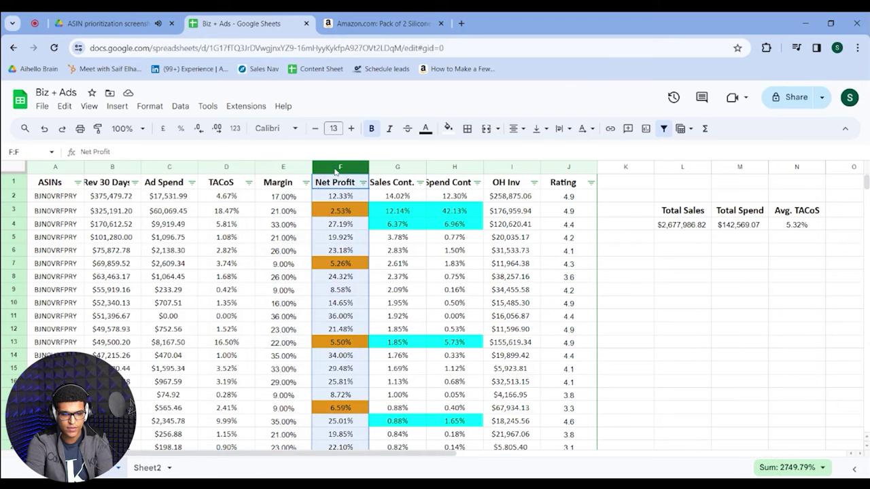
pyautogui.click(403, 166)
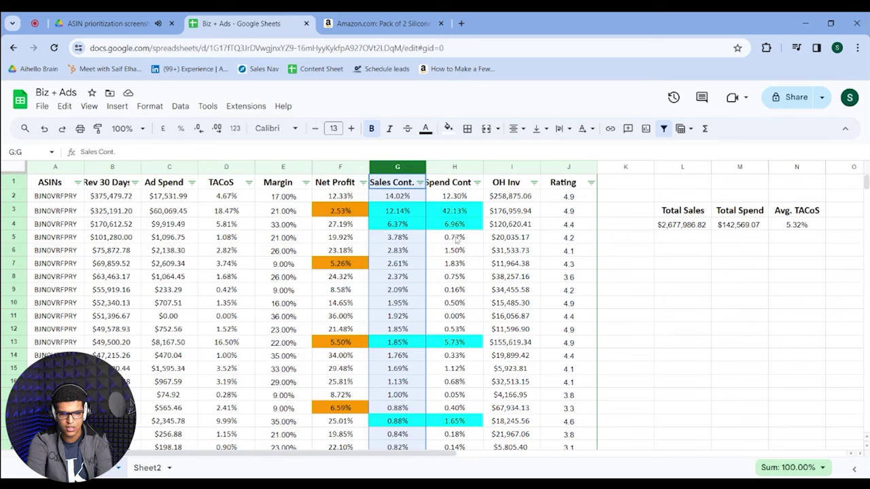
pyautogui.click(454, 166)
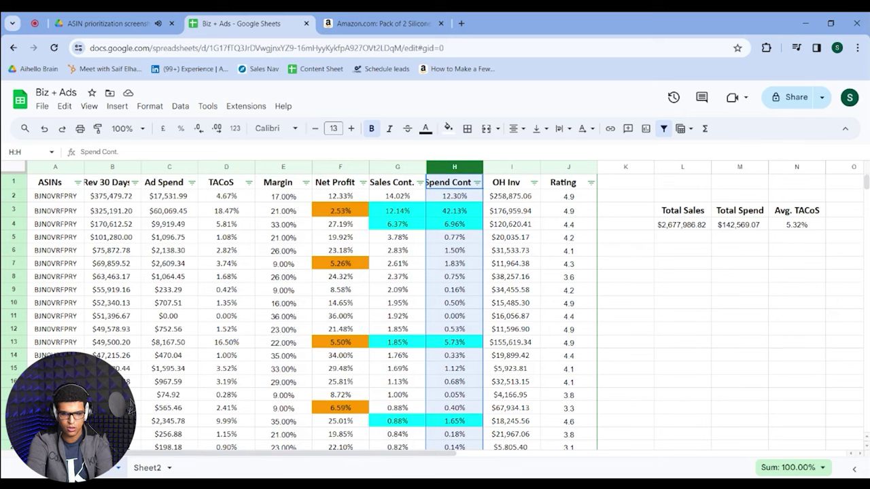
pyautogui.click(513, 165)
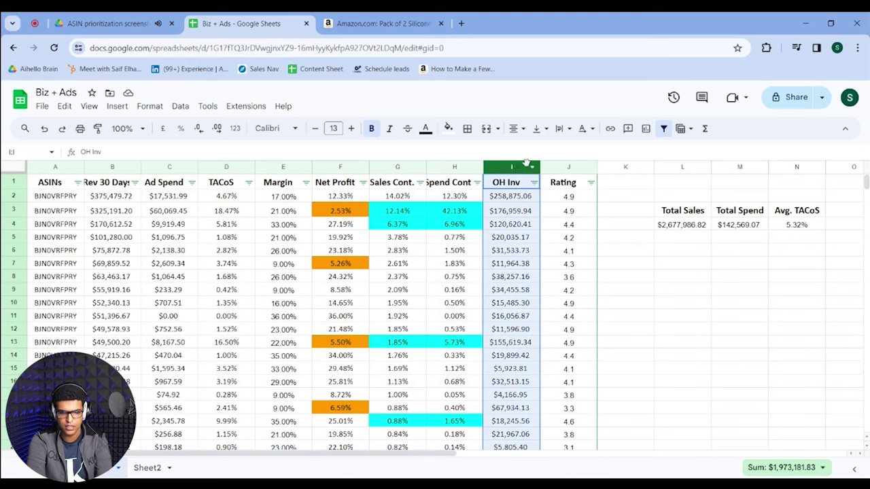
pyautogui.click(568, 168)
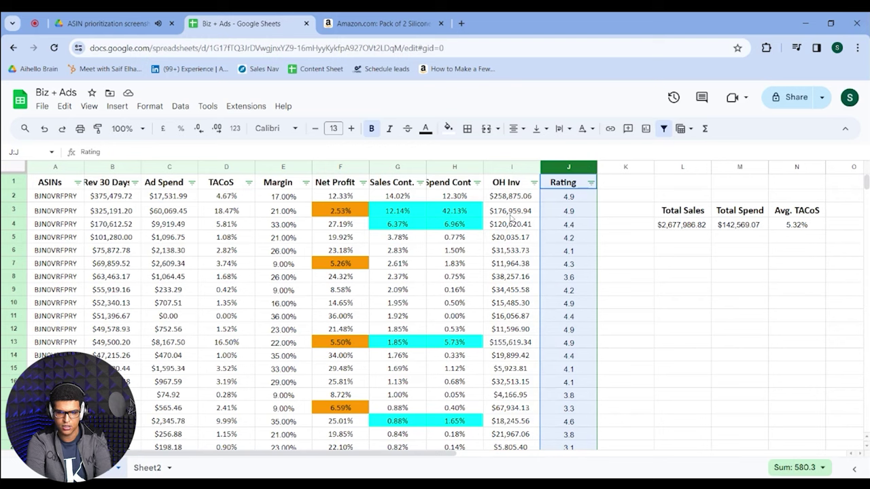
pyautogui.click(787, 214)
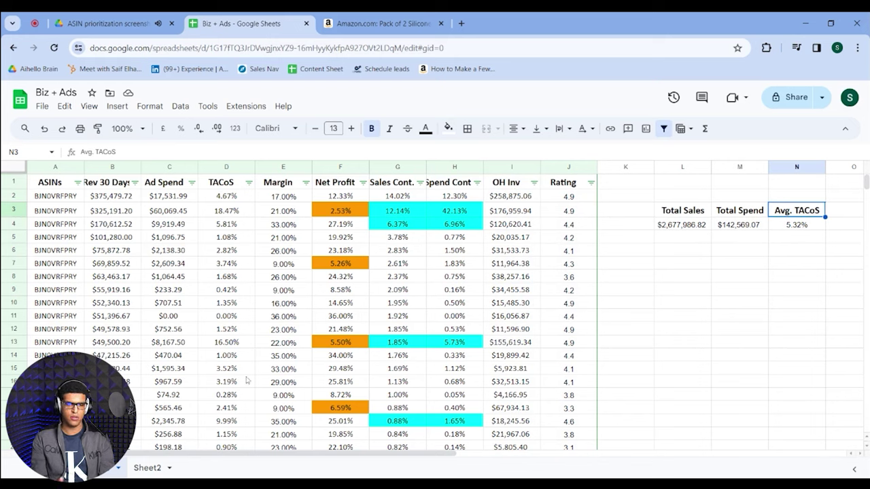
# Step: Examine the Net Profit, Margin, Sales Cont., Spend Cont. and OH Inv columns, plus the highlighted Net Profit cell F3
pyautogui.click(326, 169)
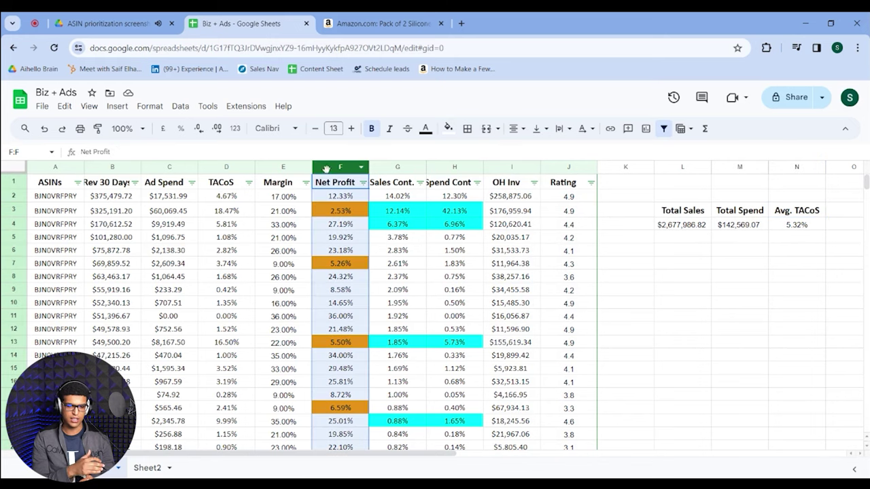
pyautogui.click(284, 168)
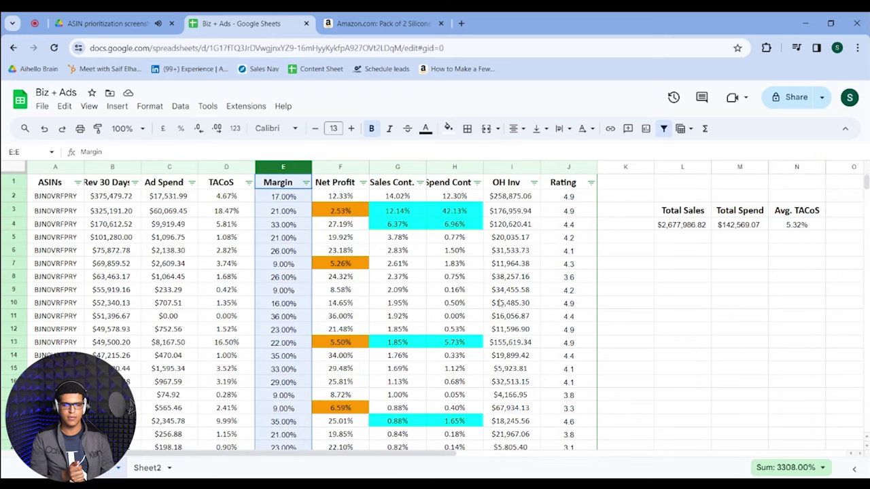
pyautogui.click(394, 166)
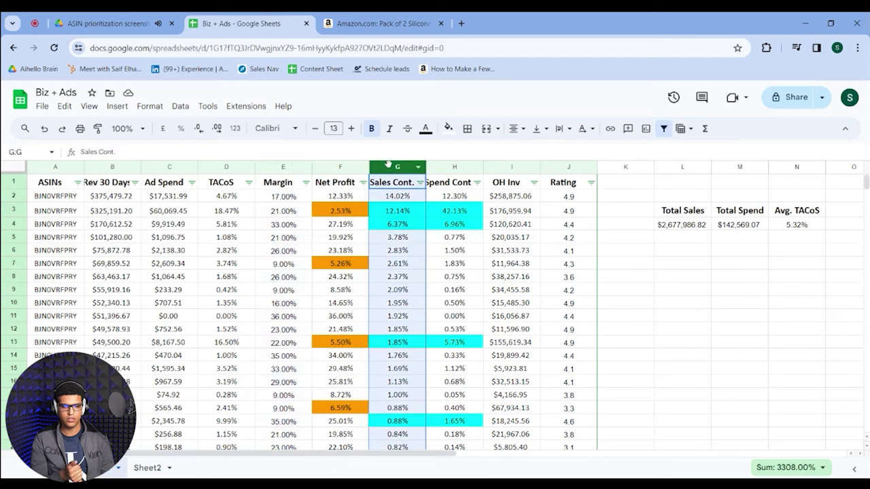
pyautogui.click(443, 166)
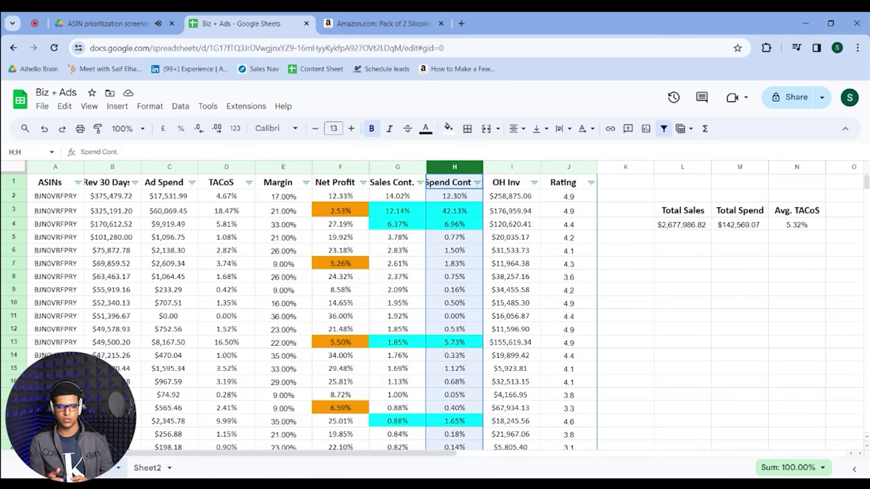
pyautogui.click(506, 168)
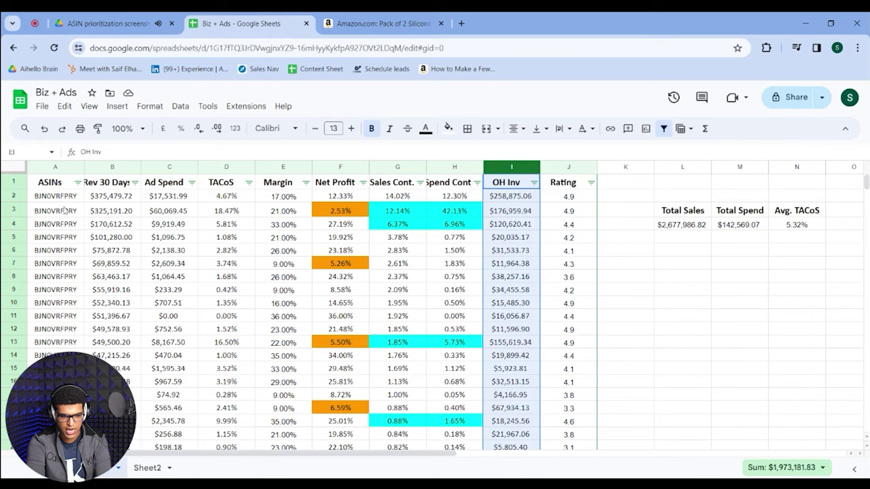
pyautogui.click(324, 168)
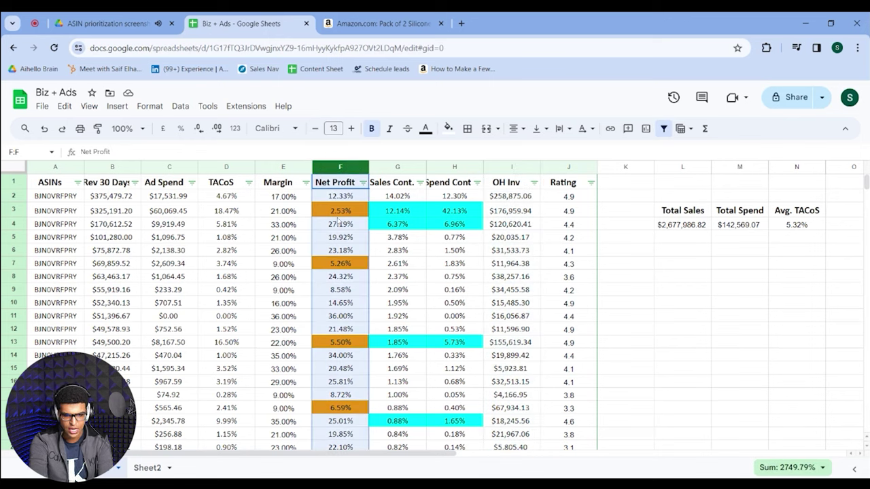
pyautogui.click(336, 212)
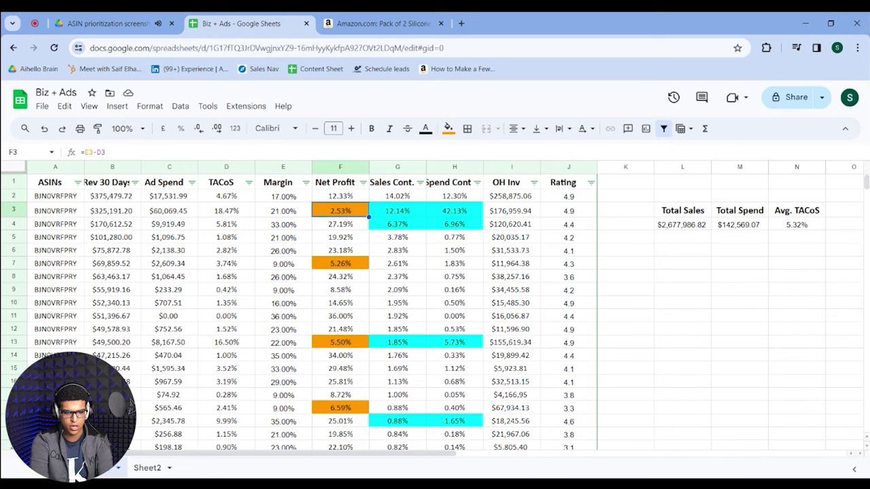
# Step: Filter the Net Profit column by condition to show only rows with values greater than 10%
pyautogui.click(362, 184)
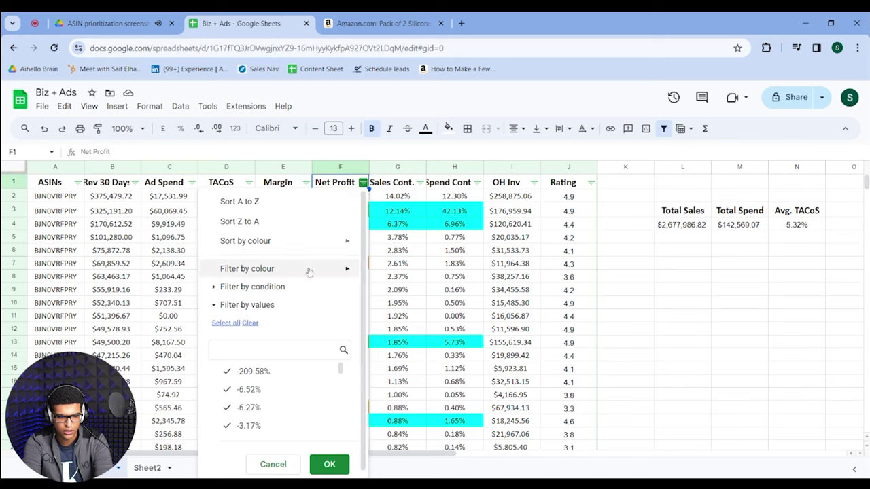
pyautogui.moveTo(349, 268)
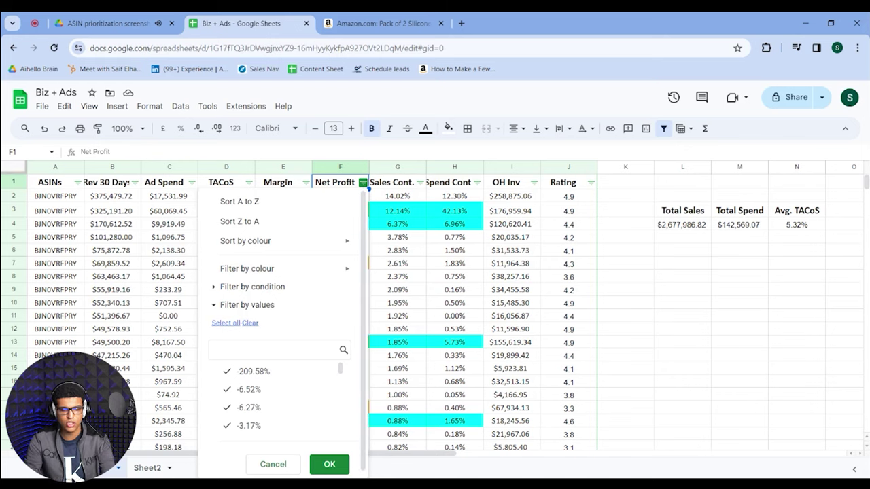
pyautogui.click(215, 289)
pyautogui.click(272, 311)
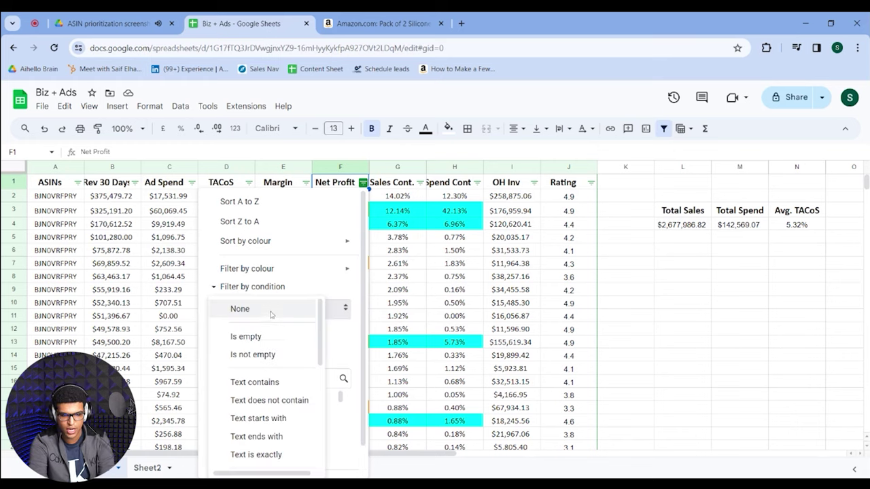
pyautogui.scroll(-1, 275, 360)
pyautogui.scroll(-2, 275, 360)
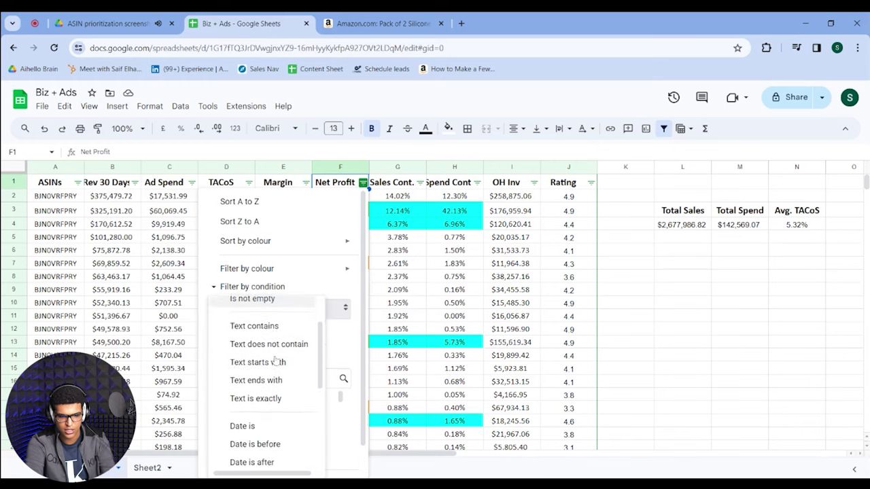
pyautogui.scroll(-1, 298, 354)
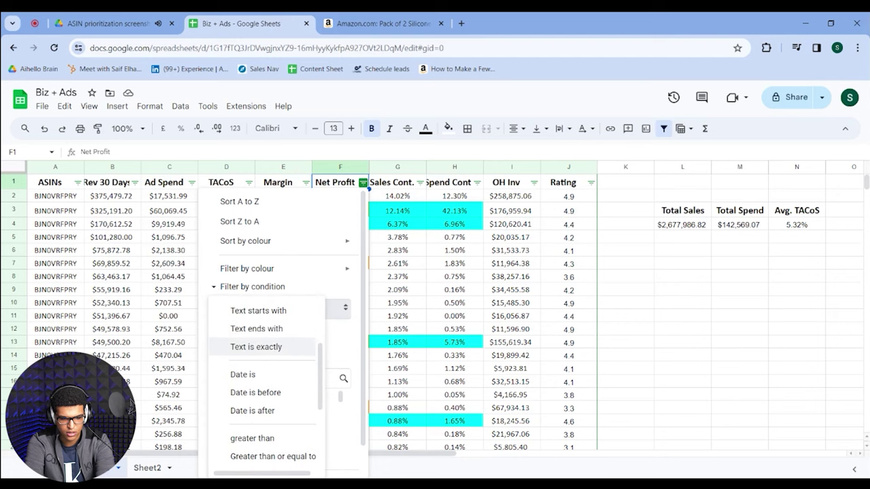
pyautogui.scroll(-1, 298, 354)
pyautogui.scroll(-2, 298, 354)
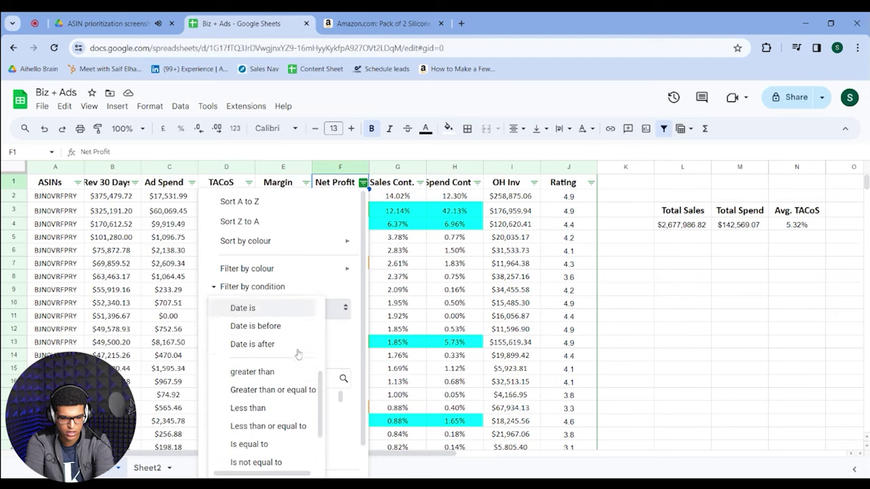
pyautogui.click(248, 373)
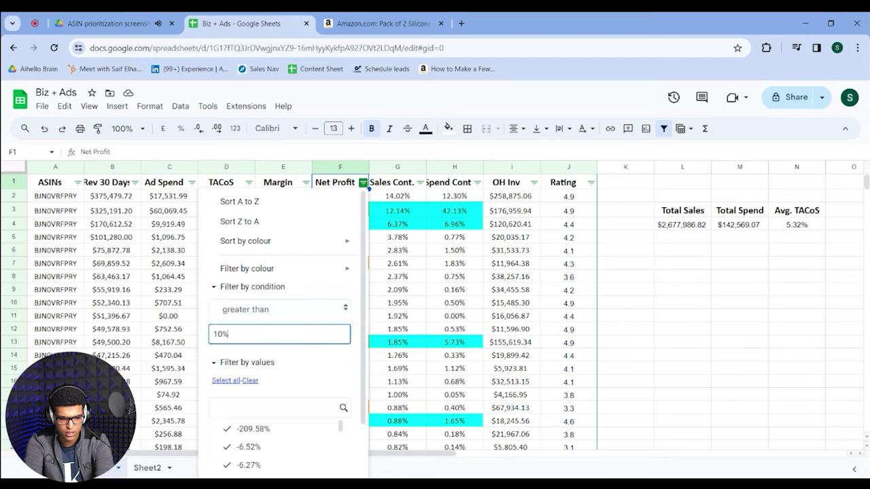
pyautogui.scroll(-2, 309, 377)
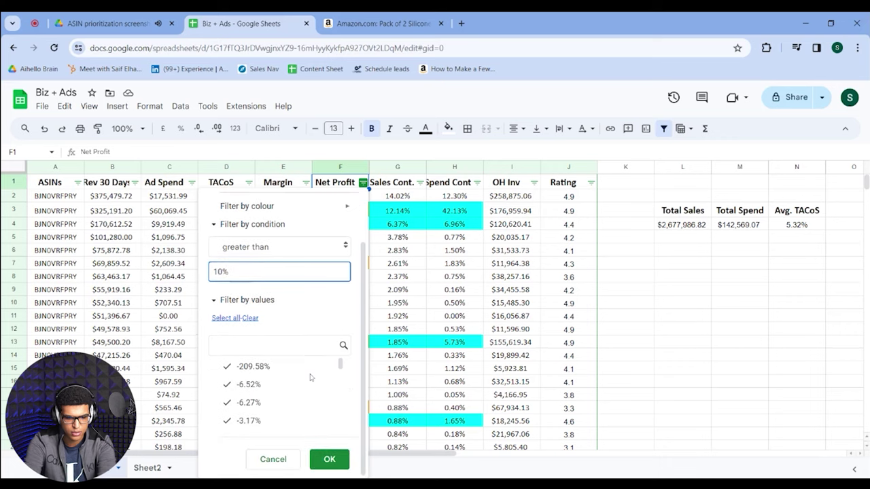
pyautogui.click(333, 460)
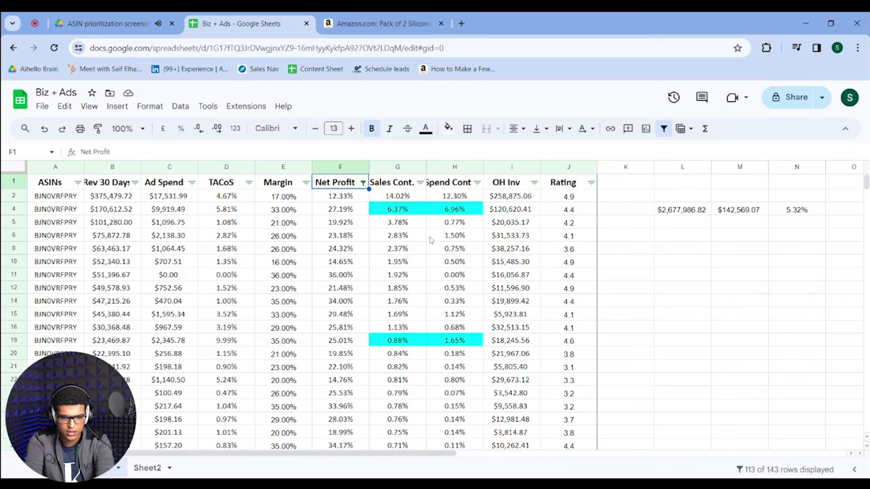
# Step: Compare Spend Cont. with Sales Cont. in the filtered list, checking the highlighted pairs in rows 4 and 19
pyautogui.click(455, 167)
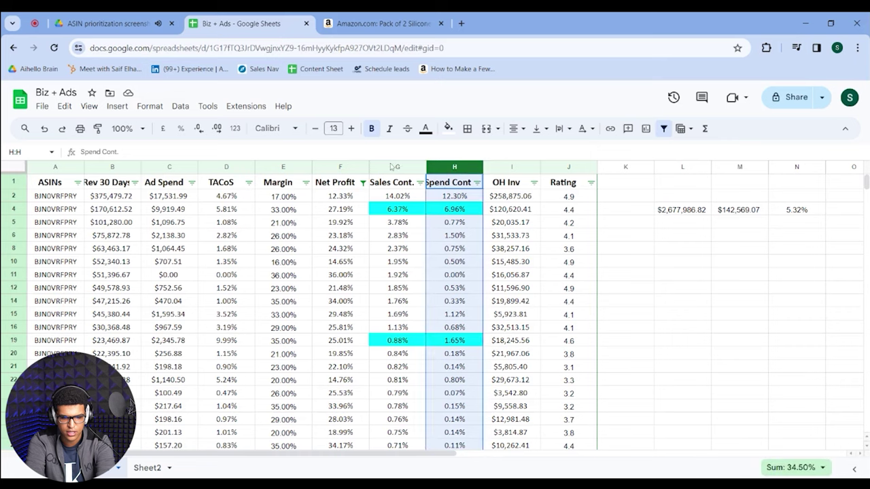
pyautogui.click(391, 167)
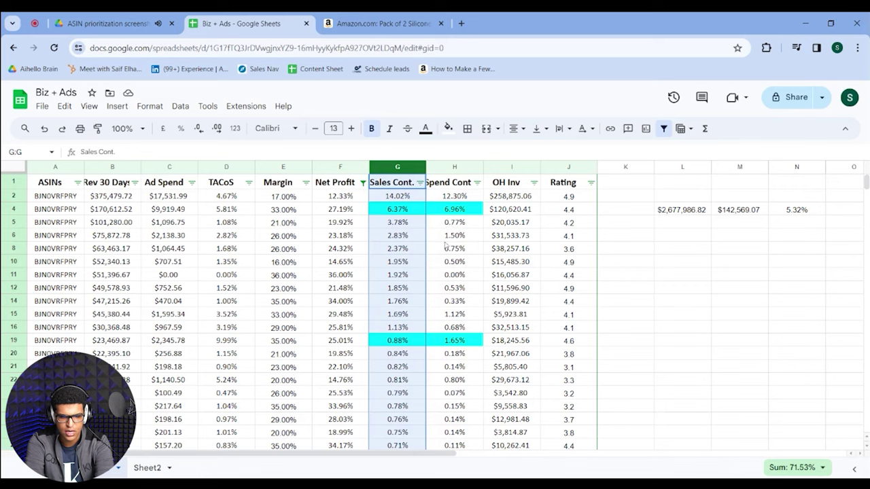
pyautogui.moveTo(424, 216); pyautogui.dragTo(441, 217)
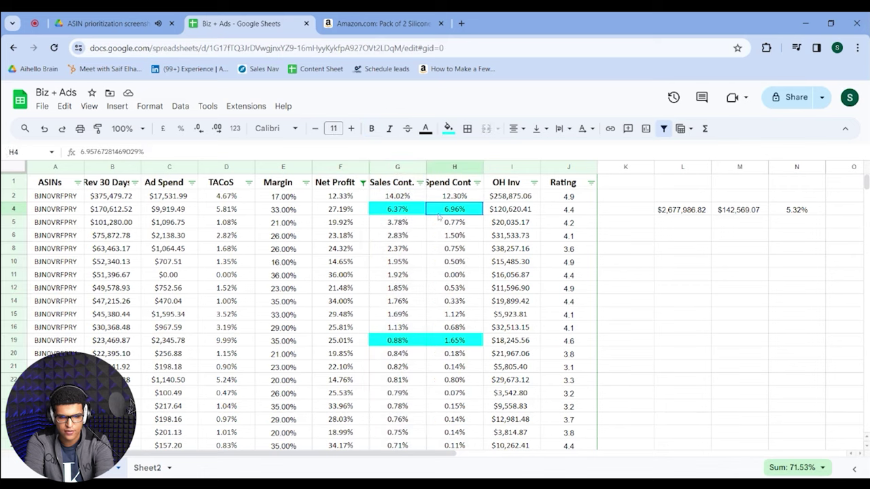
pyautogui.moveTo(463, 347); pyautogui.dragTo(420, 346)
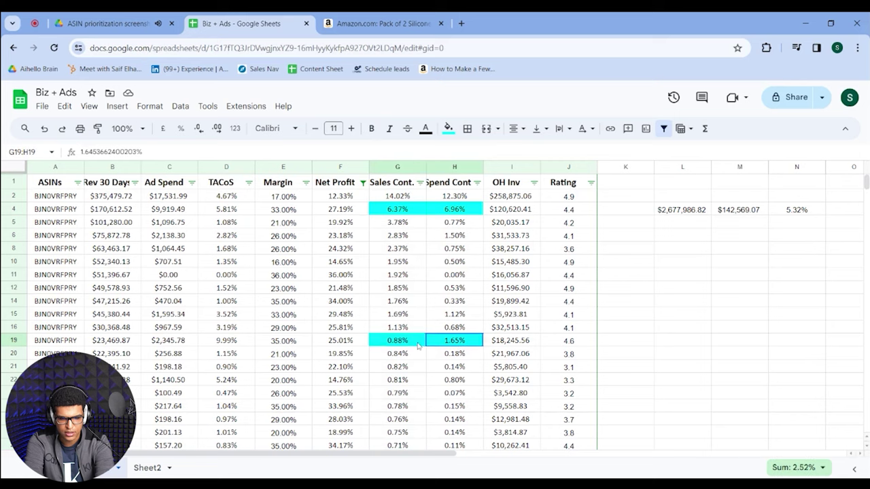
pyautogui.scroll(-3, 496, 370)
pyautogui.scroll(3, 477, 282)
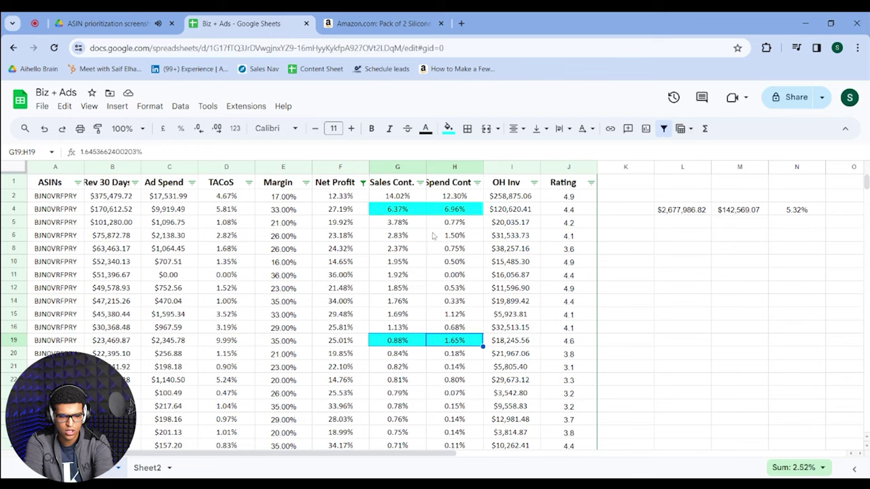
# Step: Review the Sales Cont., OH Inv, Rating, Ad Spend and TACoS columns of the filtered products
pyautogui.click(385, 167)
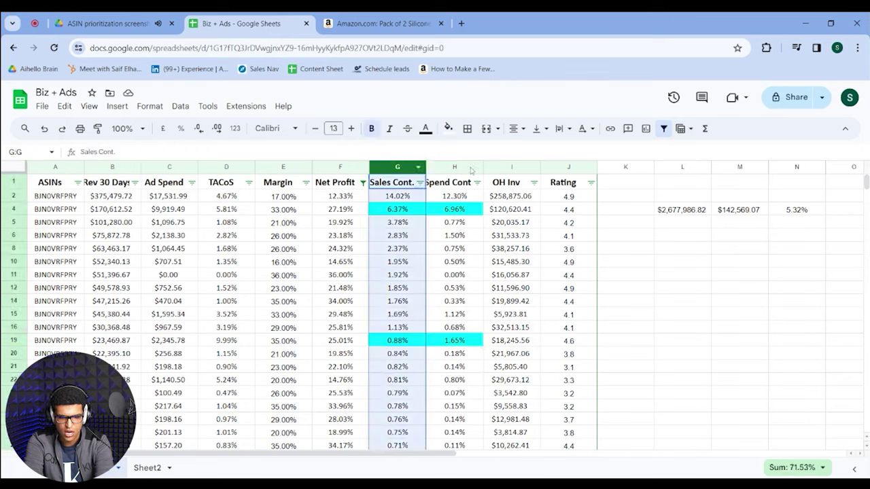
pyautogui.click(507, 167)
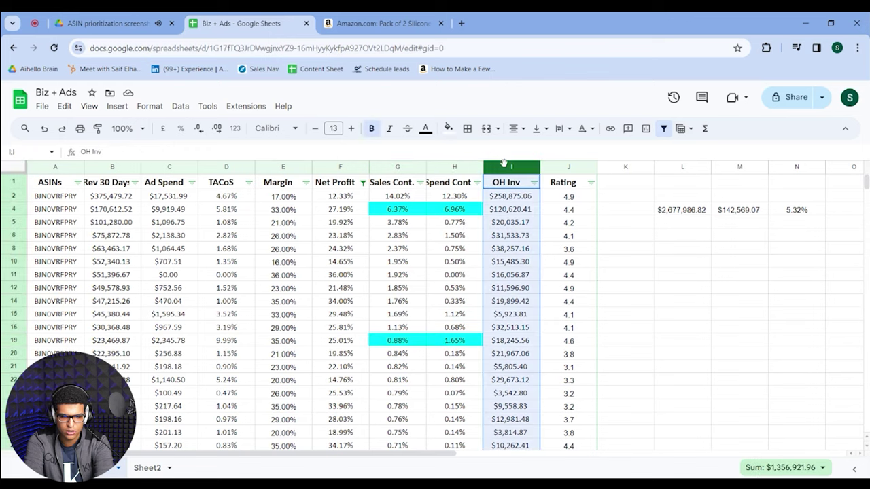
pyautogui.click(562, 167)
pyautogui.click(178, 168)
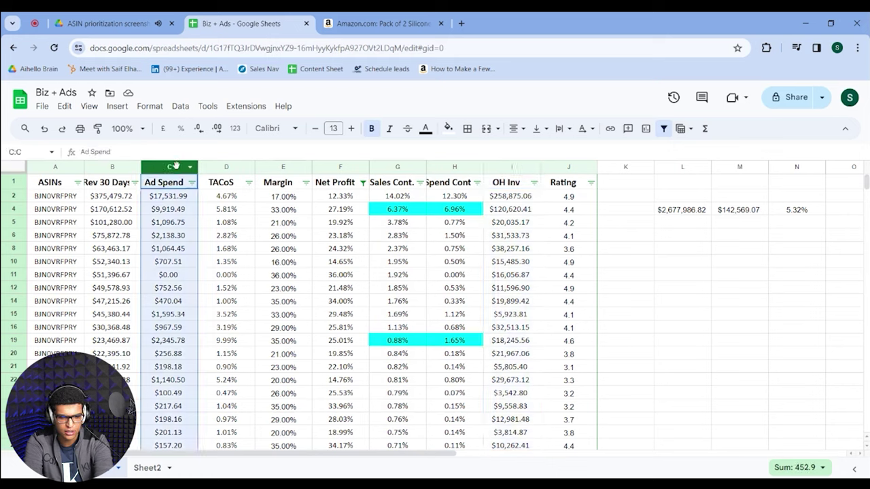
pyautogui.click(226, 172)
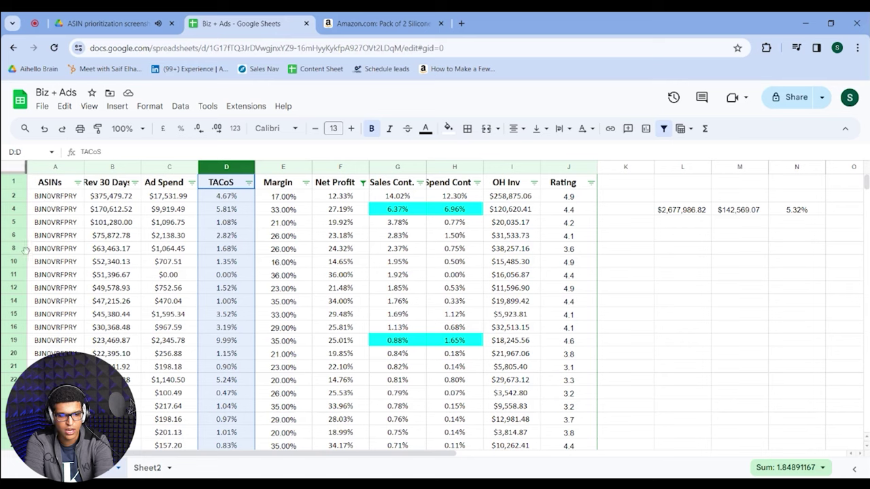
# Step: Compare the metrics of the highest-revenue product rows 2, 4, 5, 6 and 8 with the lower-selling rows 20 to 26
pyautogui.click(20, 199)
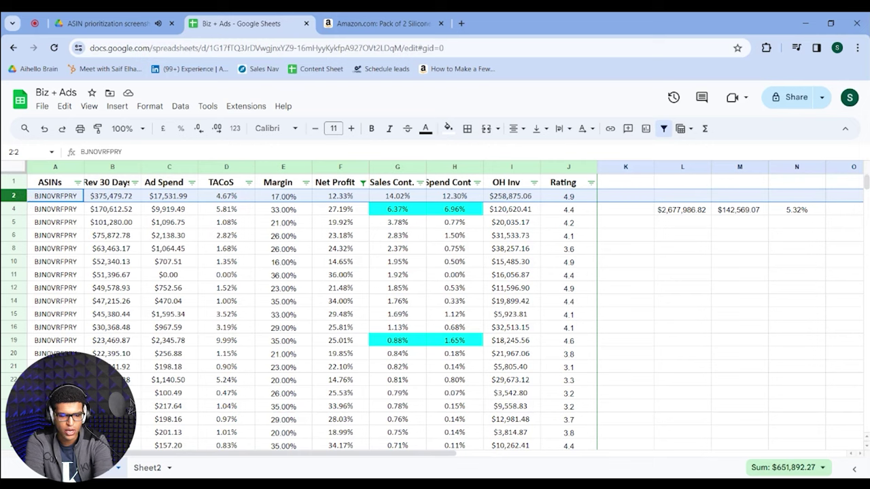
pyautogui.moveTo(18, 354); pyautogui.dragTo(18, 432)
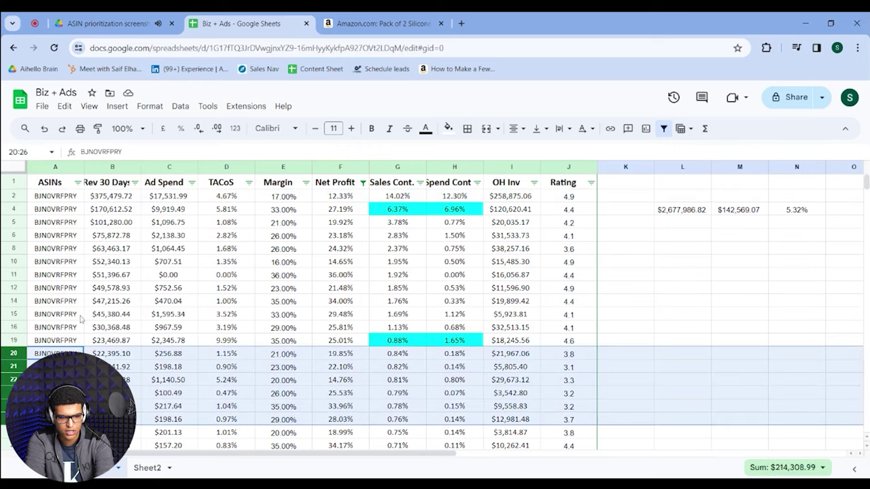
pyautogui.click(17, 196)
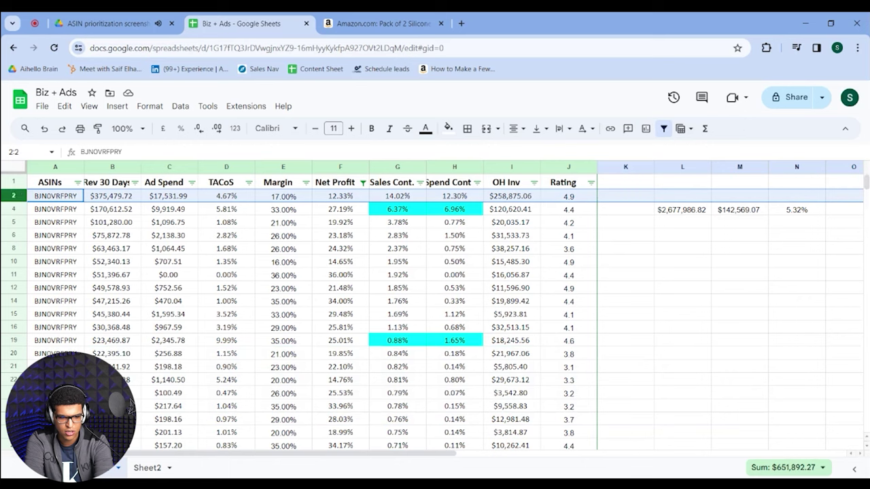
pyautogui.click(12, 210)
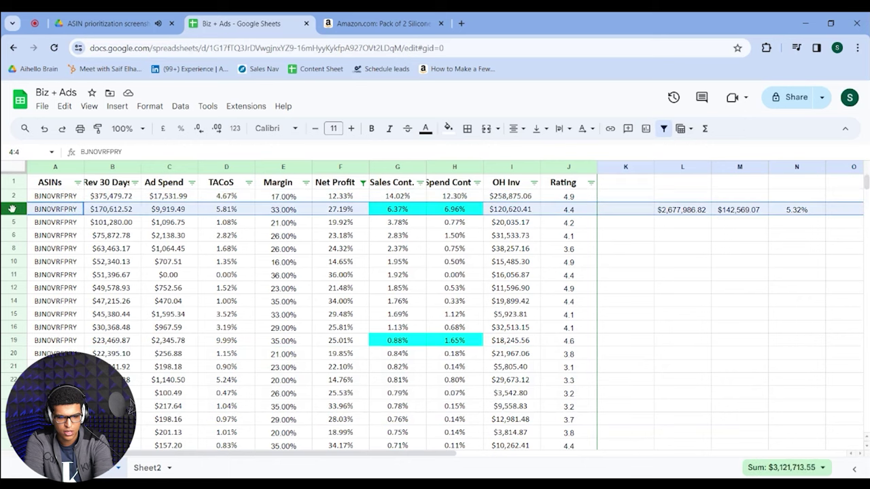
pyautogui.click(15, 223)
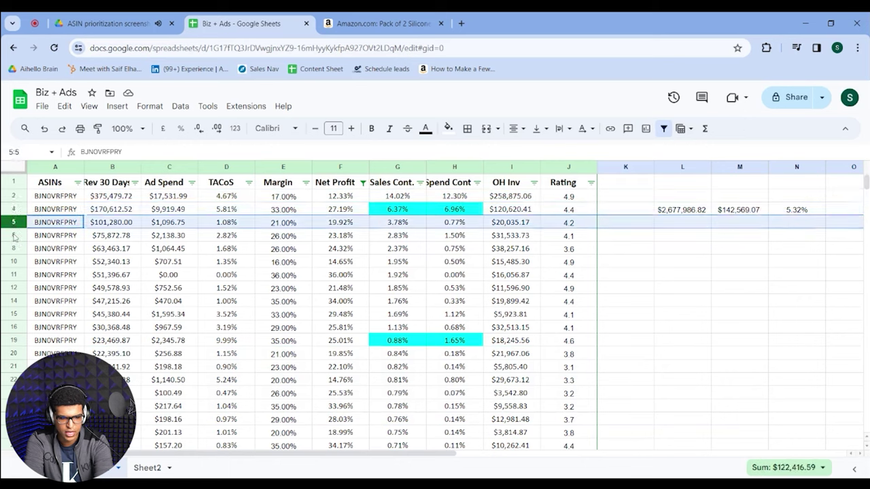
pyautogui.click(14, 236)
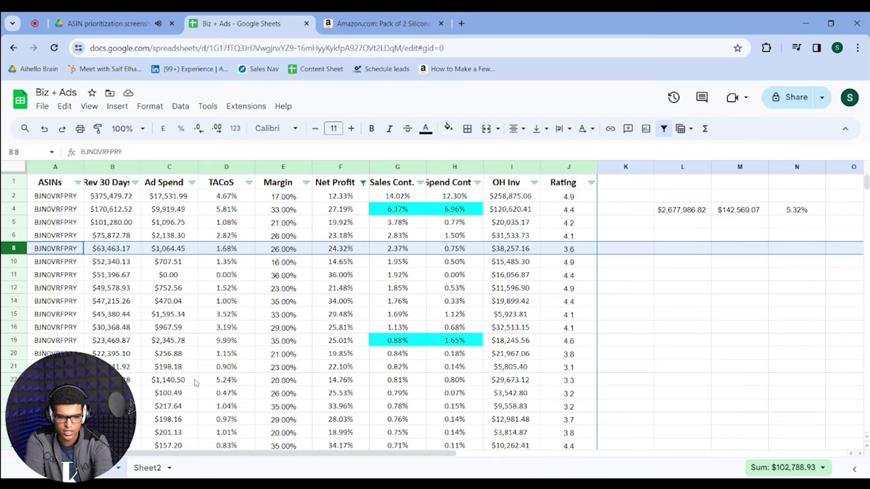
# Step: Check the OH Inv values of the top products, including rows 2, 4, 5 and 12, and review the Rating column
pyautogui.click(499, 166)
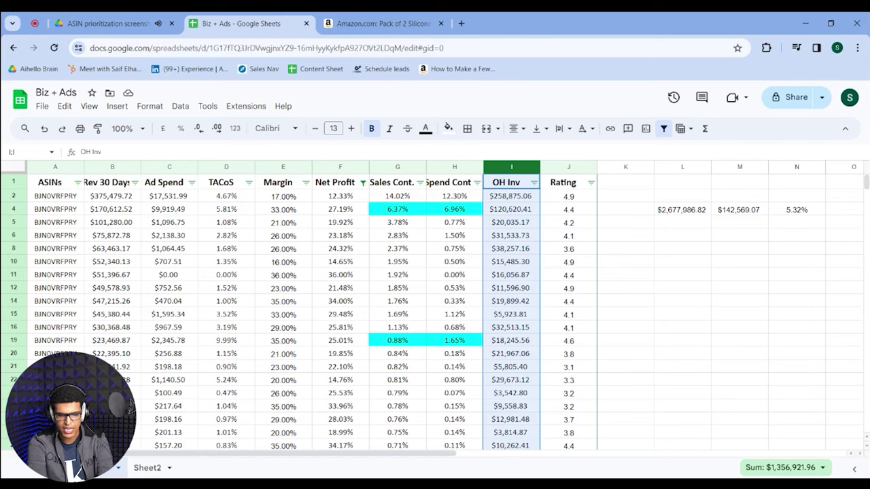
pyautogui.click(515, 226)
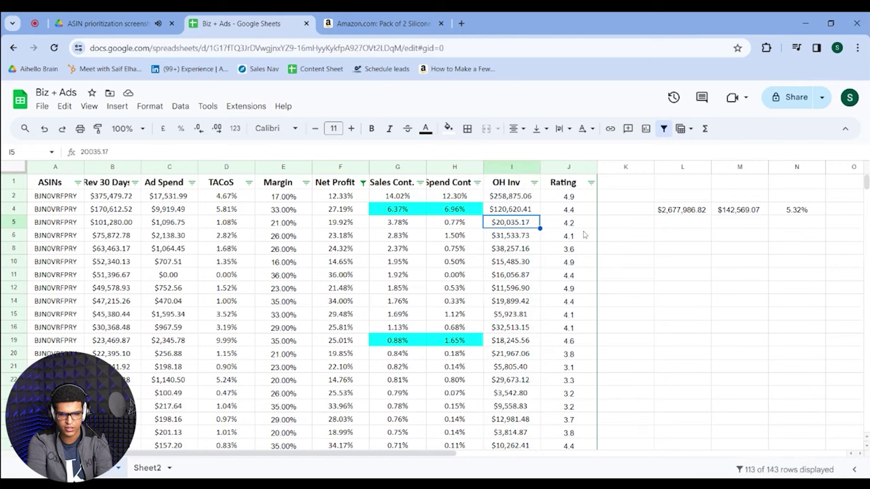
pyautogui.click(510, 196)
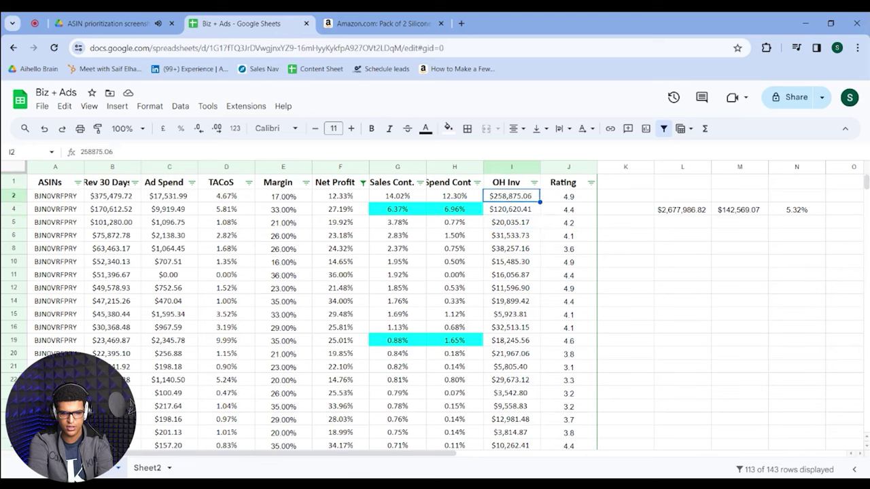
pyautogui.click(510, 209)
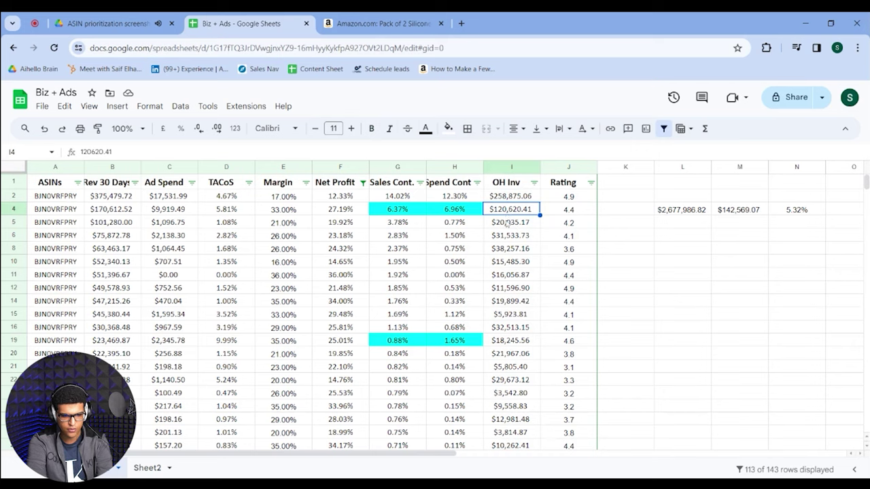
pyautogui.click(508, 288)
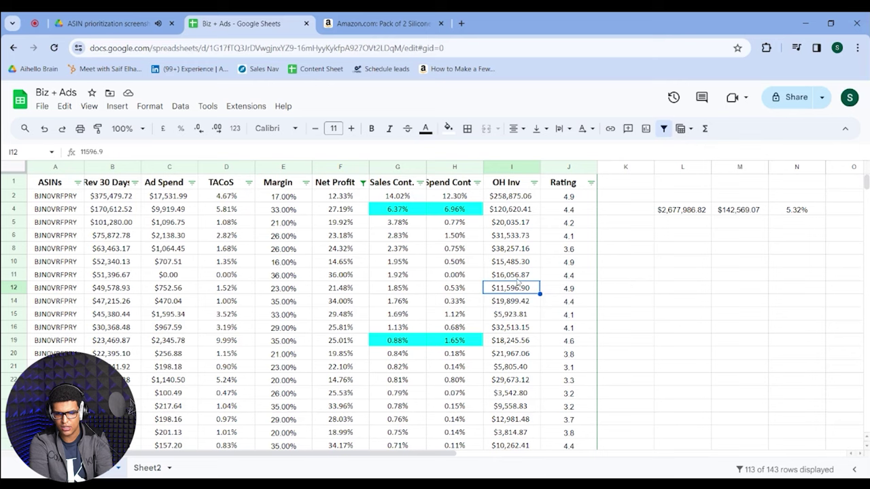
pyautogui.click(567, 168)
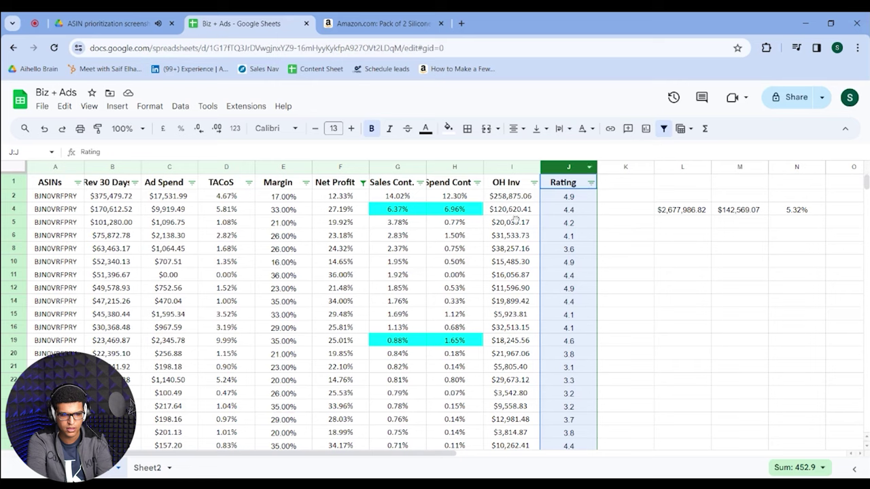
# Step: Select the first four visible ASINs, look at Sheet2 and return to the product list
pyautogui.moveTo(67, 195); pyautogui.dragTo(75, 241)
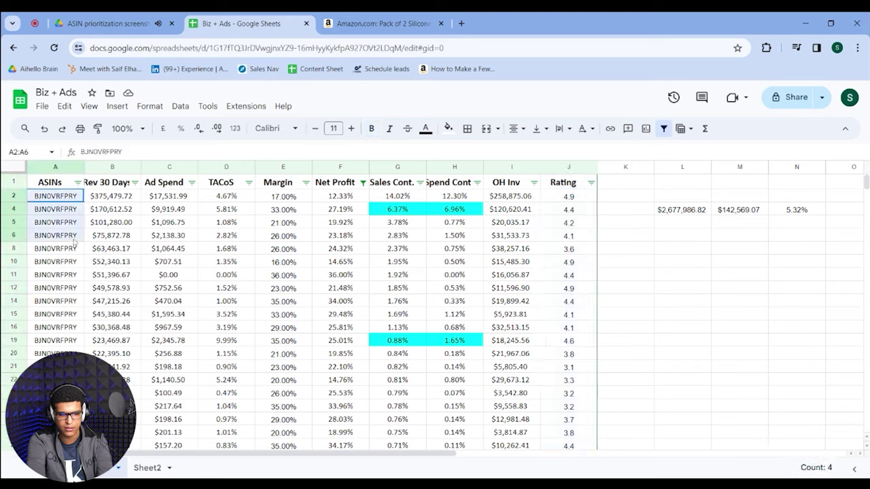
pyautogui.click(147, 468)
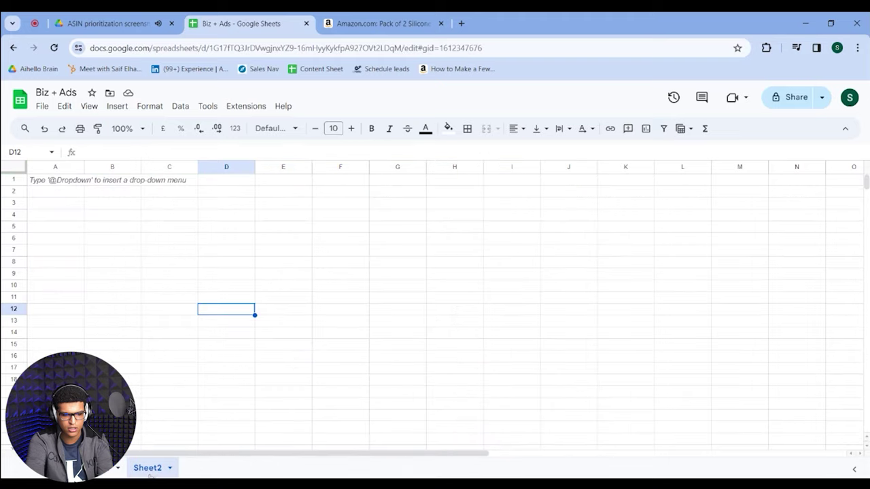
pyautogui.click(95, 469)
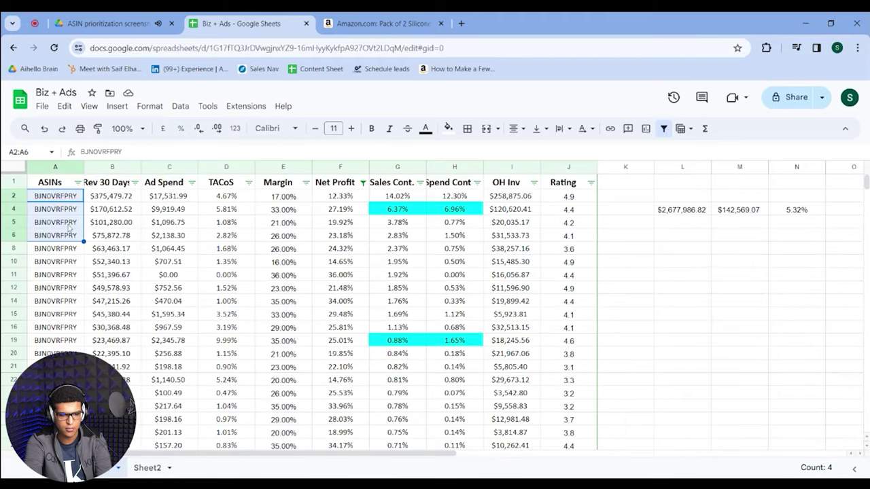
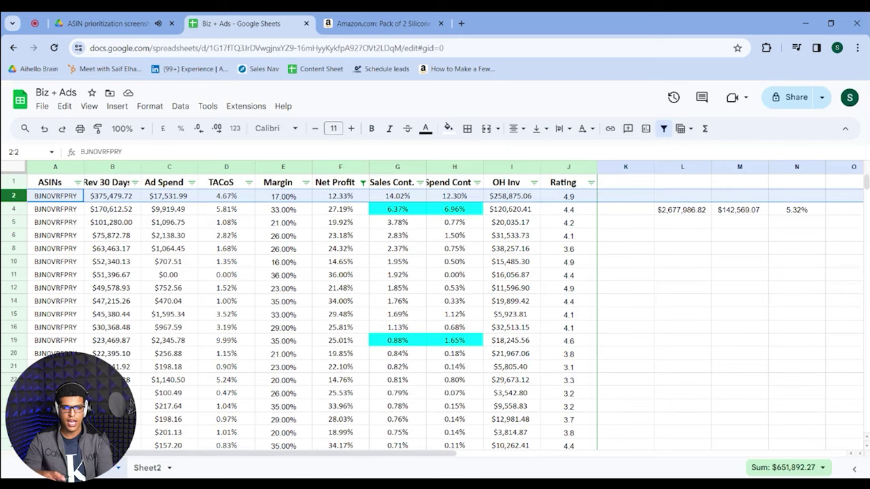
# Step: Switch to the Amazon product page, return to the spatula search results and compare the listings' ratings, reviews and prices
pyautogui.hotkey('ctrl', 'Tab')
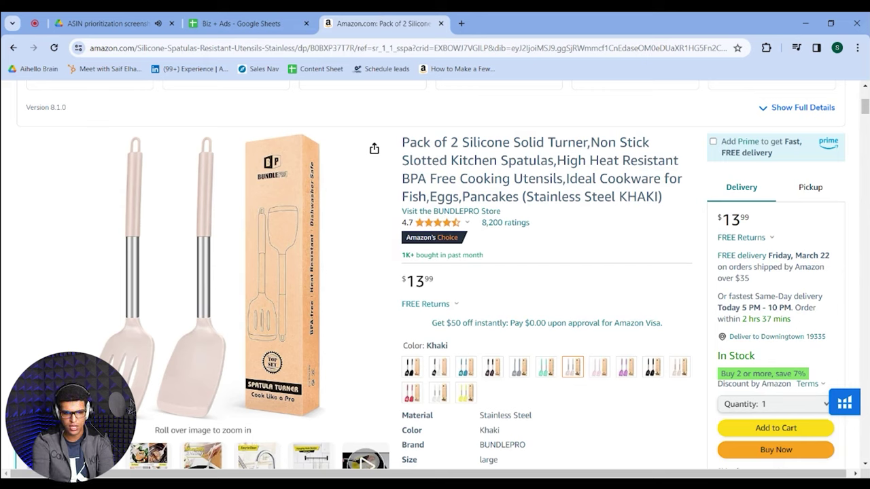
pyautogui.click(13, 48)
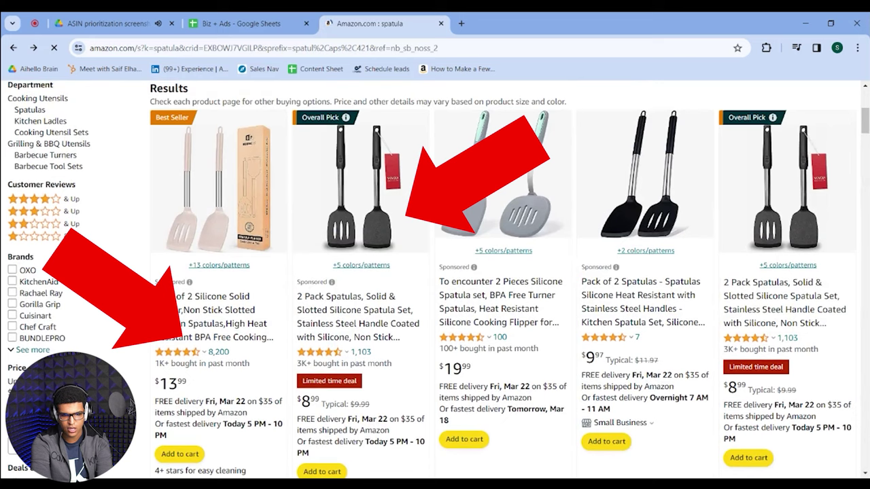
pyautogui.scroll(-5, 508, 355)
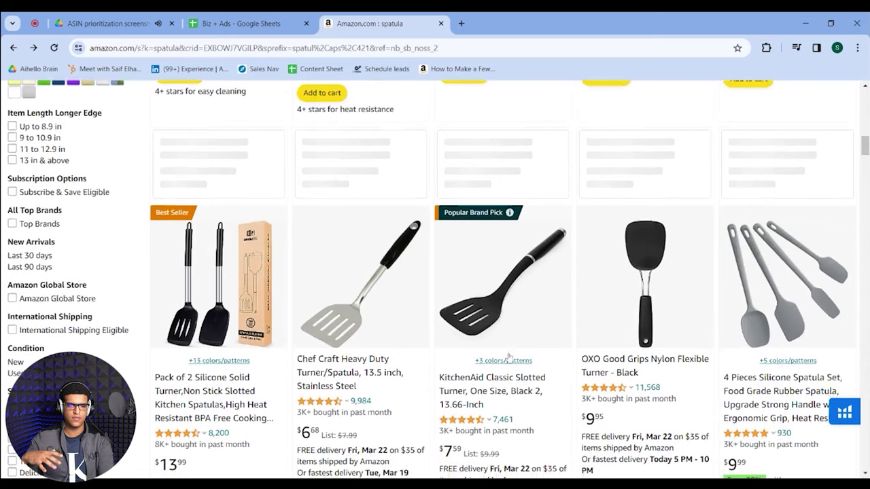
pyautogui.scroll(5, 509, 358)
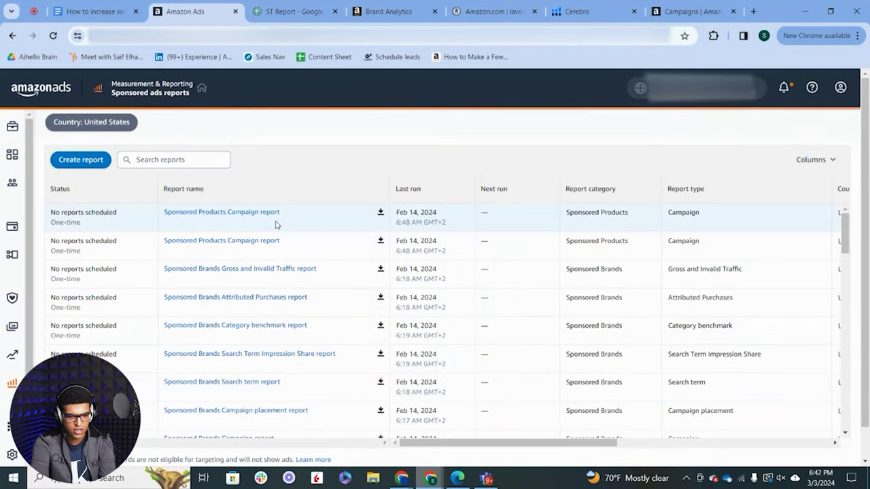
# Step: In Amazon Ads, start a new Sponsored Products search term report, inspect its report period options and close it without running
pyautogui.click(8, 388)
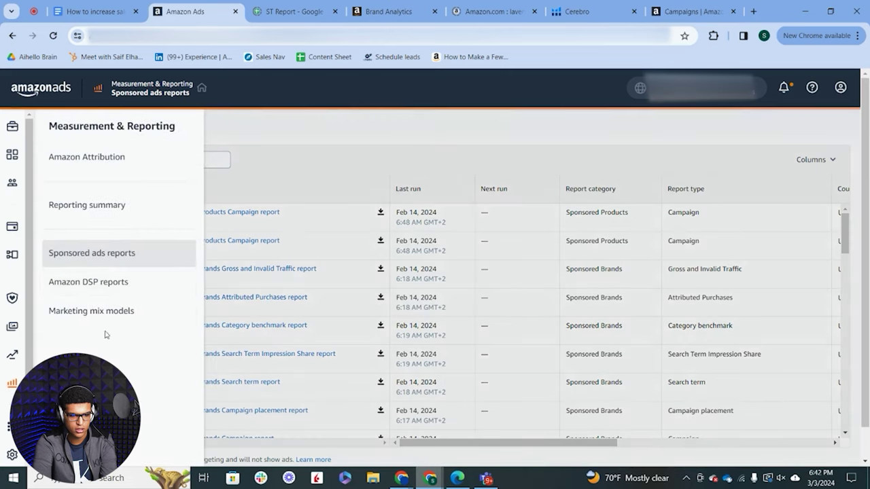
pyautogui.click(333, 116)
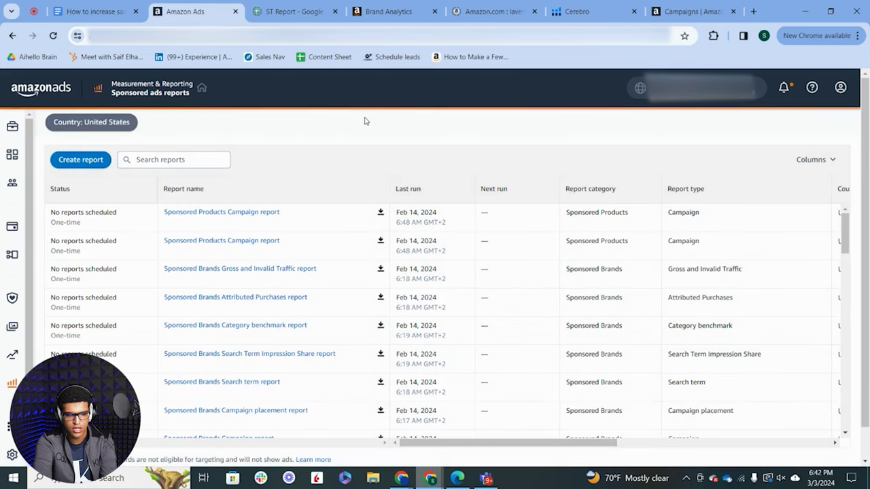
pyautogui.click(87, 162)
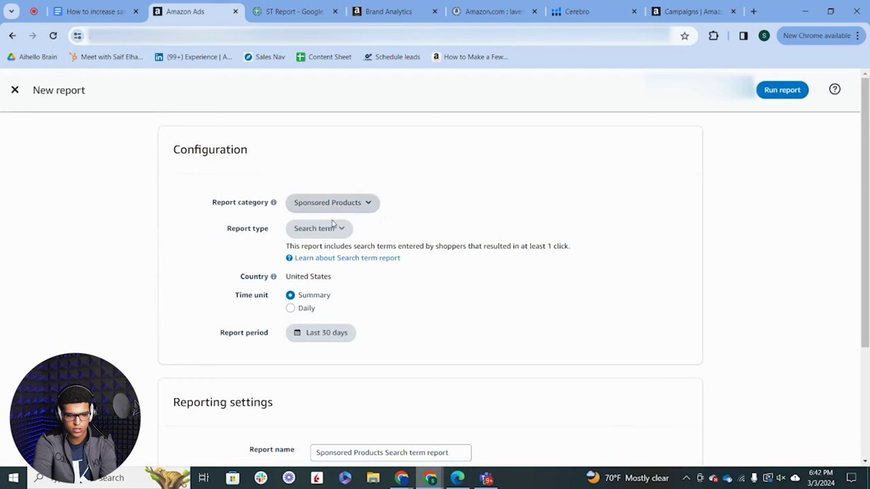
pyautogui.scroll(-1, 468, 311)
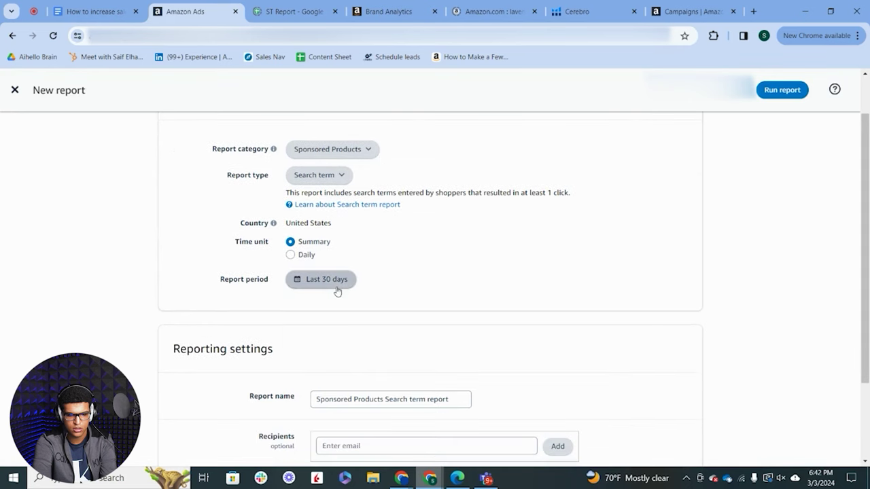
pyautogui.click(336, 286)
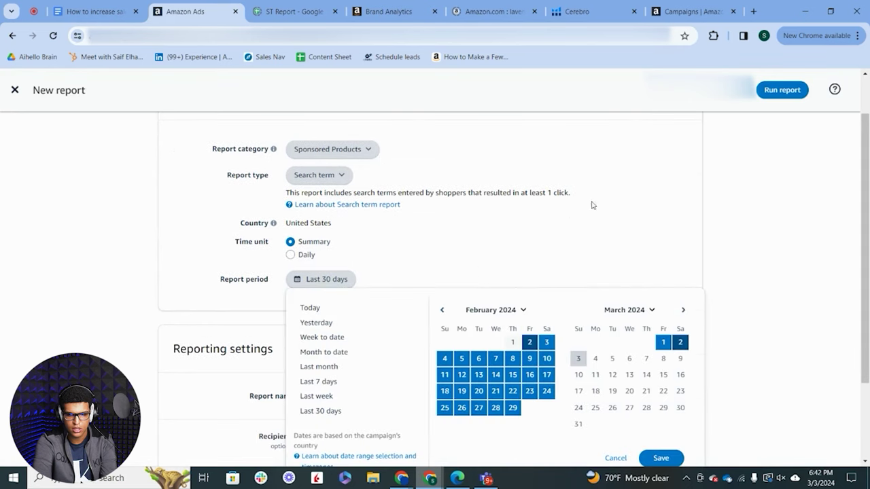
pyautogui.click(15, 95)
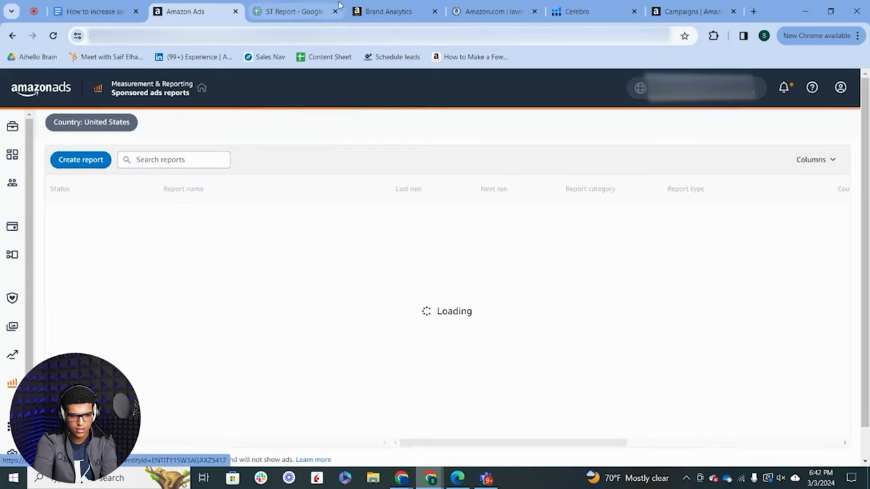
# Step: Switch to the ST Report spreadsheet and add a filter to the entire search term table
pyautogui.click(306, 11)
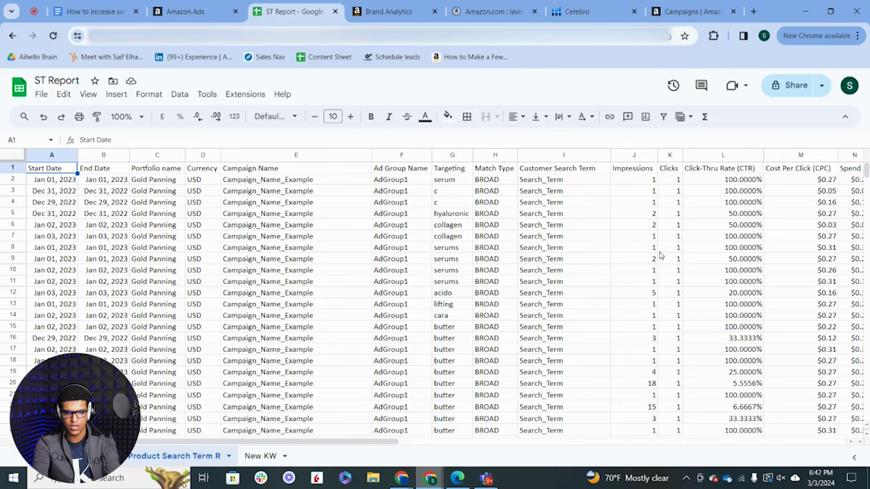
pyautogui.hscroll(2, 659, 255)
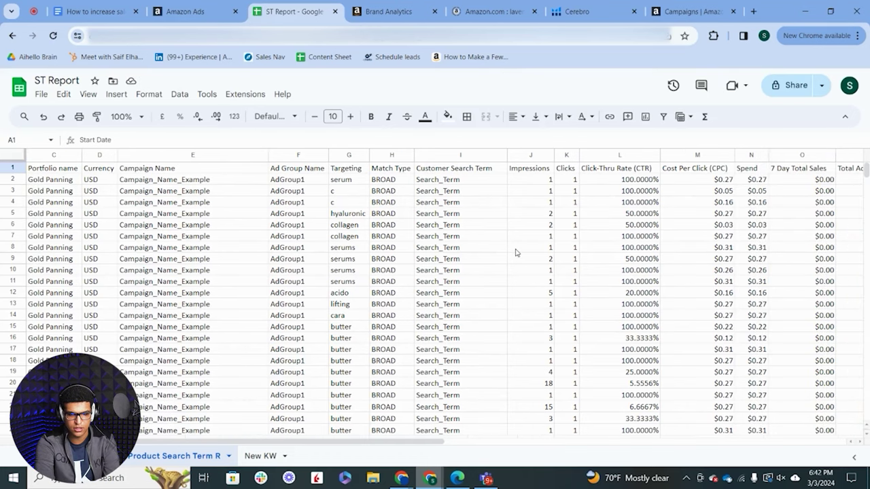
pyautogui.click(618, 259)
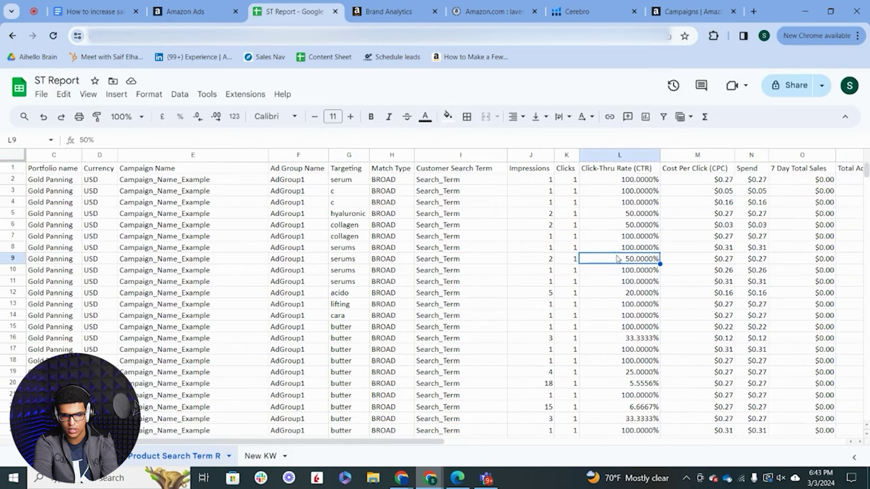
pyautogui.hotkey('ctrl', 'a')
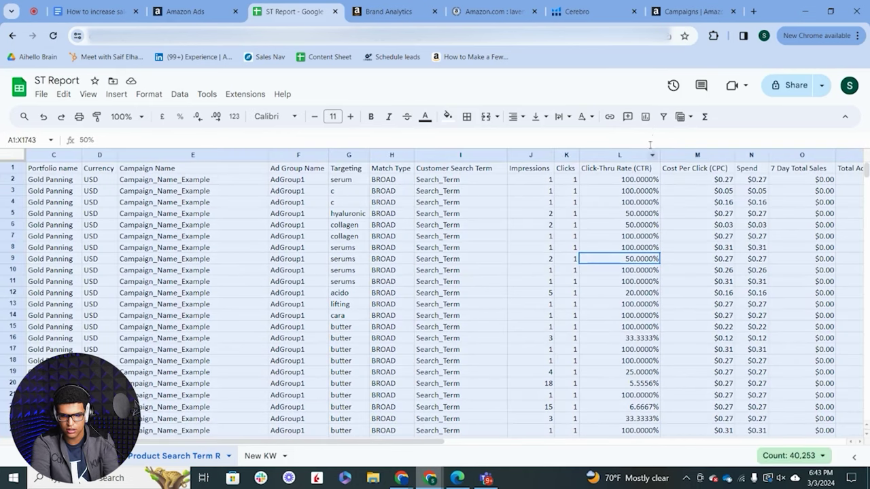
pyautogui.click(663, 117)
# Step: Filter the 7 Day Total Sales column to exclude rows with $0.00
pyautogui.hscroll(3, 745, 279)
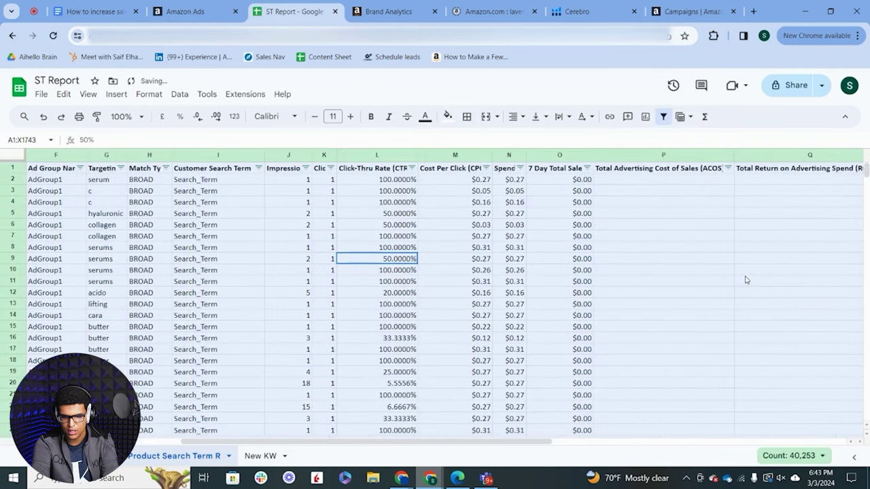
pyautogui.click(588, 168)
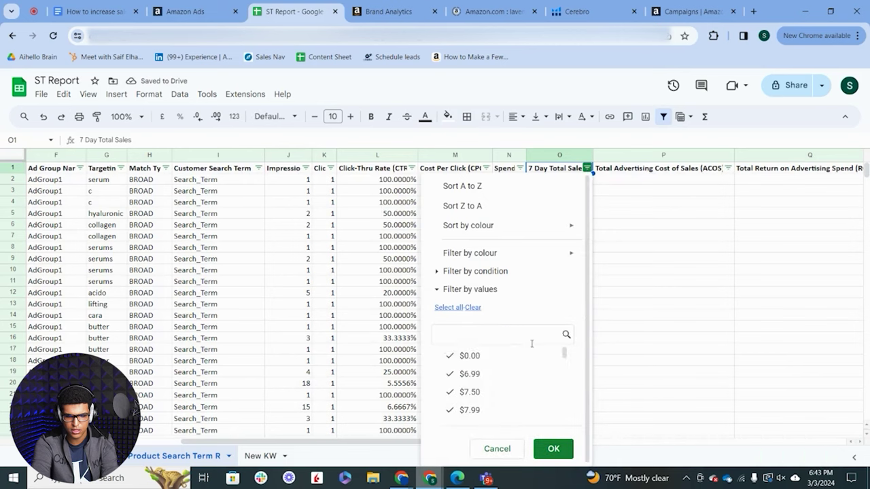
pyautogui.click(493, 356)
pyautogui.click(553, 449)
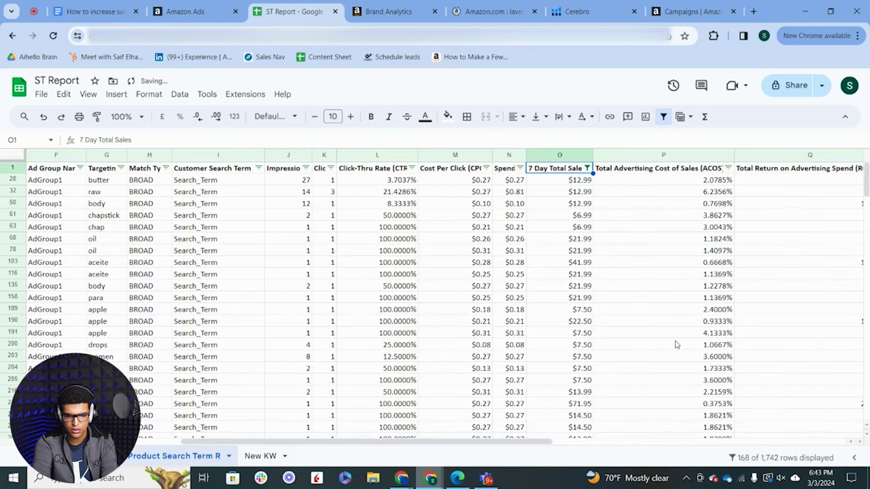
# Step: Review the 7 Day Total Sales and Clicks values of the filtered search terms
pyautogui.click(552, 297)
pyautogui.hscroll(-3, 552, 297)
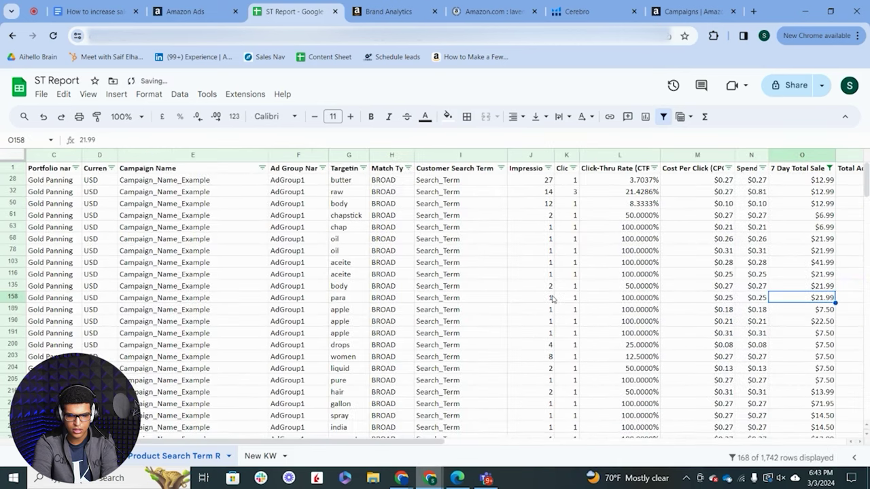
pyautogui.click(575, 181)
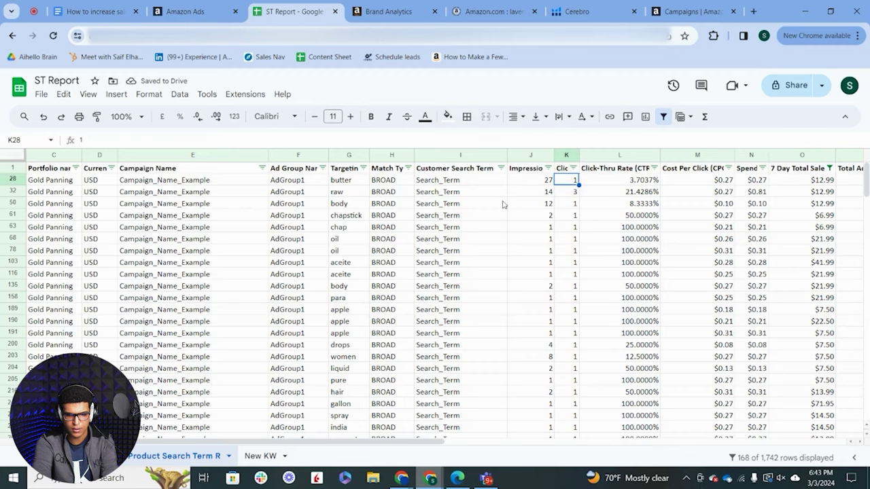
# Step: Filter the Match Type column to exclude PHRASE rows
pyautogui.hscroll(-1, 810, 272)
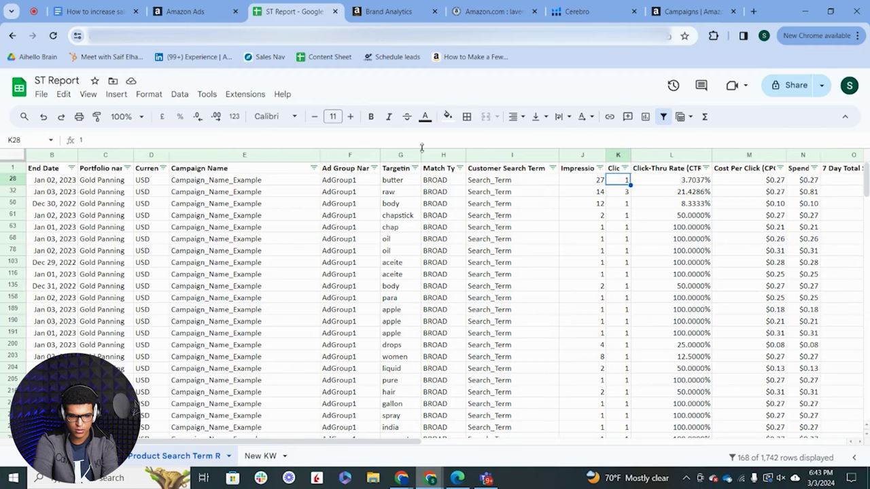
pyautogui.click(460, 168)
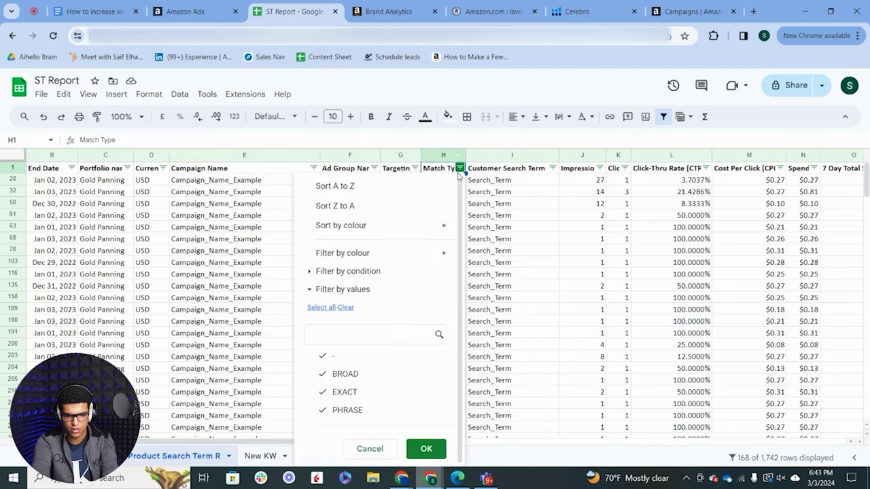
pyautogui.click(347, 410)
pyautogui.click(426, 448)
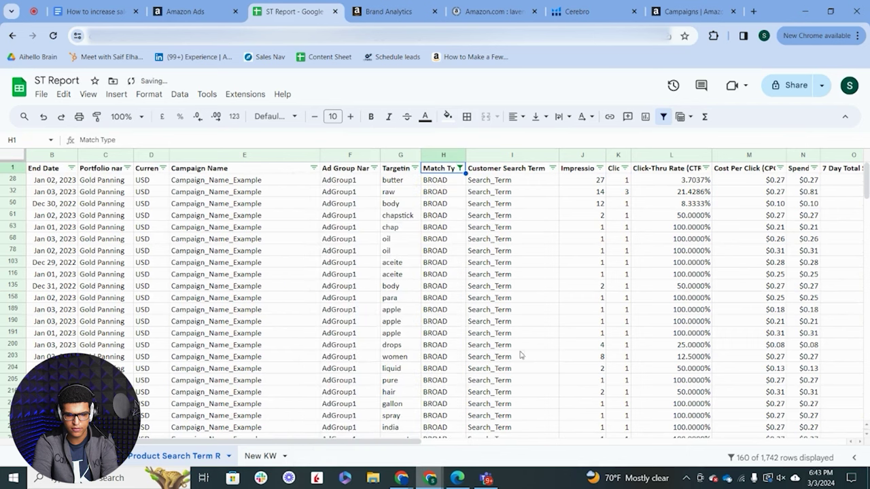
pyautogui.click(534, 346)
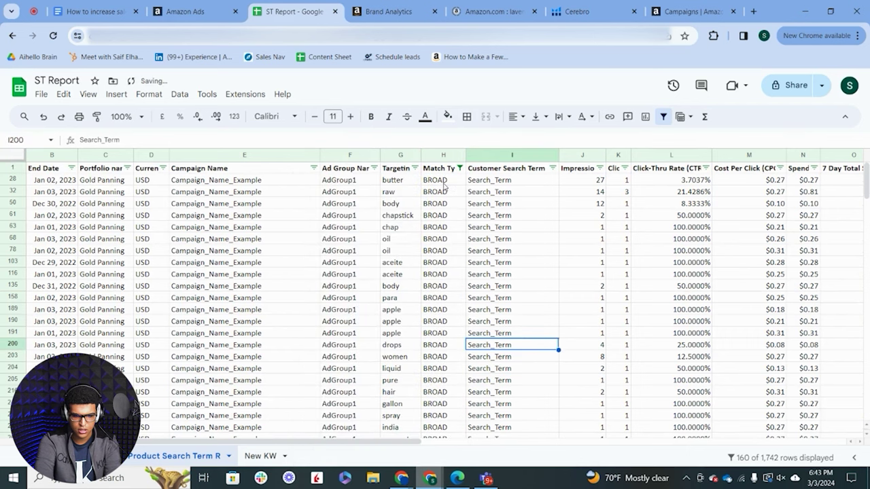
# Step: Review the filtered search term rows from first to last, including their sales, ACOS and ROAS columns
pyautogui.scroll(-2, 445, 187)
pyautogui.scroll(-20, 525, 322)
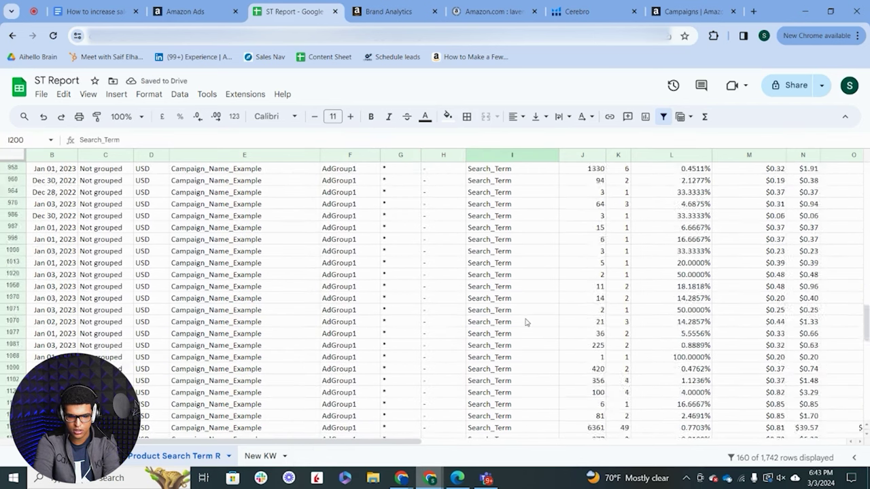
pyautogui.scroll(15, 525, 322)
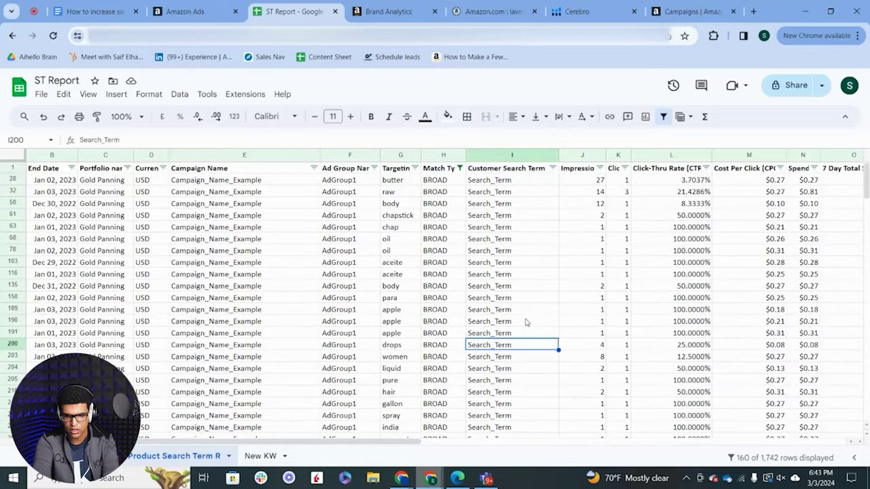
pyautogui.hscroll(3, 678, 297)
pyautogui.hscroll(3, 678, 297)
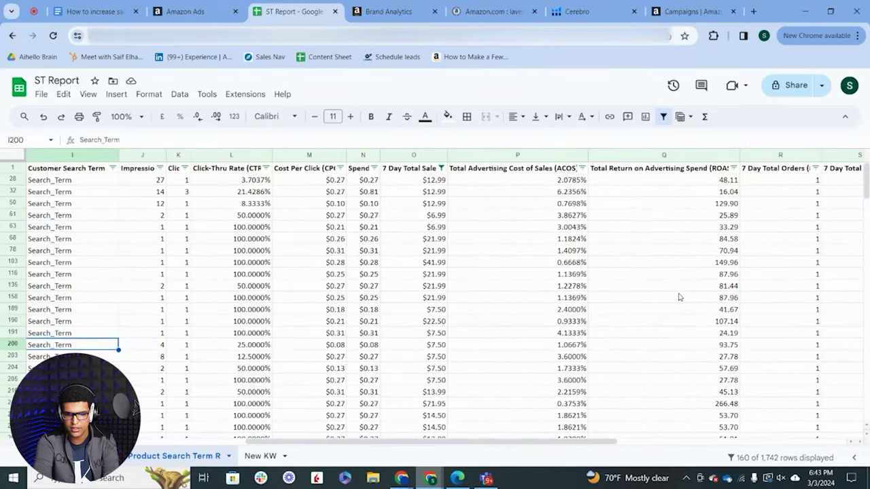
pyautogui.hscroll(4, 678, 297)
pyautogui.hscroll(-8, 678, 297)
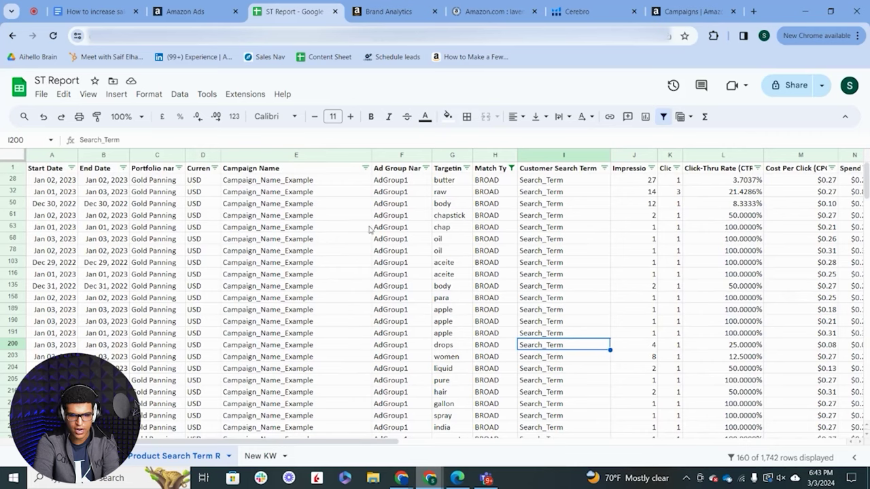
# Step: Highlight the visible Customer Search Term cells from row 28 to row 205 and check them against the Targeting column
pyautogui.moveTo(553, 182); pyautogui.dragTo(564, 382)
pyautogui.scroll(-1, 678, 315)
pyautogui.click(451, 333)
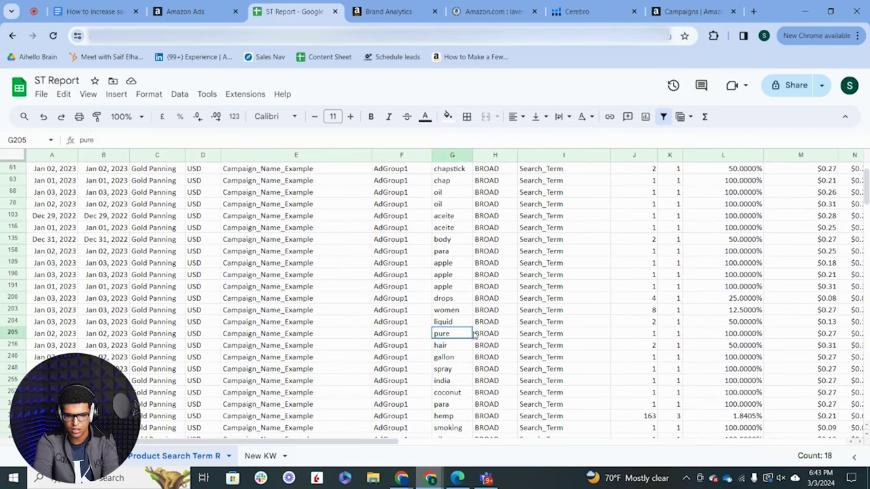
pyautogui.click(540, 359)
pyautogui.scroll(2, 591, 280)
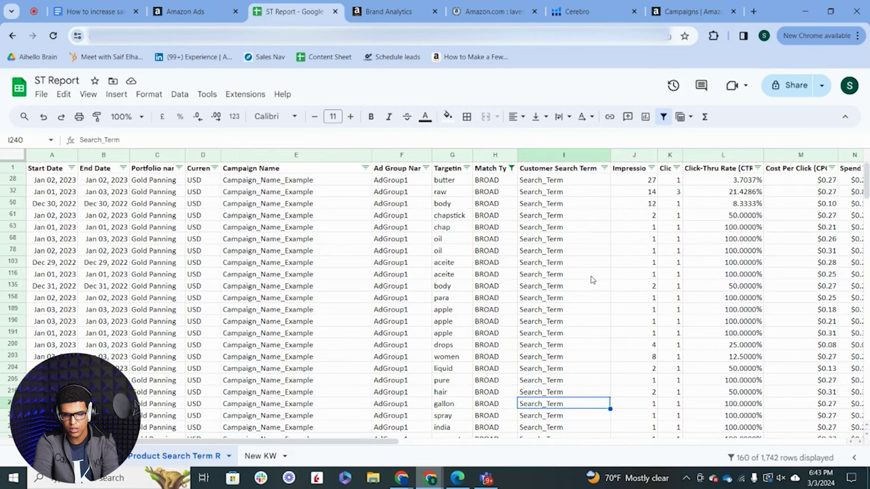
# Step: Copy the Customer Search Term in cell I50 and check the campaign and ad group names of the surrounding rows
pyautogui.click(556, 207)
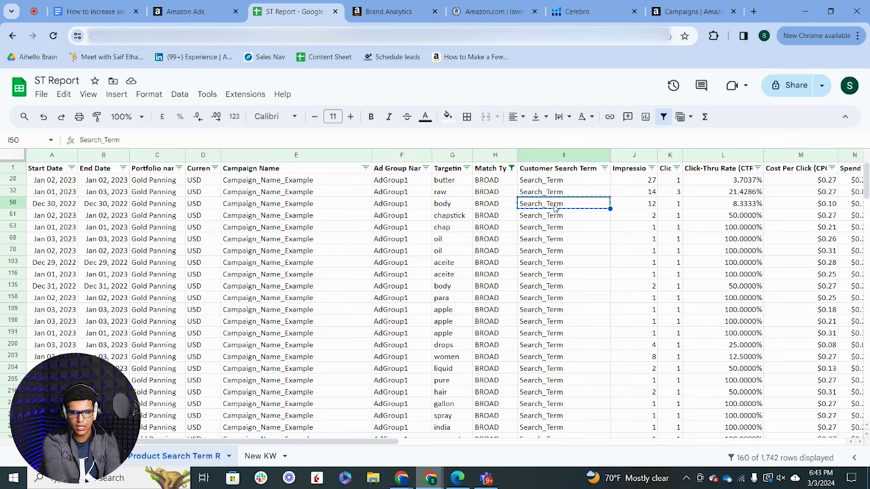
pyautogui.click(286, 217)
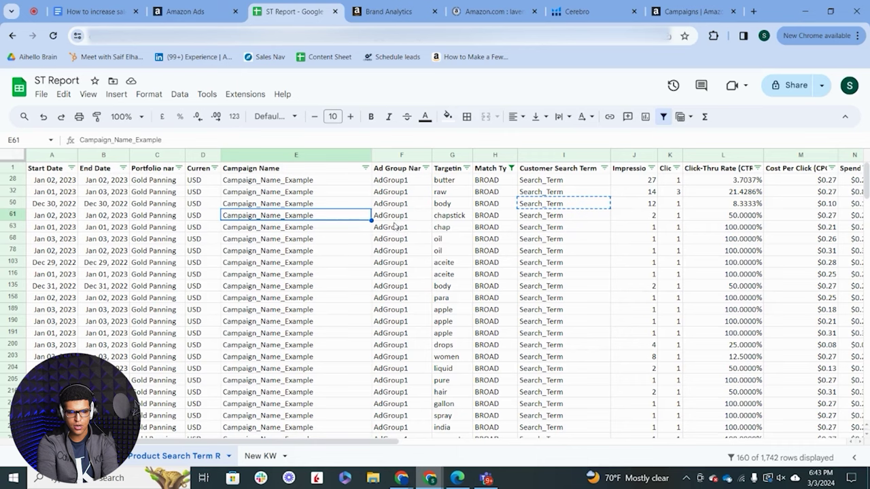
pyautogui.click(536, 207)
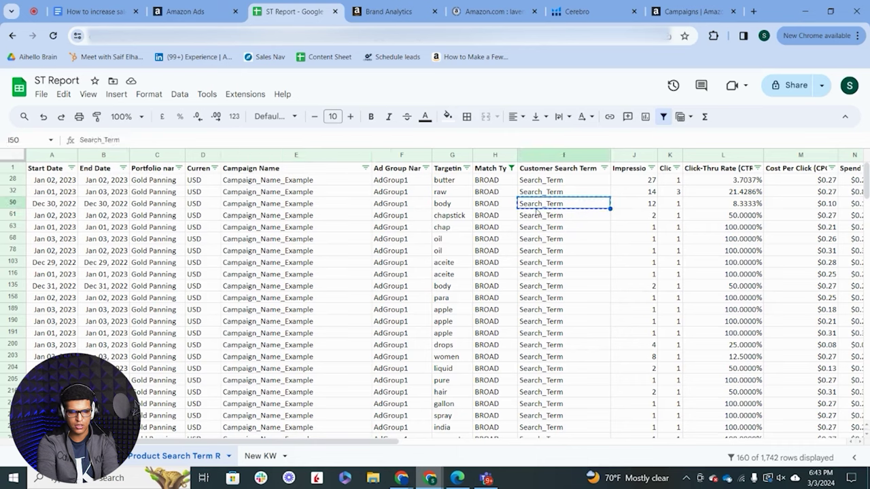
pyautogui.click(249, 182)
pyautogui.click(288, 229)
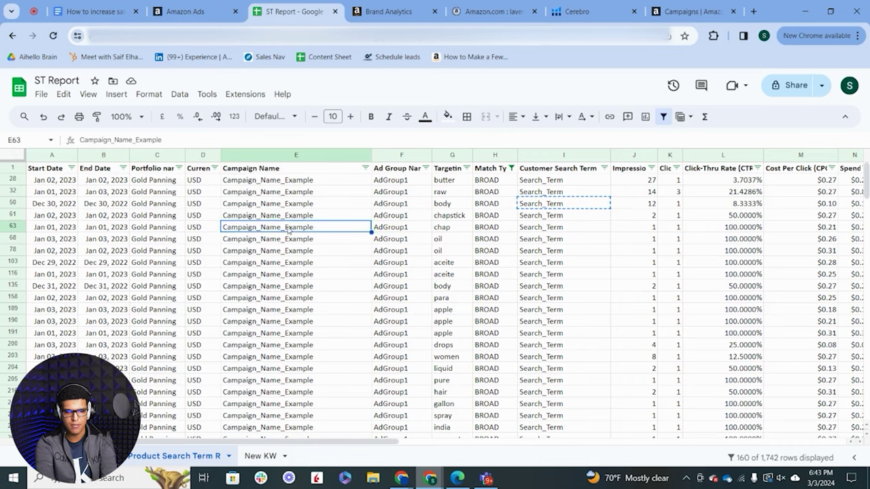
pyautogui.click(401, 192)
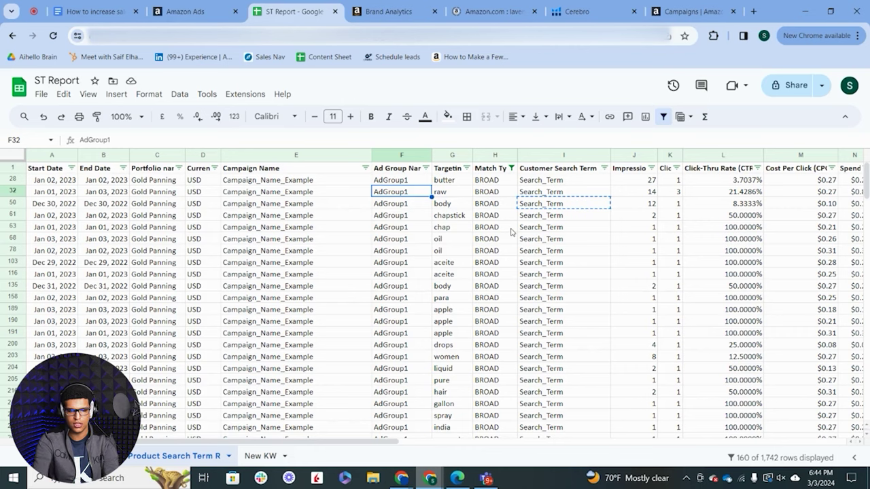
pyautogui.click(596, 219)
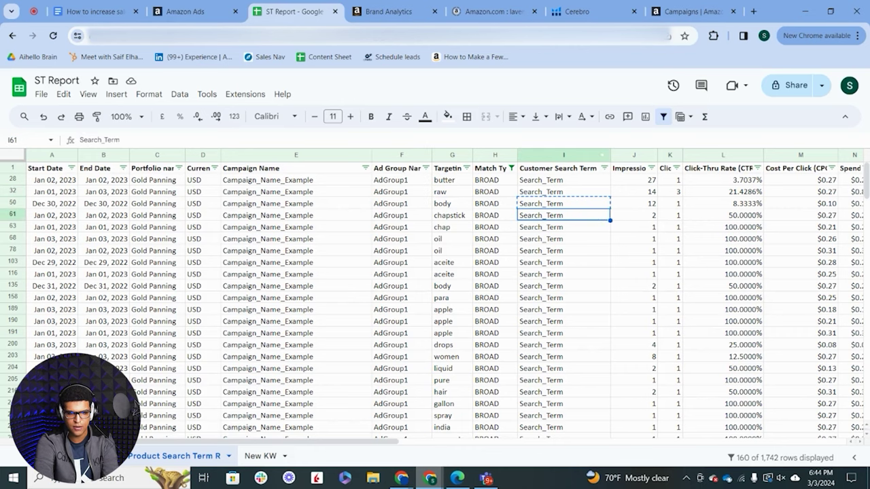
# Step: Switch to Brand Analytics in Seller Central and inspect the ASIN, reporting range, year and quarter settings of Search Query Performance's ASIN View
pyautogui.click(391, 11)
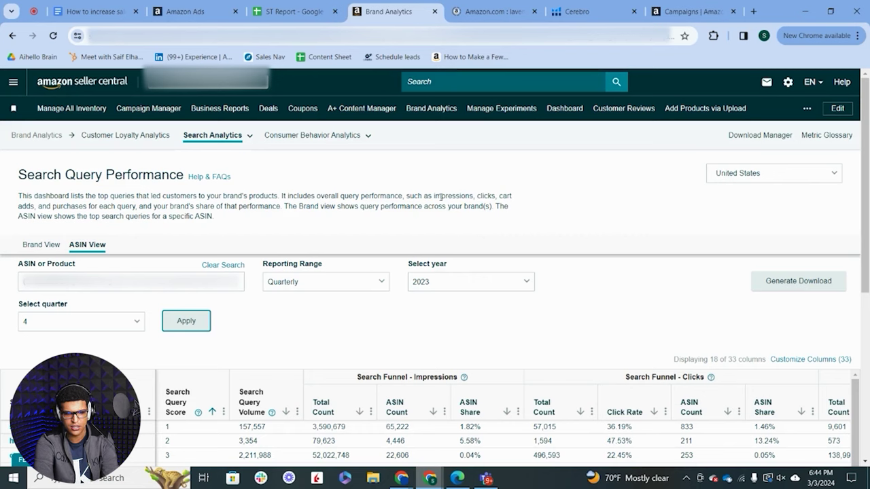
pyautogui.click(241, 134)
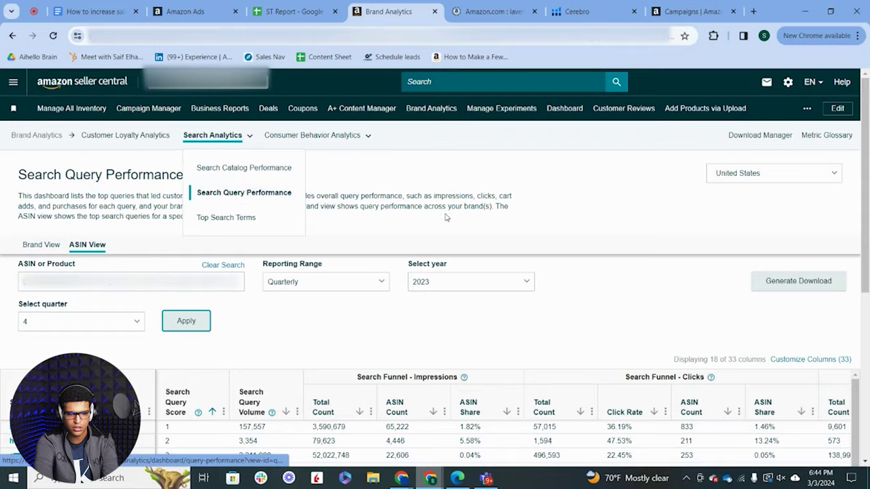
pyautogui.scroll(-2, 445, 217)
pyautogui.scroll(2, 306, 191)
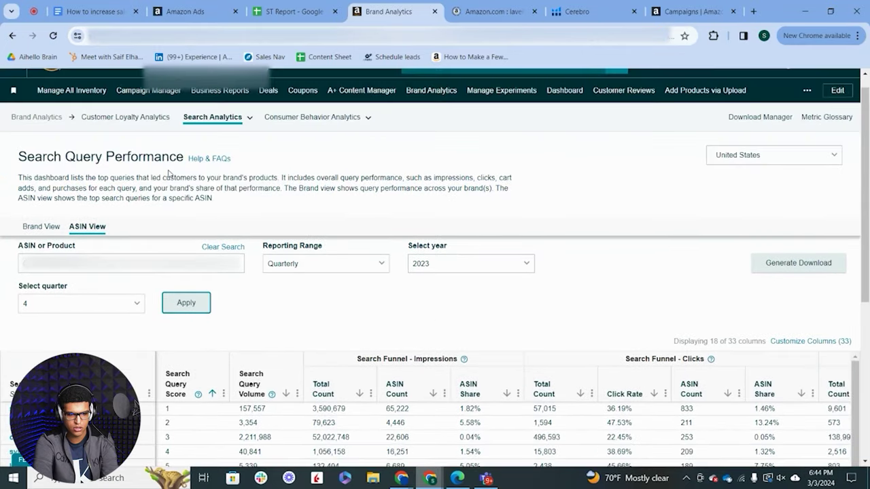
pyautogui.click(161, 270)
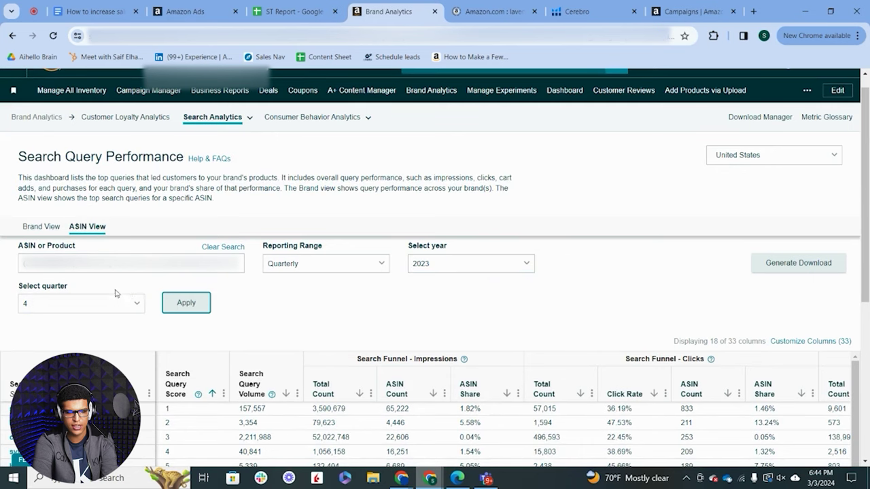
pyautogui.scroll(-1, 354, 277)
pyautogui.scroll(-4, 444, 229)
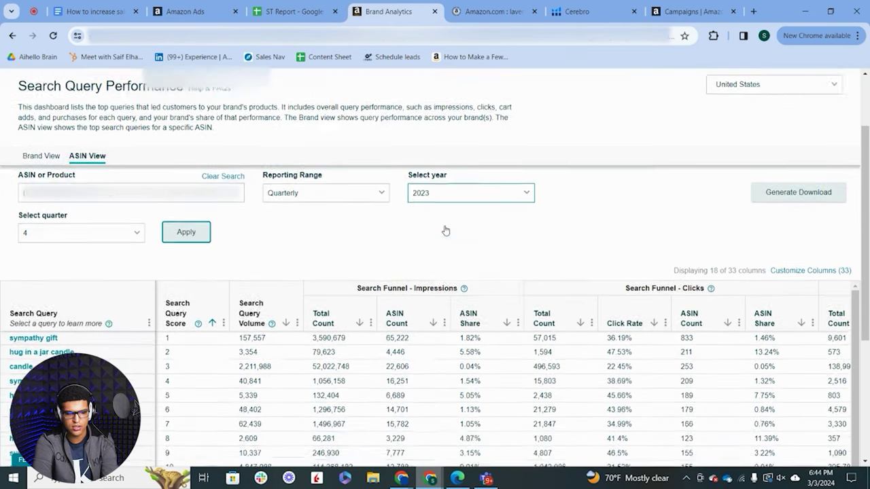
# Step: Examine the listed search queries across the impressions, clicks, cart adds and purchases columns
pyautogui.scroll(-1, 463, 205)
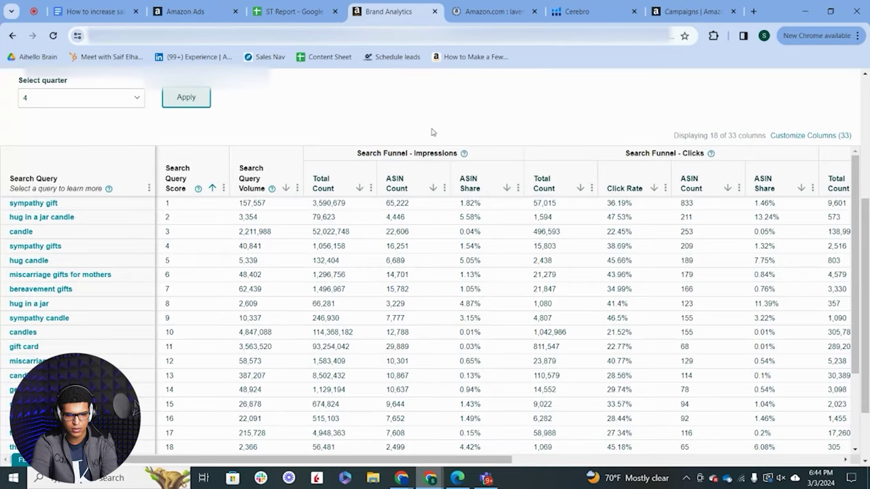
pyautogui.scroll(-1, 430, 132)
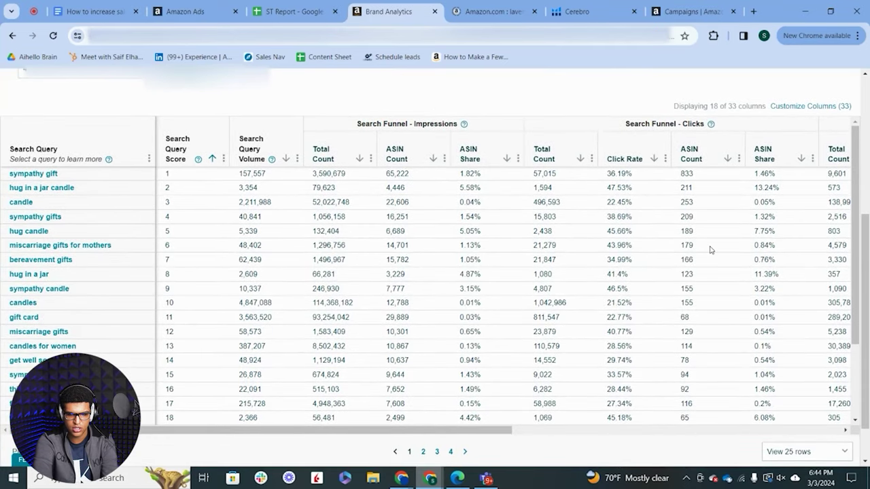
pyautogui.hscroll(10, 709, 250)
pyautogui.scroll(-2, 709, 250)
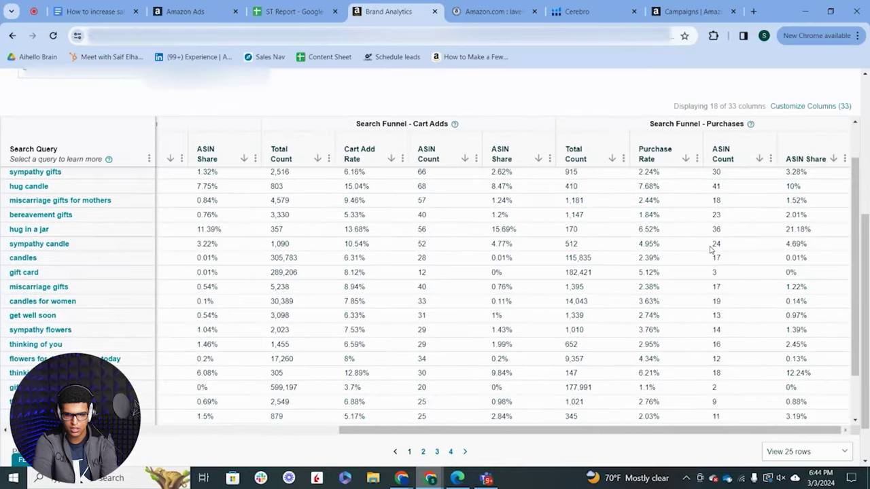
pyautogui.scroll(2, 710, 249)
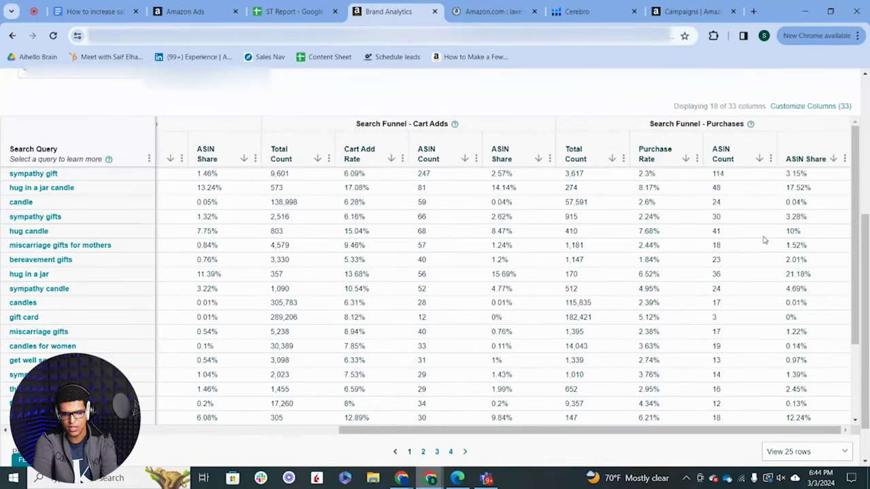
pyautogui.hscroll(-1, 764, 239)
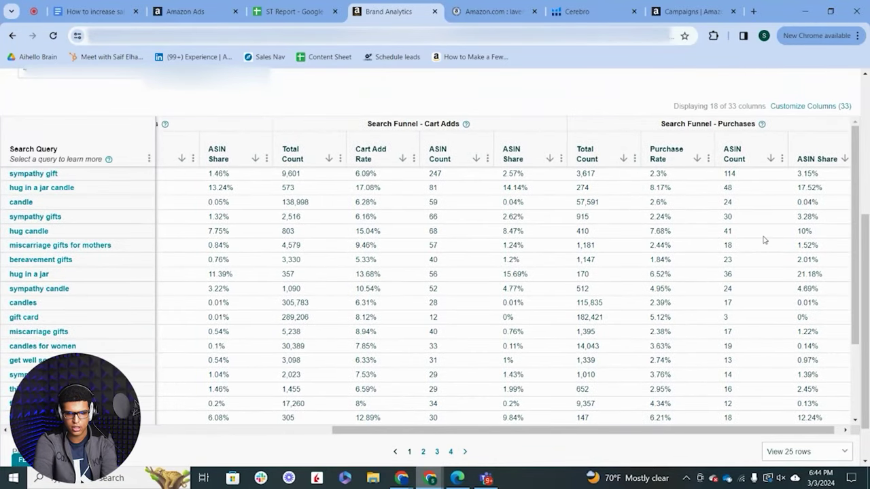
pyautogui.hscroll(-2, 637, 211)
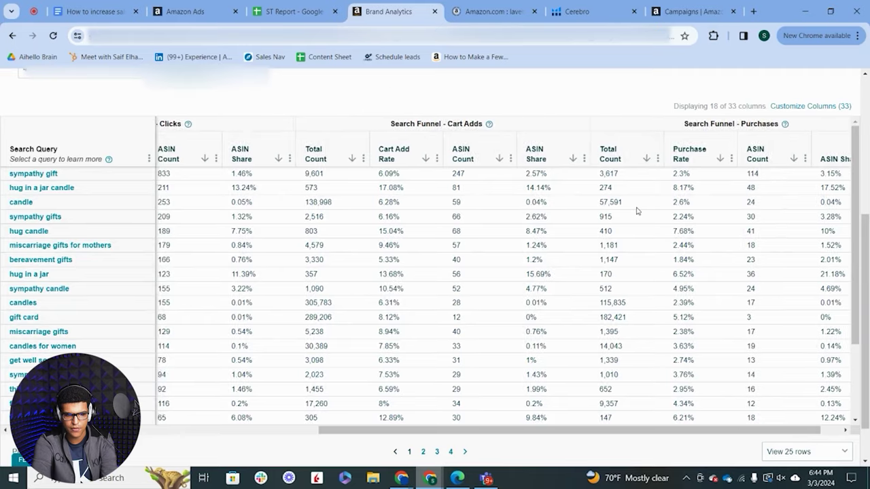
# Step: Compare the ASIN Share of clicks with the ASIN Share of purchases for the top search queries
pyautogui.hscroll(-10, 623, 212)
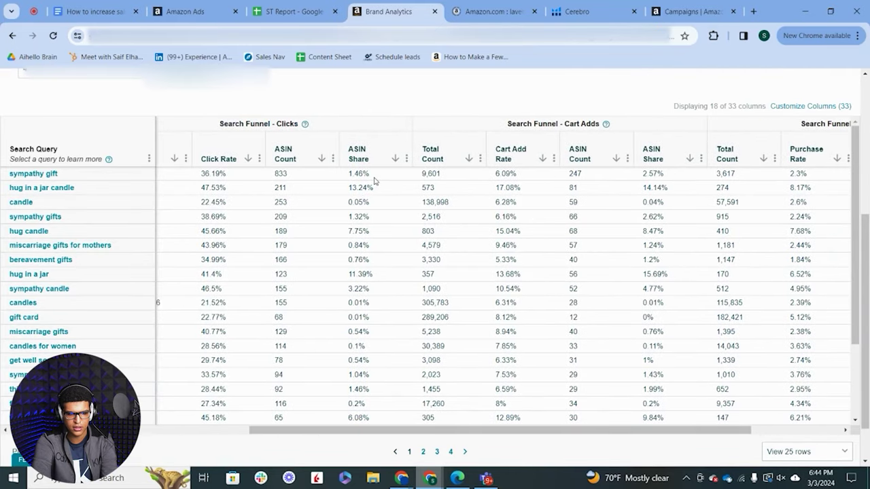
pyautogui.hscroll(13, 703, 295)
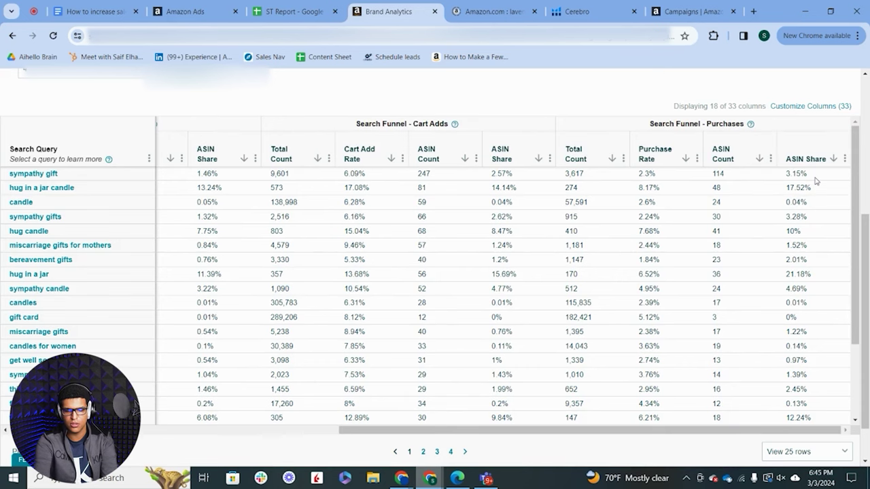
pyautogui.hscroll(-3, 679, 251)
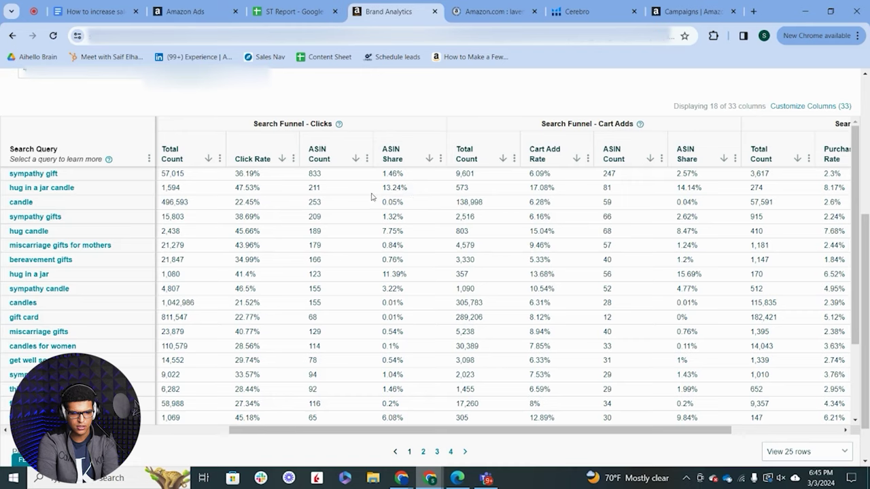
pyautogui.hscroll(5, 639, 248)
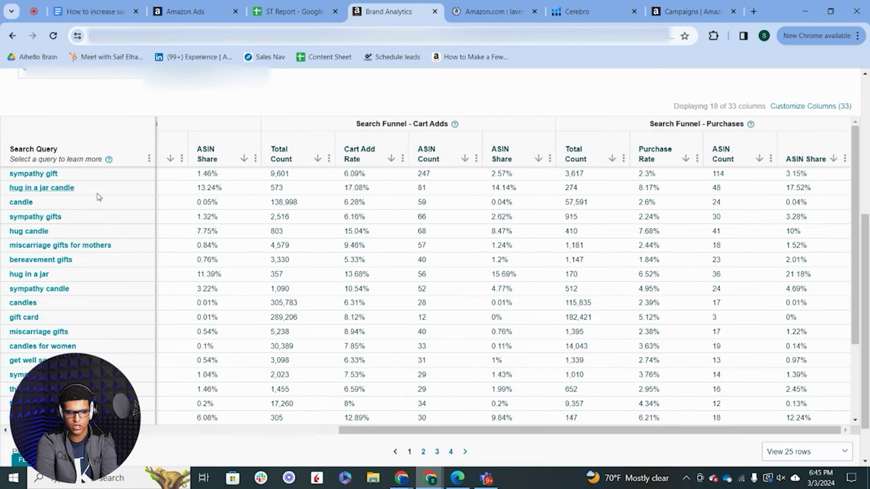
# Step: Highlight the Search Query Volume of "sympathy gift" and compare the query's volume with its click and purchase figures
pyautogui.hscroll(-10, 385, 245)
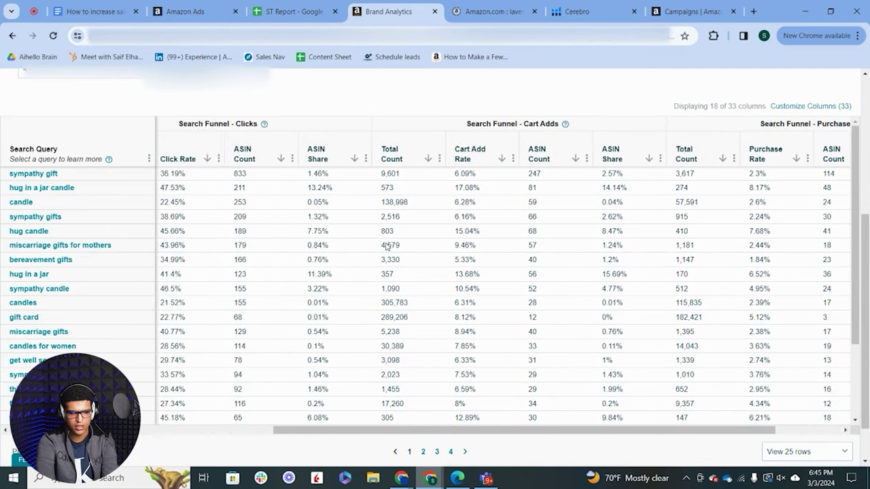
pyautogui.hscroll(-2, 386, 243)
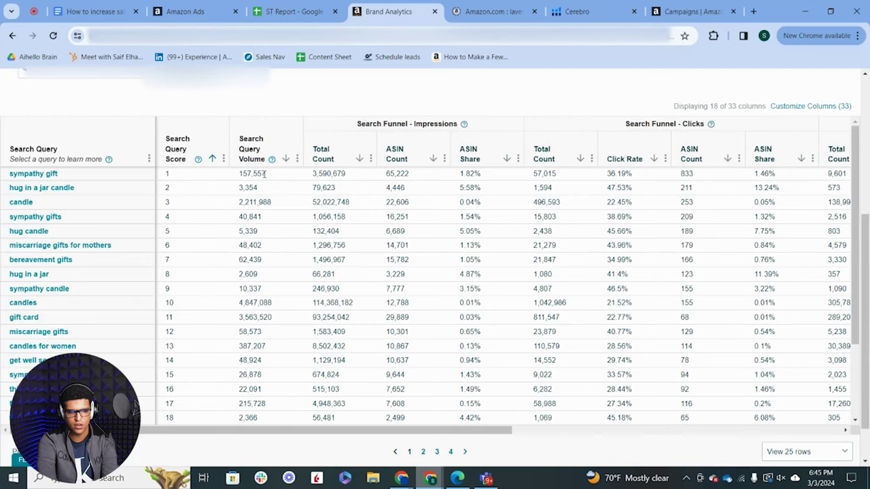
pyautogui.moveTo(288, 174); pyautogui.dragTo(237, 175)
pyautogui.hscroll(2, 661, 214)
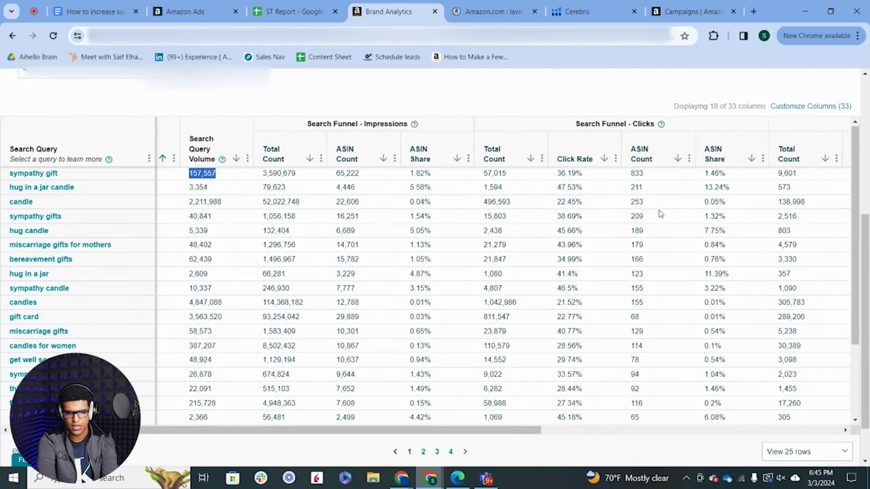
pyautogui.hscroll(10, 682, 231)
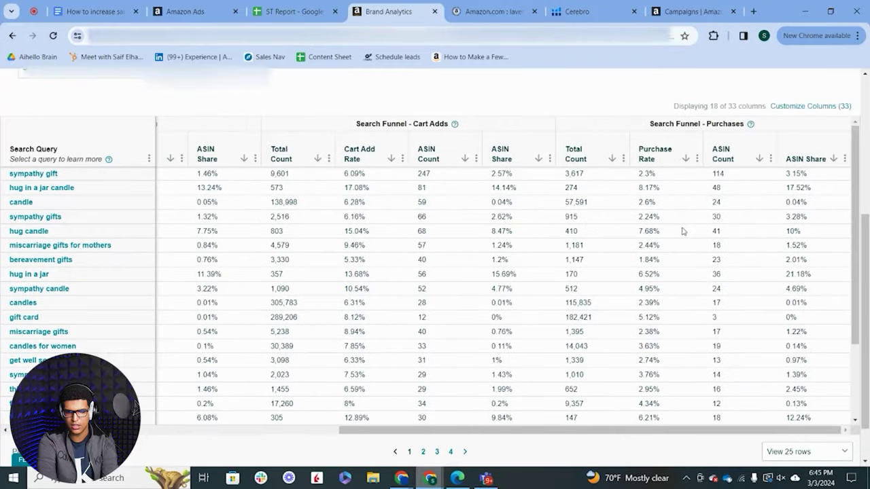
# Step: Highlight the ASIN Share of impressions for "sympathy gift" and "hug in a jar candle" and compare it with the click columns
pyautogui.hscroll(-8, 849, 226)
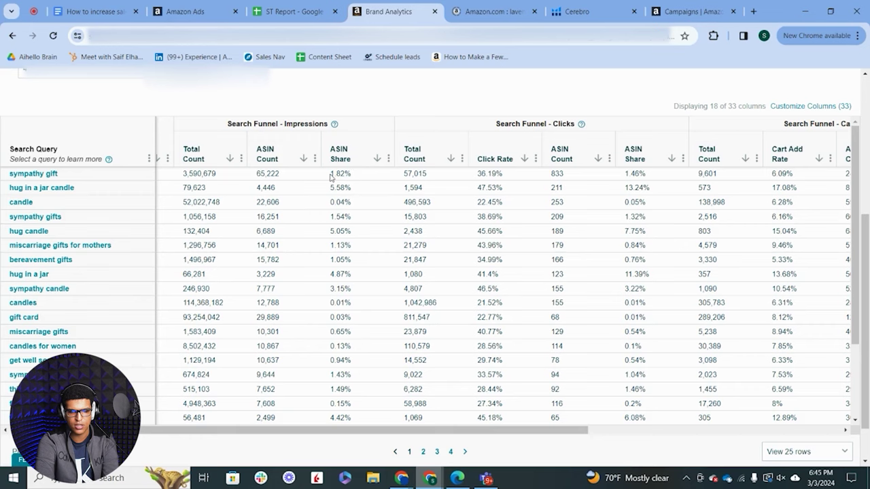
pyautogui.moveTo(330, 174); pyautogui.dragTo(372, 185)
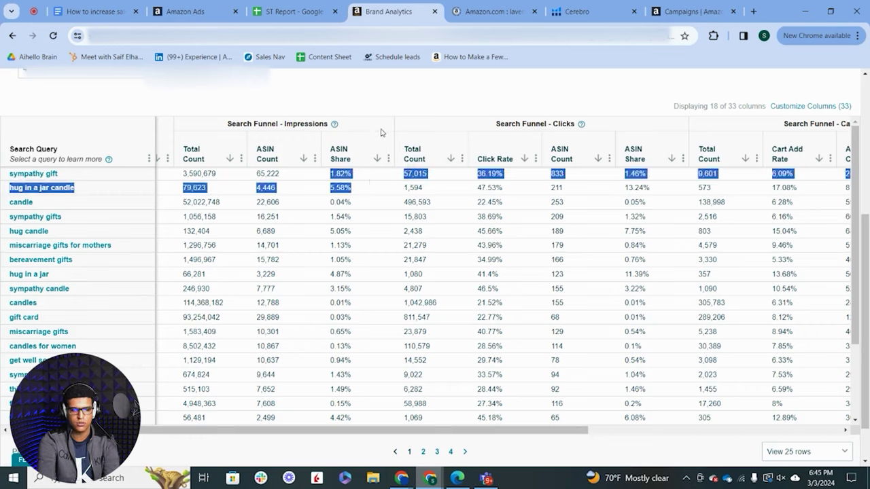
pyautogui.click(376, 105)
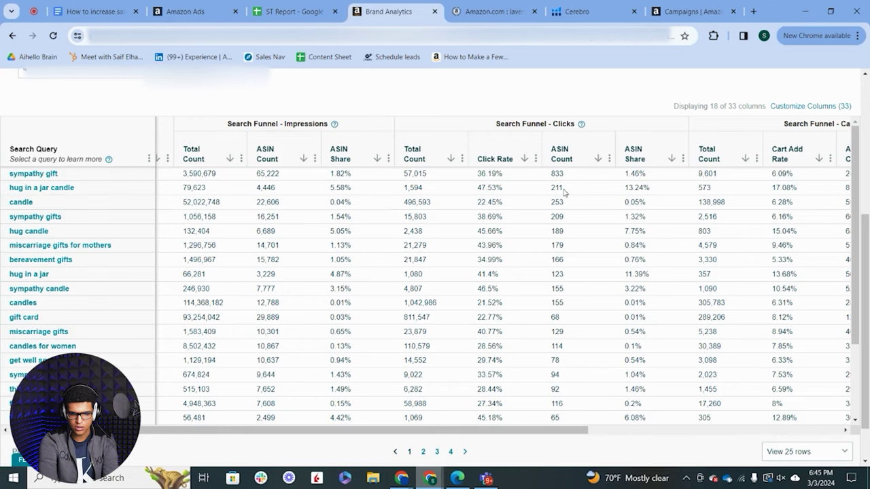
# Step: Open the second page of search queries and examine their impressions, clicks, cart adds and purchases columns
pyautogui.scroll(-2, 558, 253)
pyautogui.scroll(-2, 558, 253)
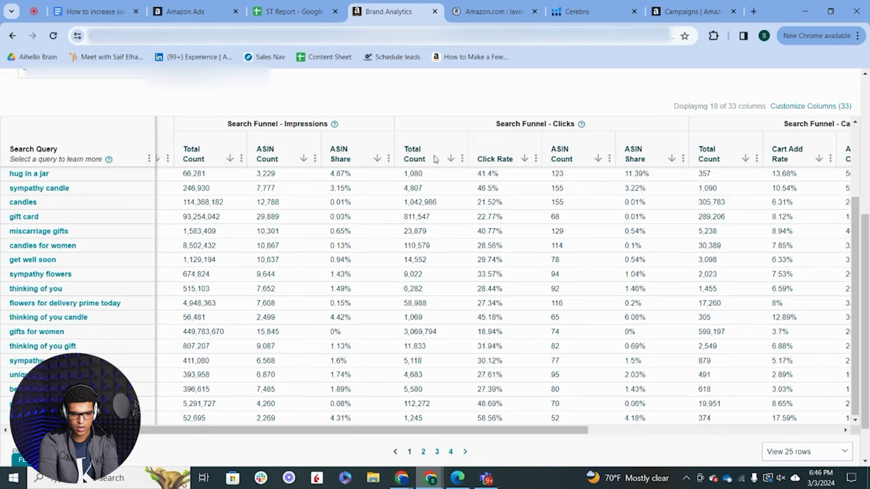
pyautogui.scroll(-1, 398, 114)
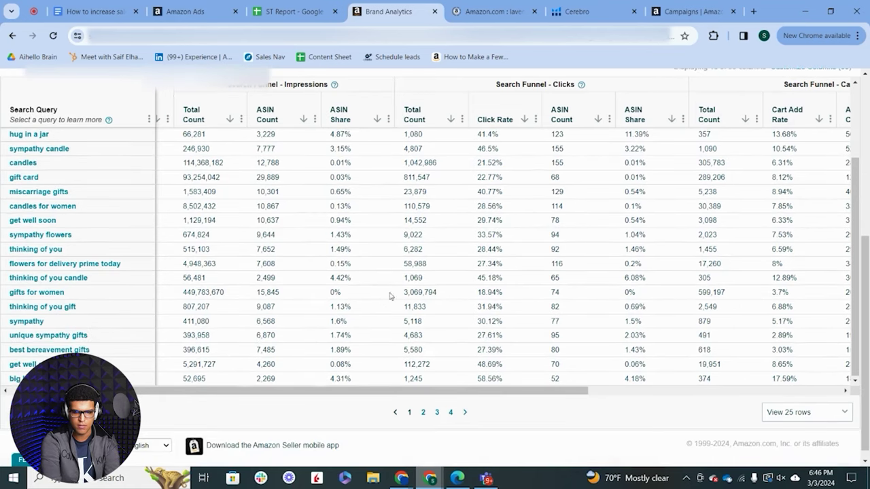
pyautogui.click(425, 412)
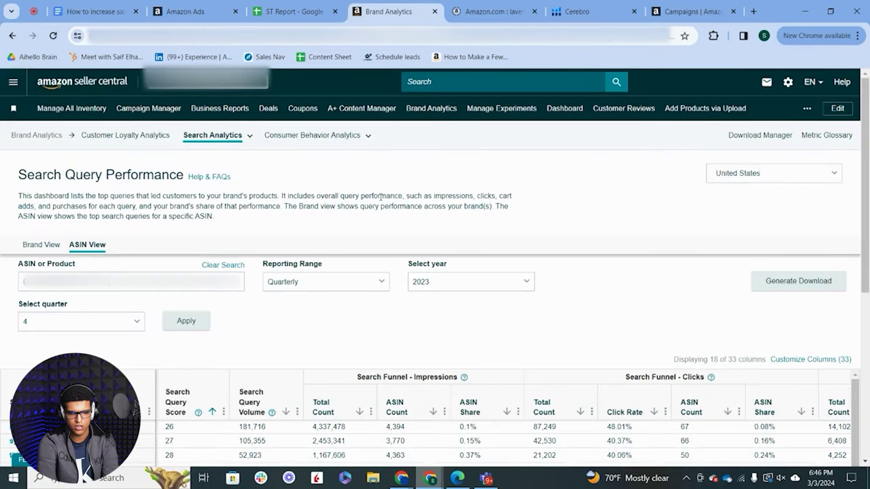
pyautogui.scroll(-5, 380, 197)
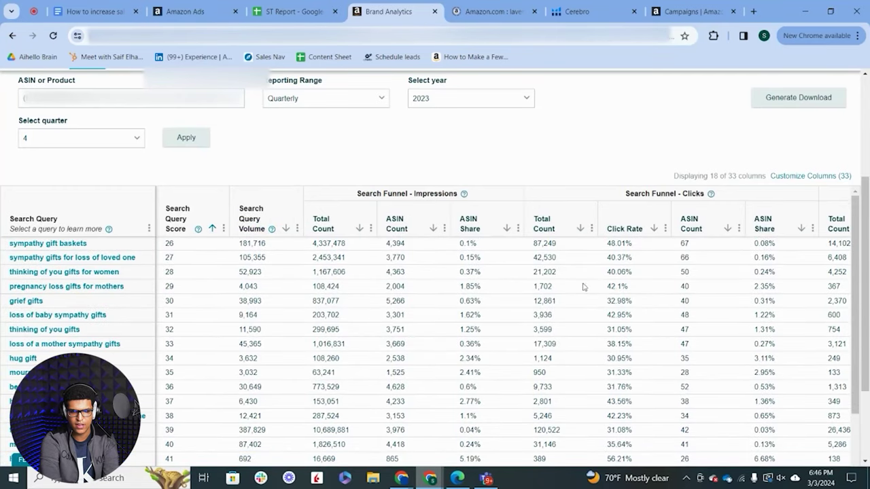
pyautogui.hscroll(4, 583, 286)
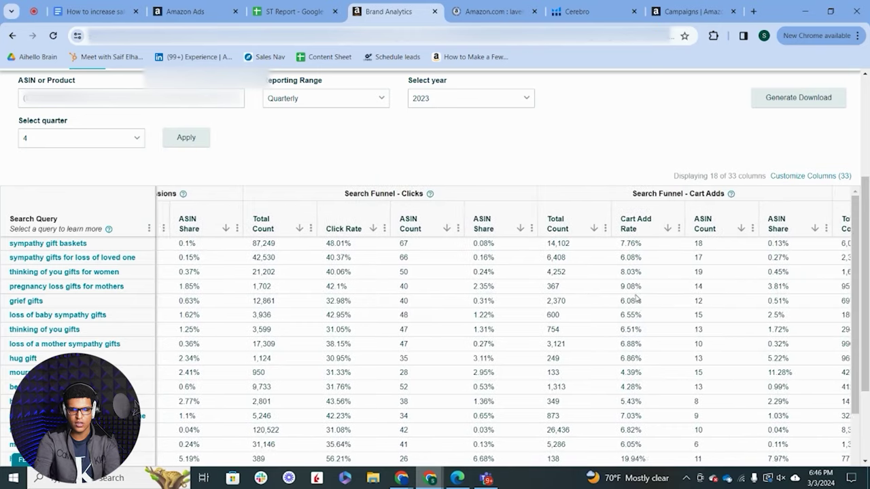
pyautogui.hscroll(2, 773, 313)
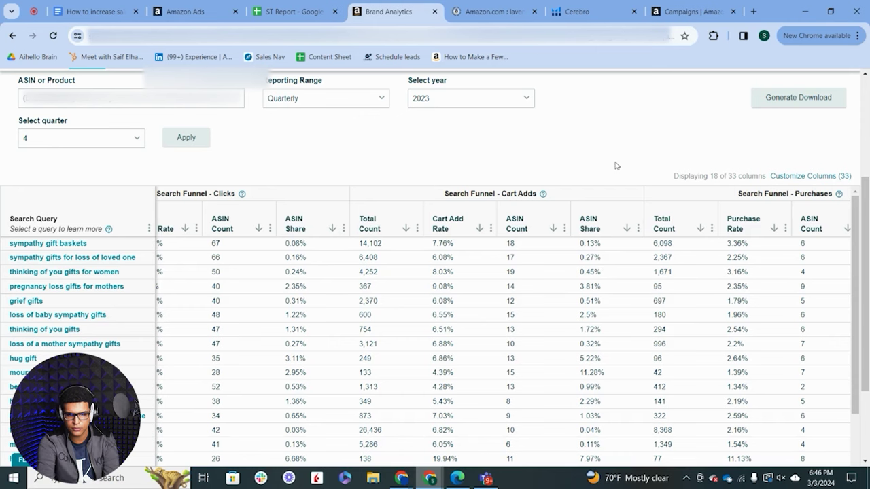
# Step: Switch to the Amazon search results for "lavendar candle" and compare the organic and sponsored competitor listings by relevance, reviews and monthly purchases
pyautogui.click(504, 15)
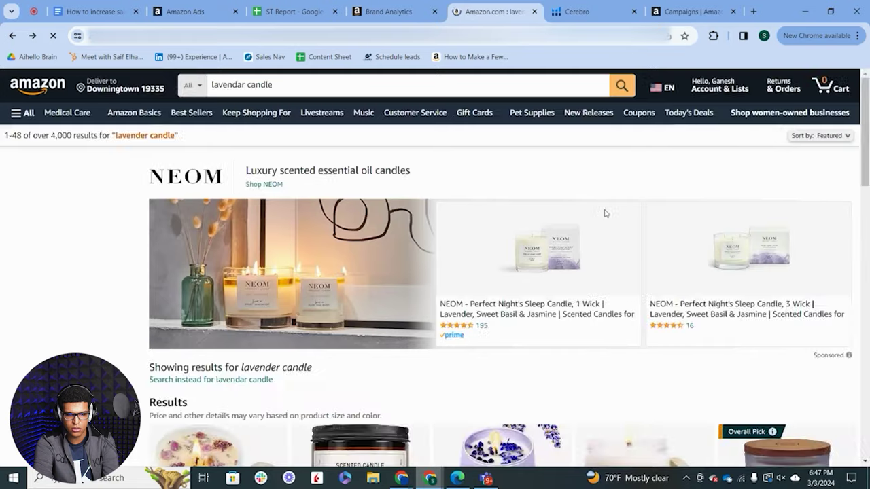
pyautogui.scroll(-1, 652, 224)
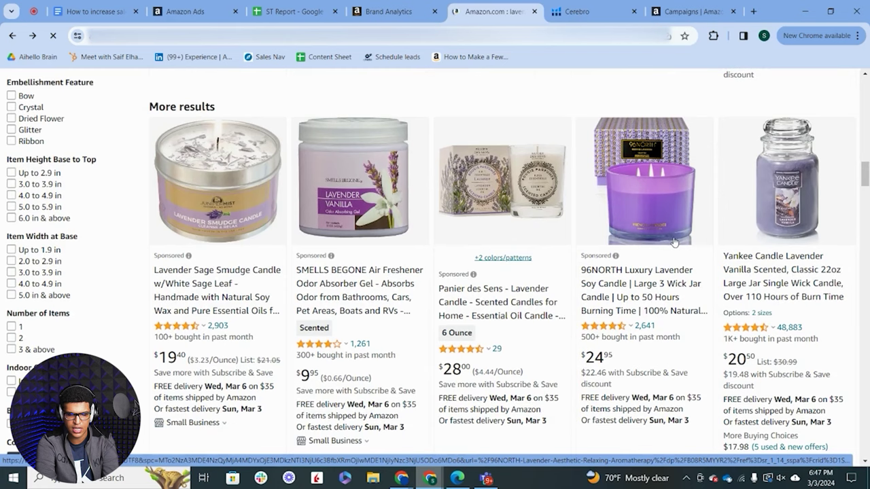
pyautogui.scroll(-2, 674, 243)
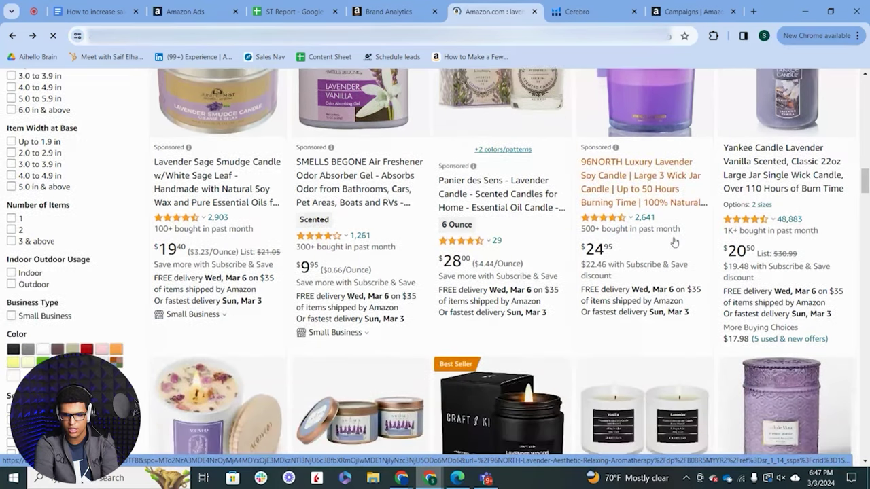
pyautogui.scroll(4, 691, 188)
pyautogui.scroll(15, 691, 188)
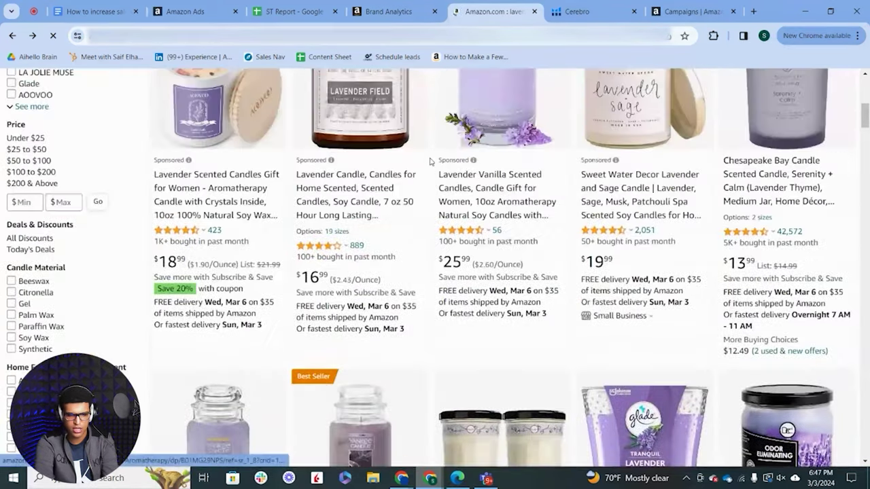
pyautogui.scroll(-3, 530, 261)
pyautogui.scroll(-5, 638, 301)
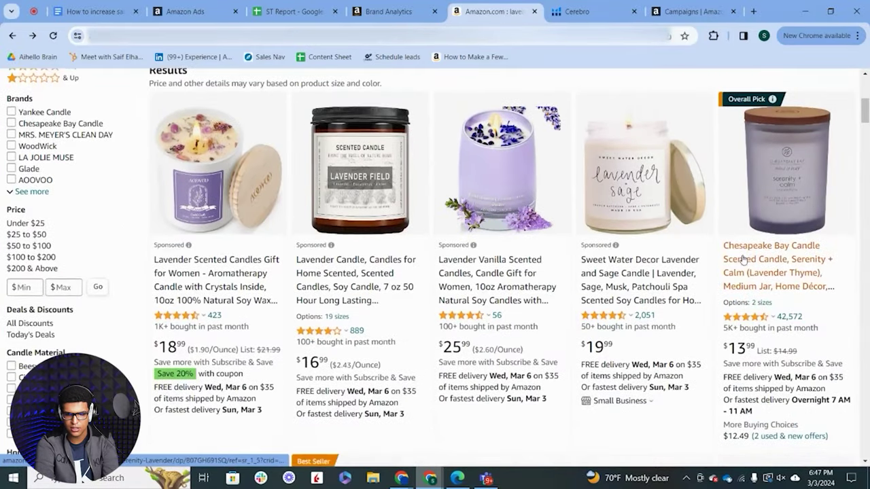
pyautogui.scroll(-3, 560, 260)
pyautogui.scroll(2, 476, 244)
pyautogui.scroll(3, 416, 237)
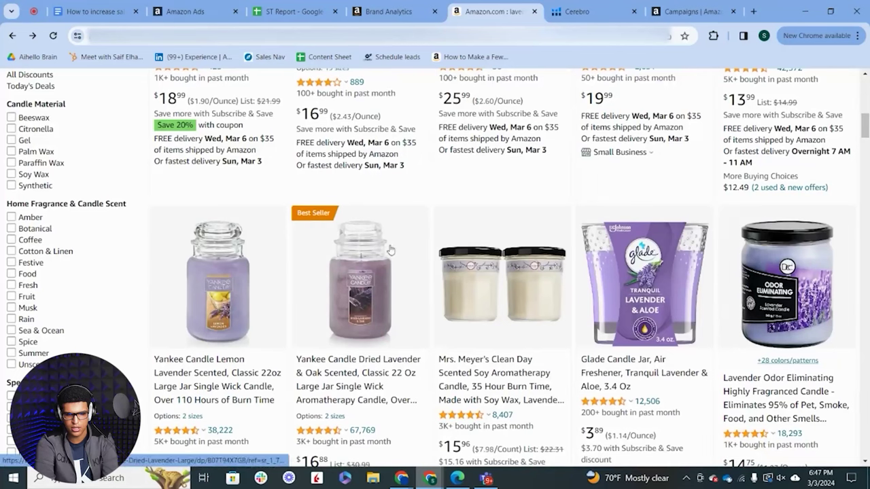
pyautogui.scroll(4, 694, 271)
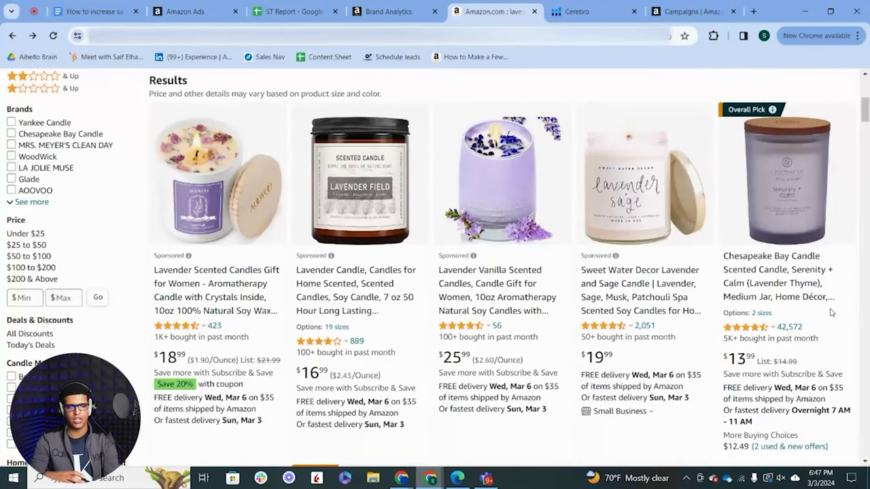
pyautogui.scroll(-5, 831, 313)
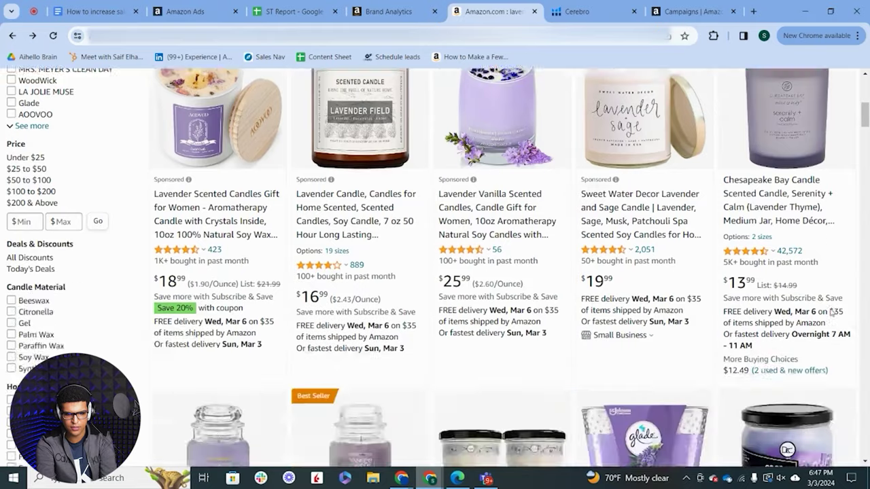
pyautogui.scroll(-1, 566, 282)
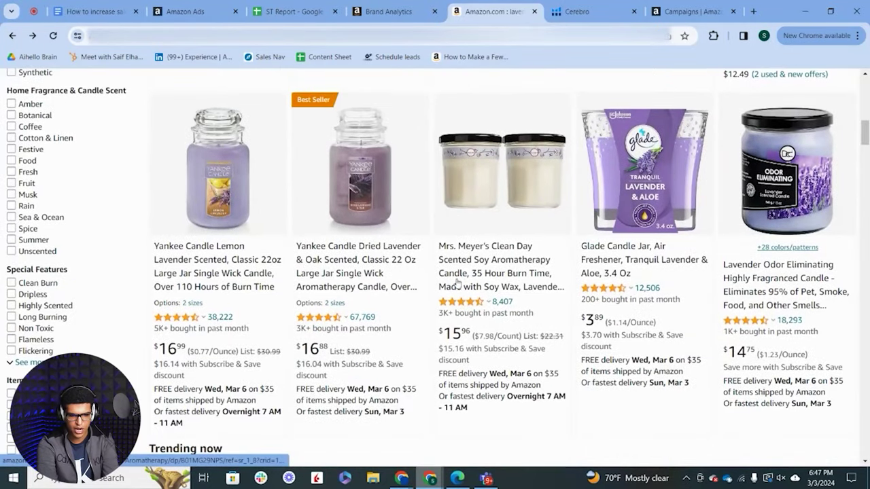
# Step: Switch to Helium 10's Cerebro and inspect the product identifier field holding the two competitor ASINs
pyautogui.click(577, 11)
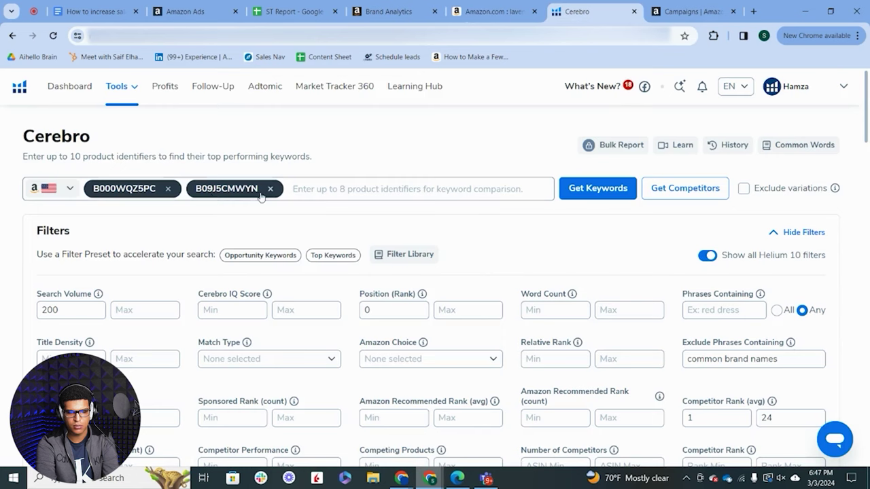
pyautogui.moveTo(25, 149); pyautogui.dragTo(100, 140)
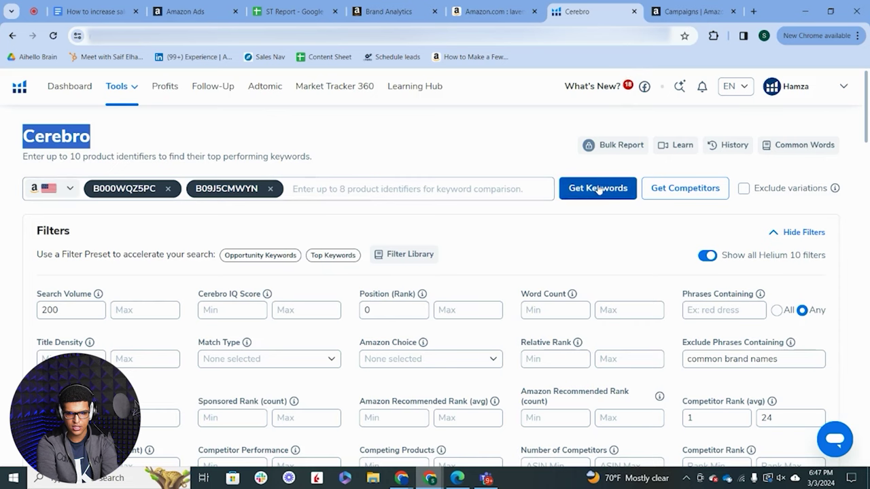
pyautogui.scroll(-4, 476, 200)
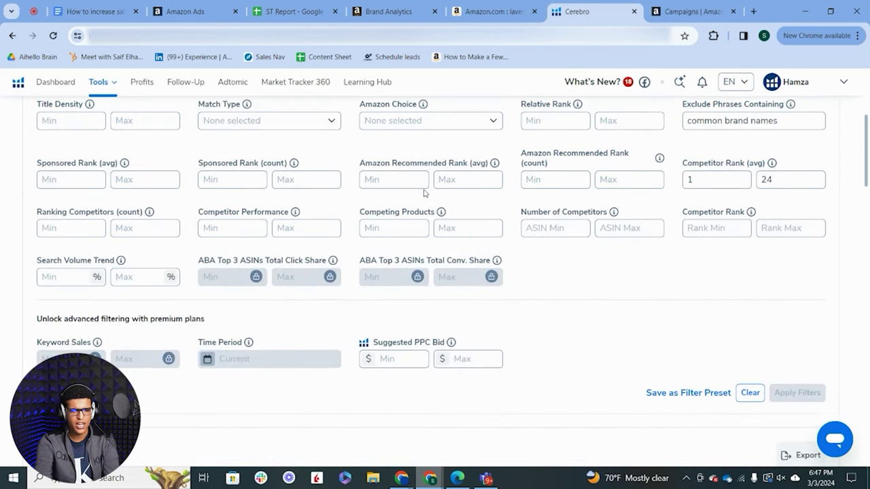
pyautogui.scroll(4, 423, 193)
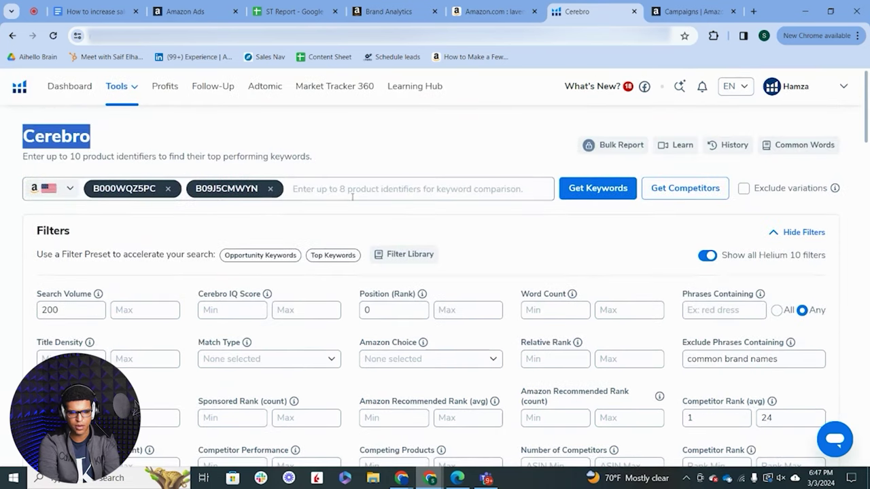
pyautogui.click(352, 193)
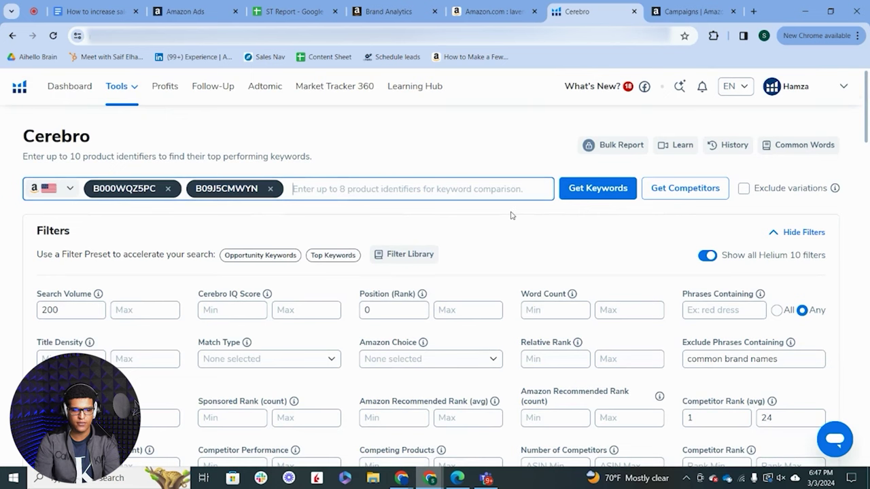
# Step: Examine Cerebro's keyword filters and the Multi Product Search results below them
pyautogui.scroll(-2, 512, 216)
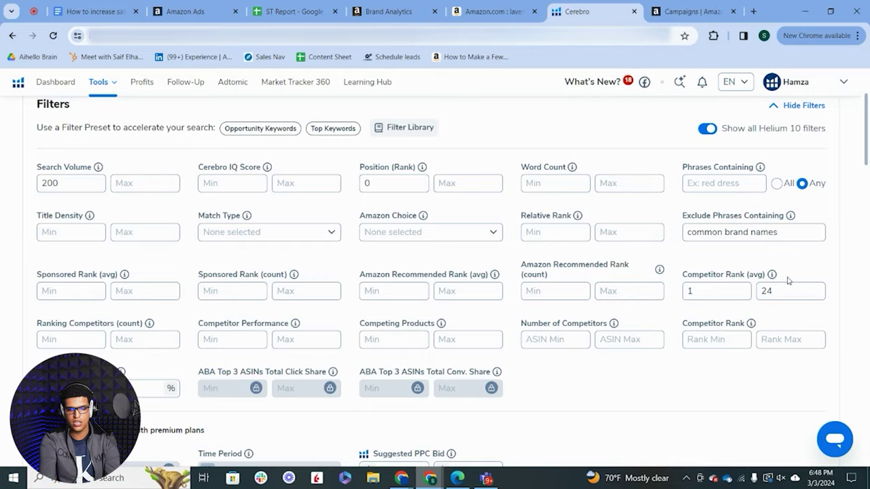
pyautogui.scroll(-4, 787, 281)
pyautogui.scroll(-1, 788, 281)
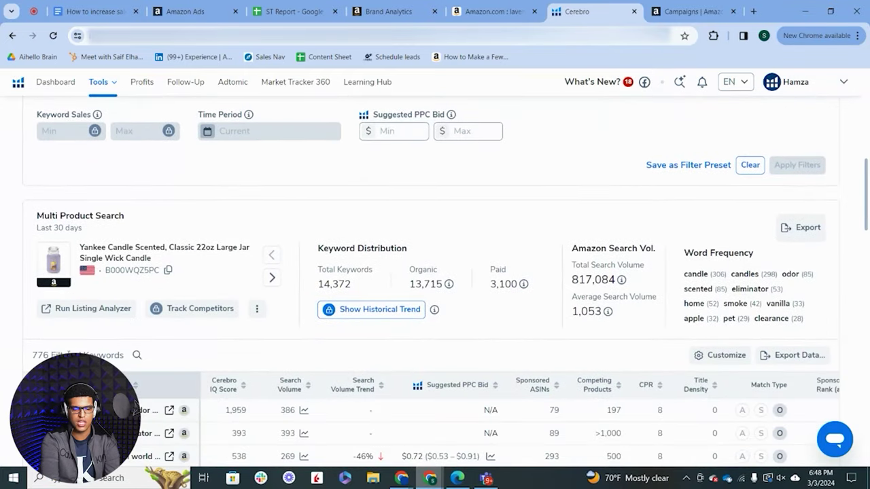
pyautogui.scroll(6, 347, 261)
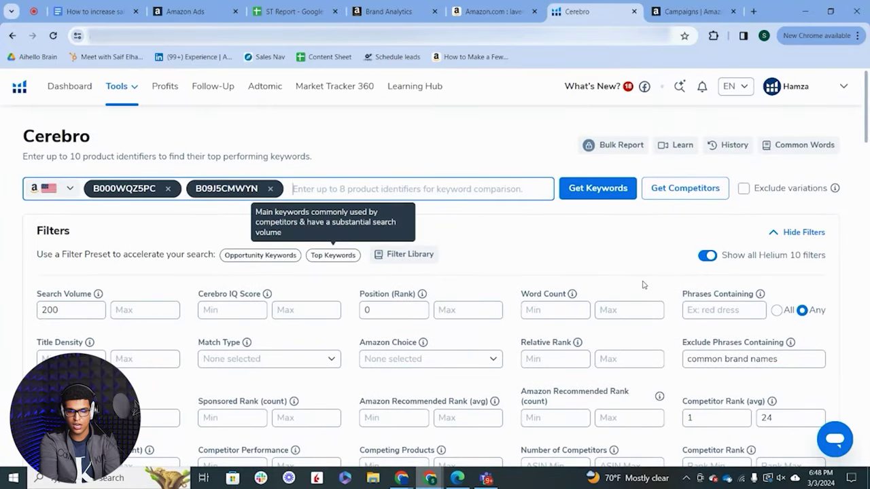
pyautogui.scroll(-1, 680, 299)
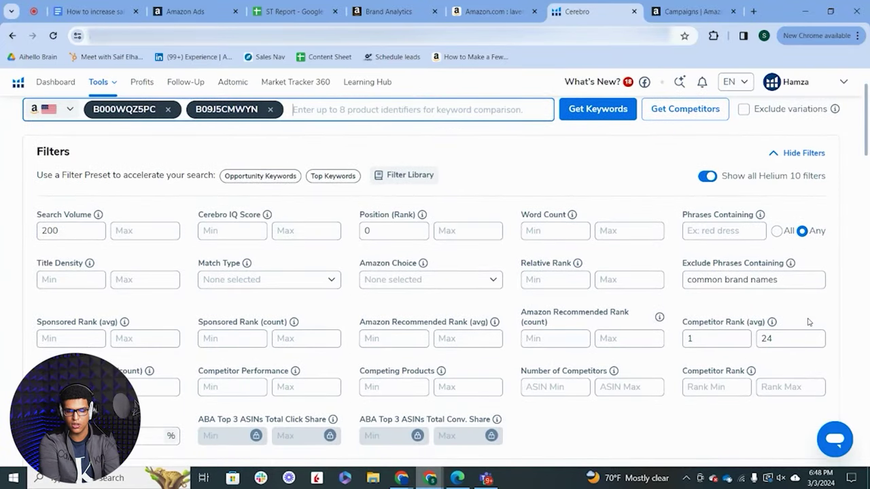
pyautogui.scroll(-1, 789, 318)
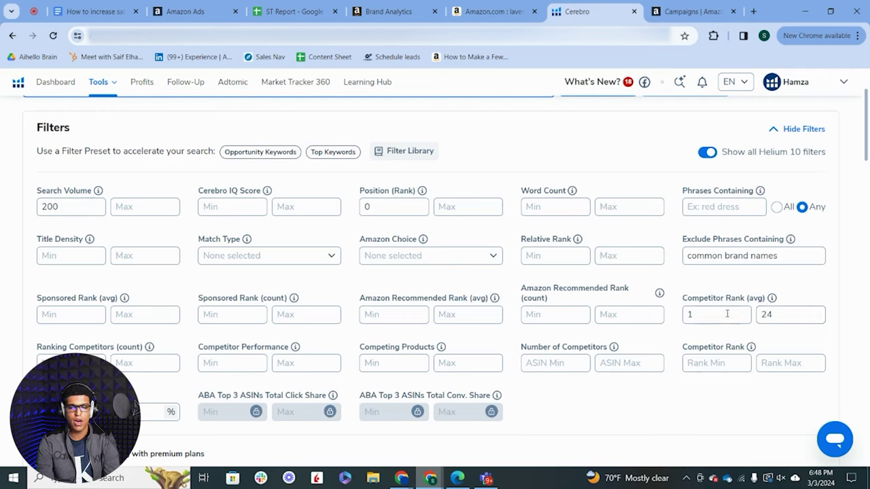
# Step: Inspect the minimum and maximum fields of the Competitor Rank (avg) filter
pyautogui.click(787, 313)
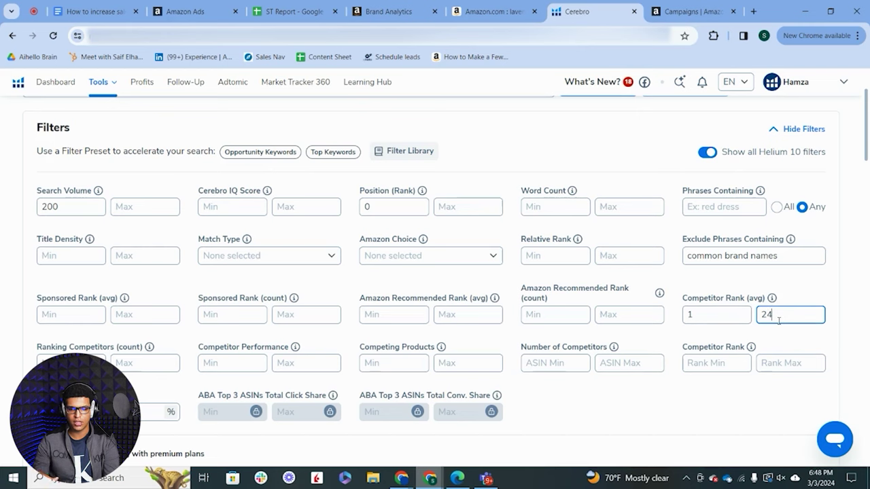
pyautogui.click(705, 313)
pyautogui.click(774, 315)
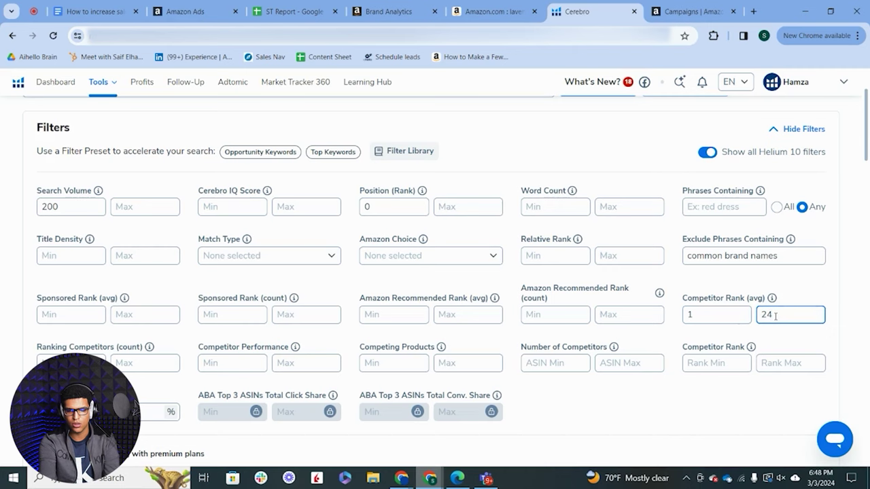
pyautogui.scroll(-1, 775, 316)
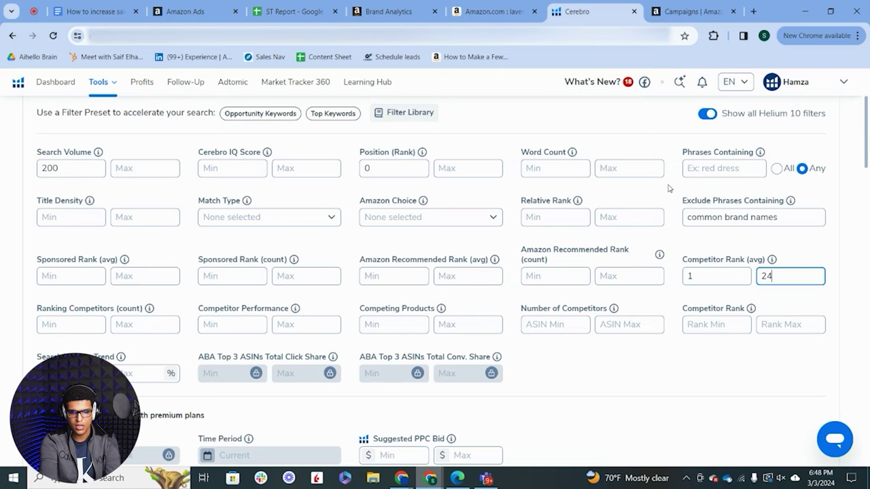
pyautogui.scroll(-1, 658, 195)
pyautogui.scroll(1, 658, 195)
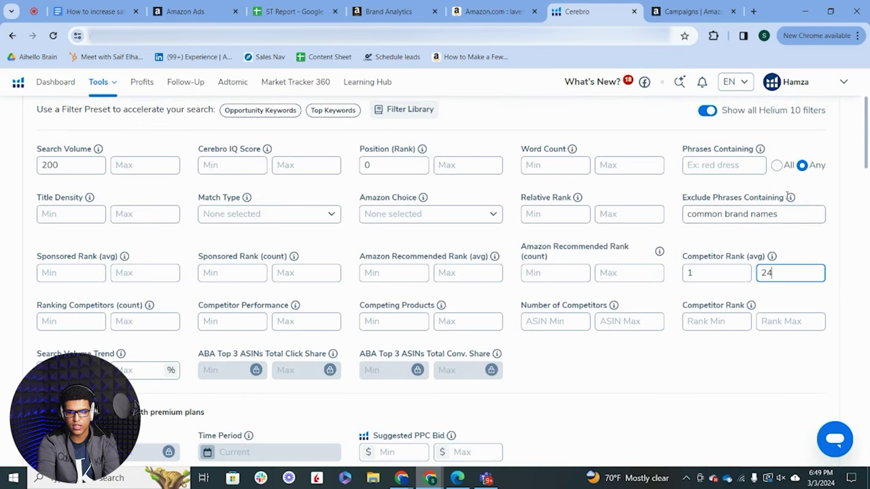
# Step: Check the Exclude Phrases Containing filter and retrieve the keywords for ASINs B000WQZ5PC and B09J5CMWYN
pyautogui.click(787, 211)
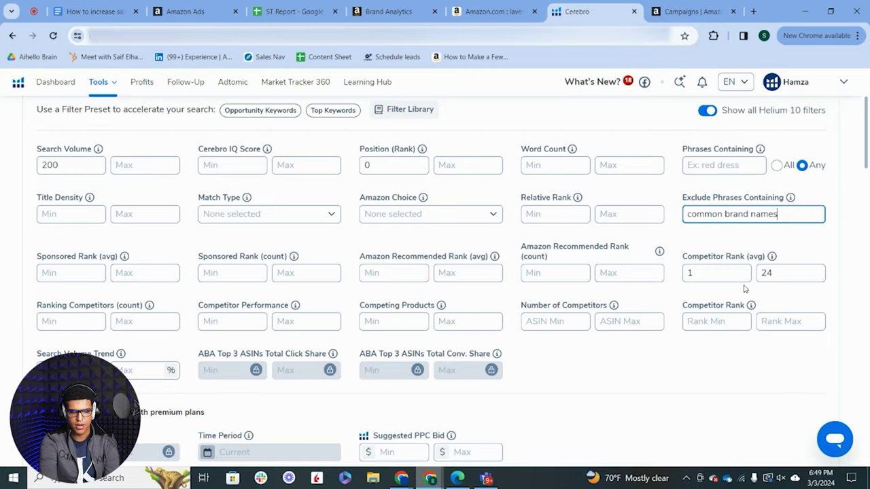
pyautogui.scroll(-2, 744, 288)
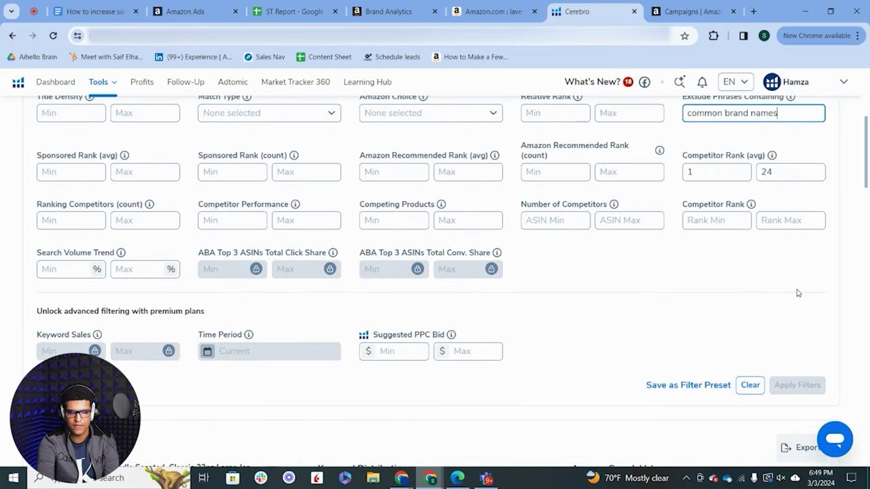
pyautogui.scroll(4, 795, 293)
pyautogui.click(611, 189)
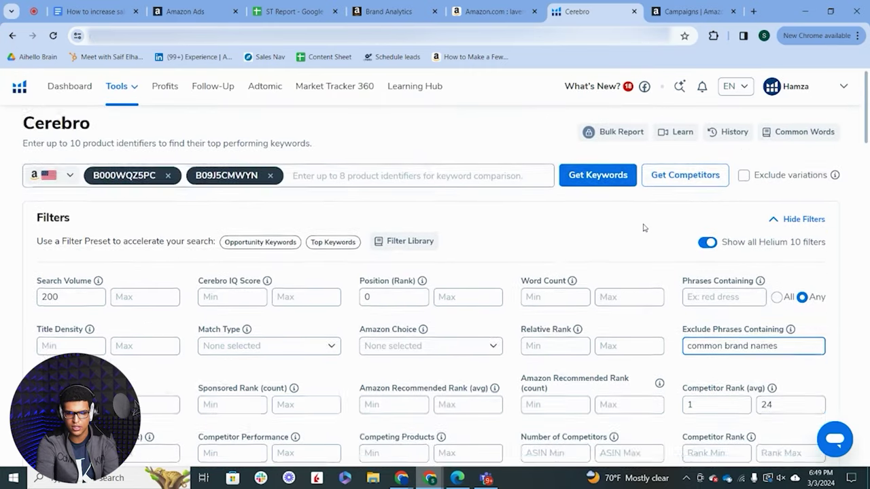
# Step: Compare the Cerebro filter settings with the filtered keyword results for the two competitor ASINs
pyautogui.scroll(-4, 755, 330)
pyautogui.scroll(-2, 757, 330)
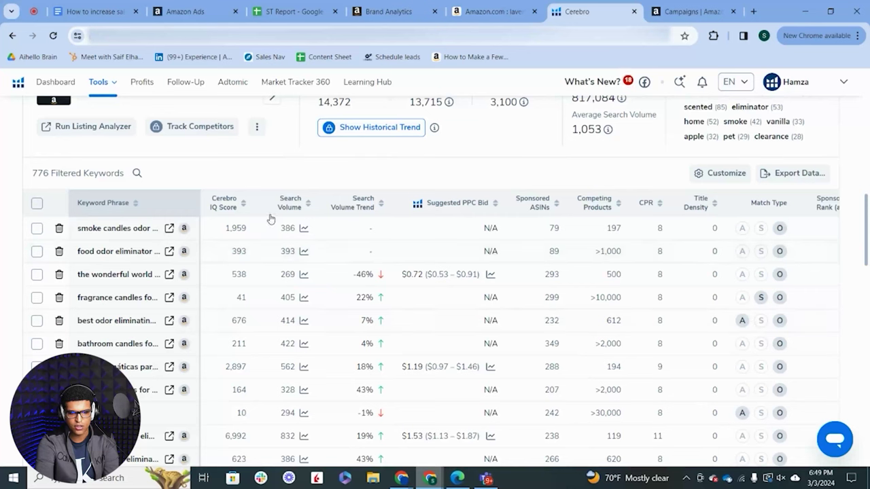
pyautogui.scroll(-1, 364, 166)
pyautogui.scroll(6, 301, 169)
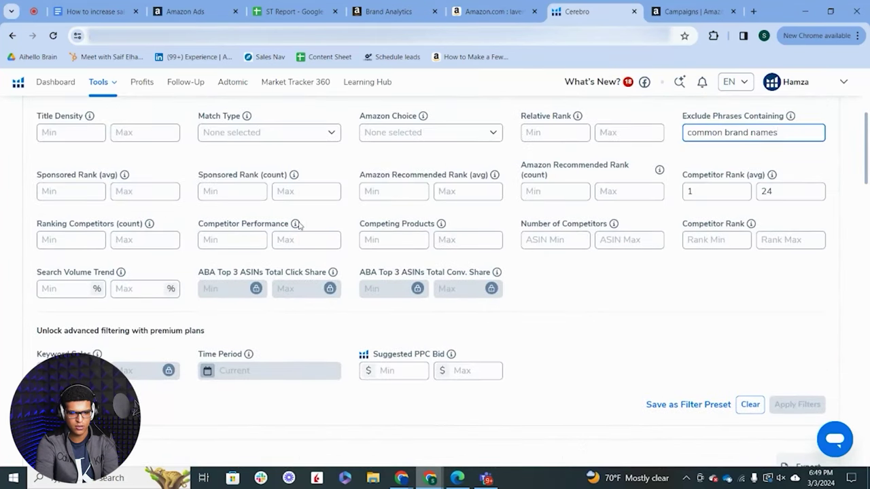
pyautogui.scroll(3, 299, 226)
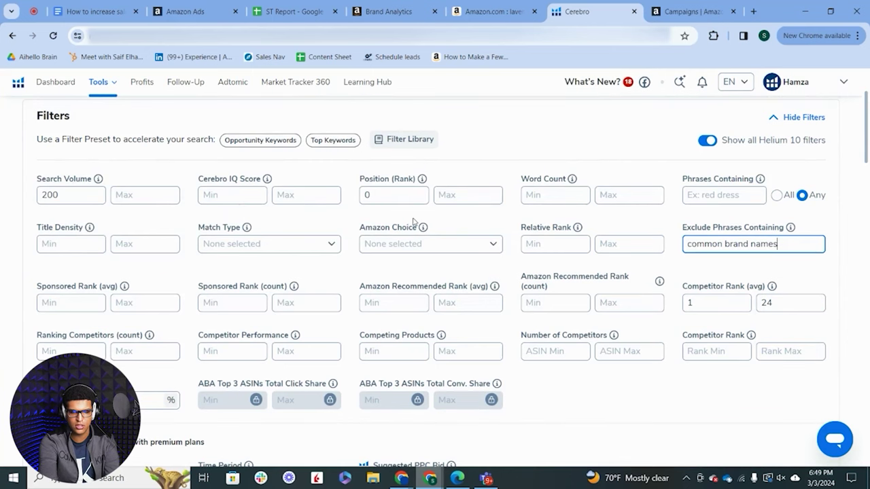
pyautogui.scroll(-10, 414, 222)
pyautogui.scroll(-1, 494, 198)
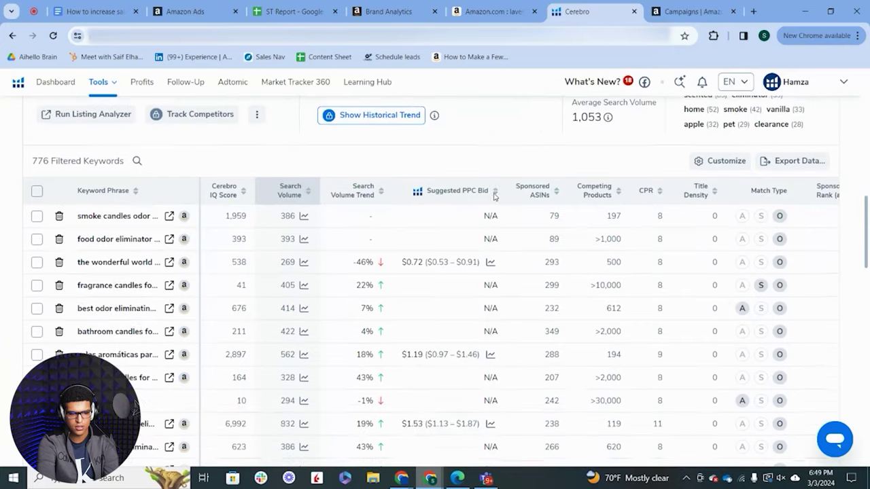
# Step: Review the filtered keyword count and read through the first page of keywords with their search volumes and suggested bids
pyautogui.scroll(-1, 305, 153)
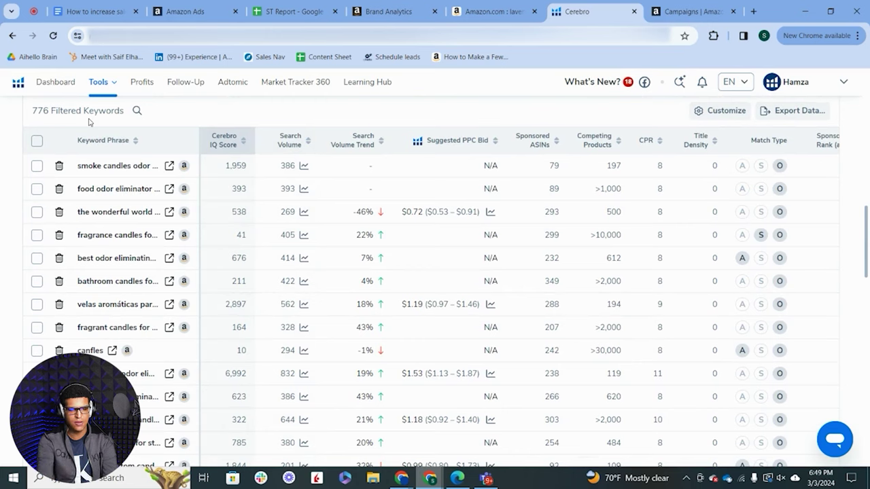
pyautogui.moveTo(32, 111); pyautogui.dragTo(50, 111)
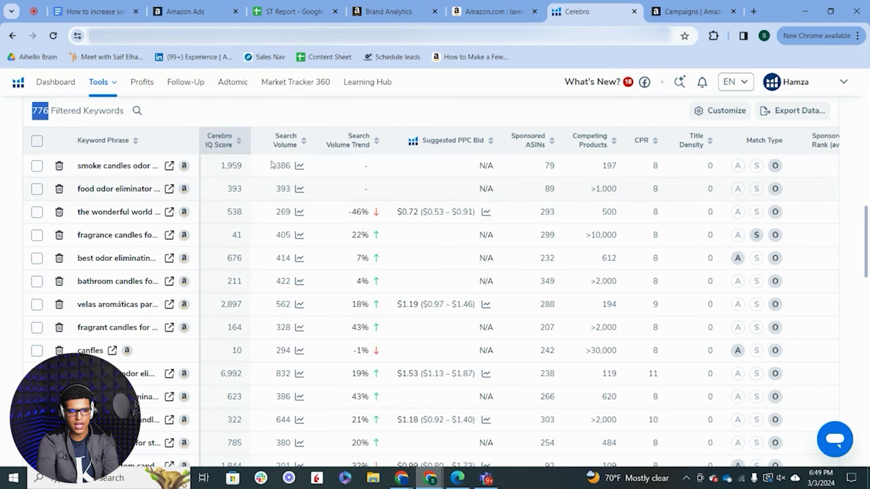
pyautogui.scroll(-1, 364, 125)
pyautogui.scroll(-6, 441, 216)
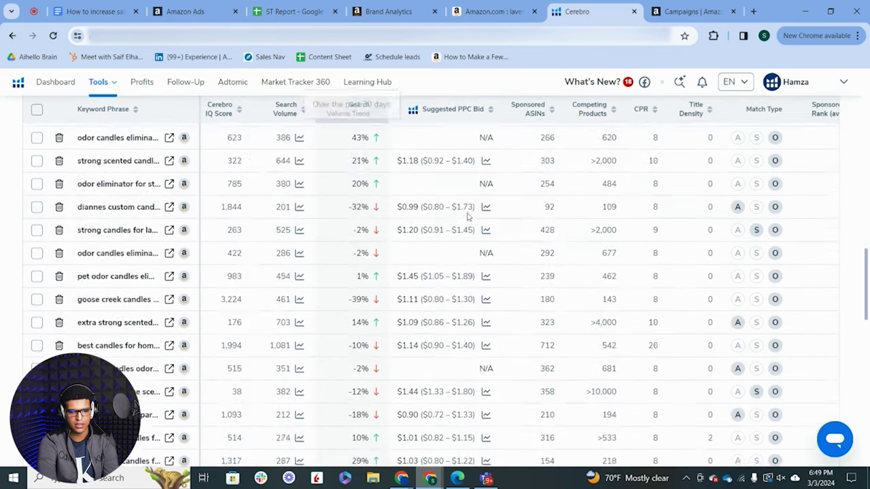
pyautogui.scroll(-3, 468, 215)
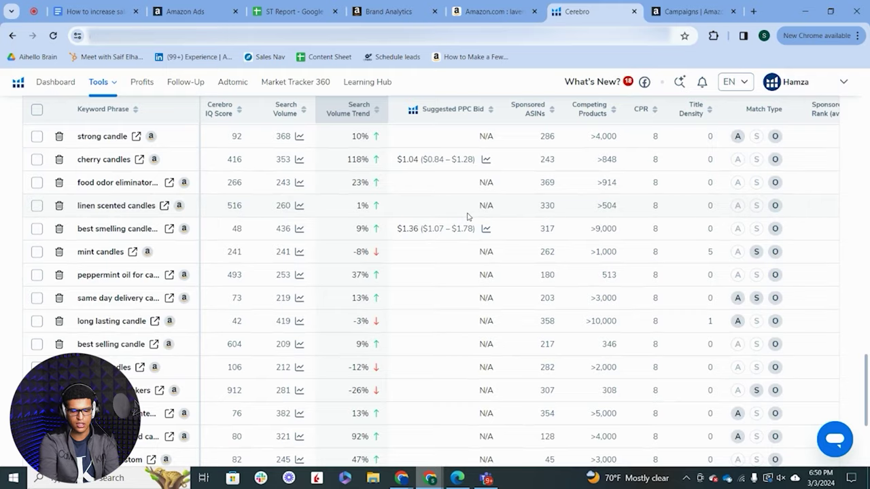
pyautogui.scroll(-3, 467, 216)
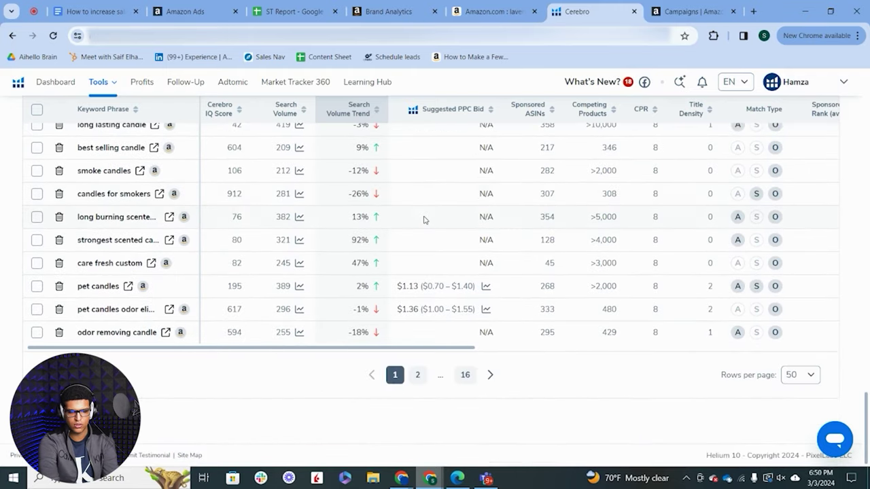
pyautogui.scroll(15, 424, 220)
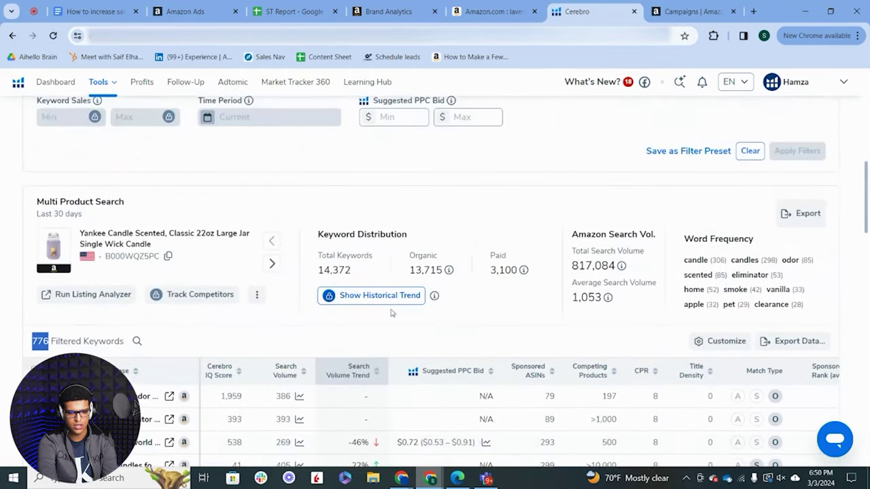
pyautogui.scroll(-3, 391, 313)
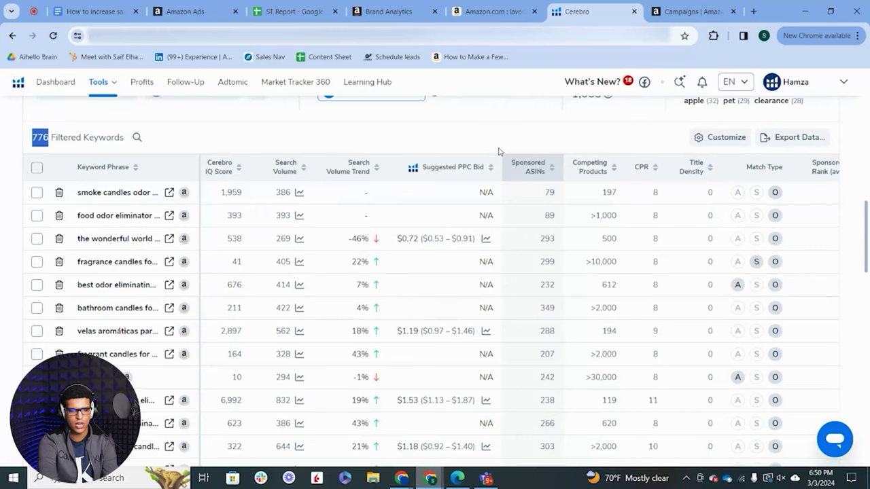
pyautogui.click(454, 141)
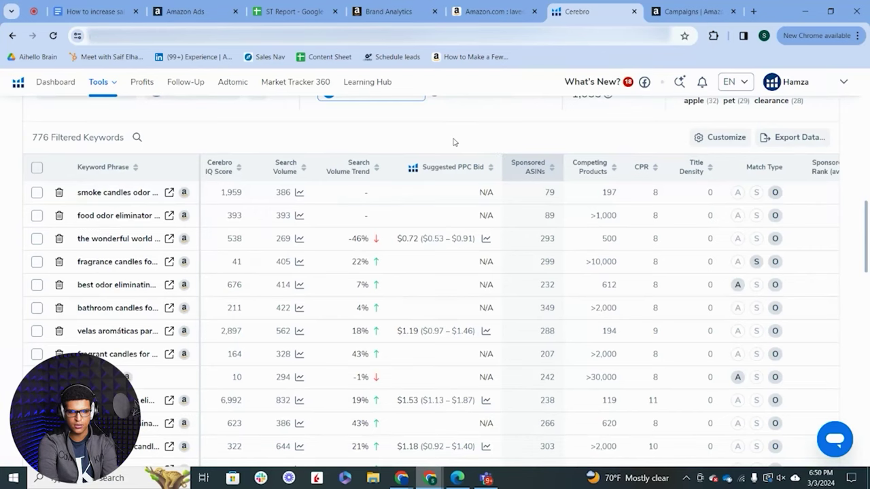
# Step: Switch to the Amazon Ads Campaign Manager's Targeting page and remove all filters applied to the targets, including the targets search text
pyautogui.click(694, 11)
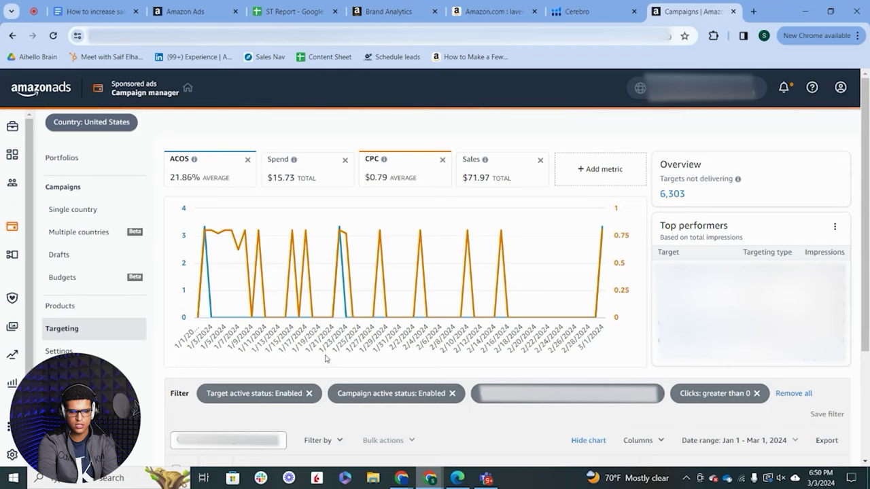
pyautogui.click(308, 393)
pyautogui.click(323, 394)
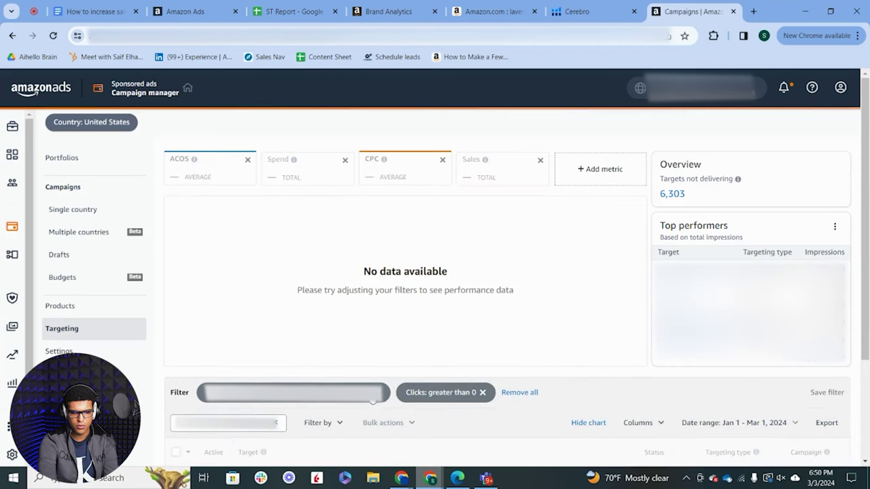
pyautogui.click(327, 395)
pyautogui.click(282, 394)
pyautogui.click(276, 391)
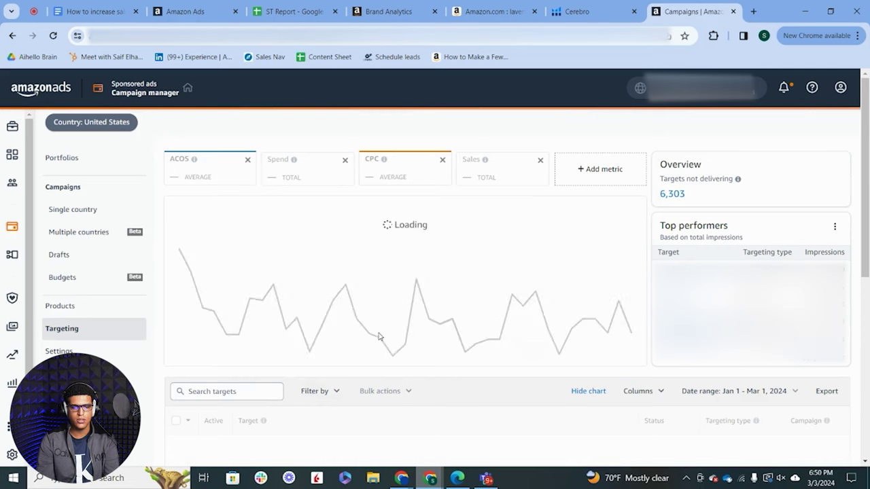
# Step: Filter the targets by Target active status Enabled and Campaign active status Enabled
pyautogui.click(321, 392)
pyautogui.click(347, 260)
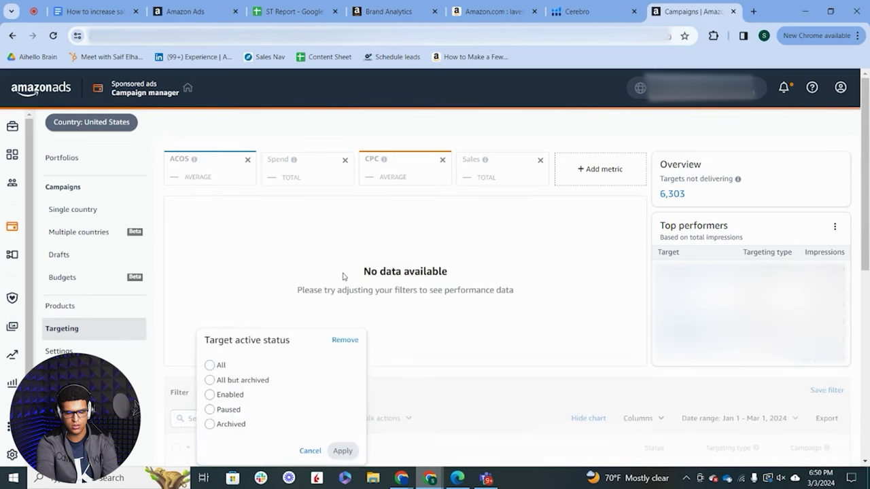
pyautogui.click(210, 394)
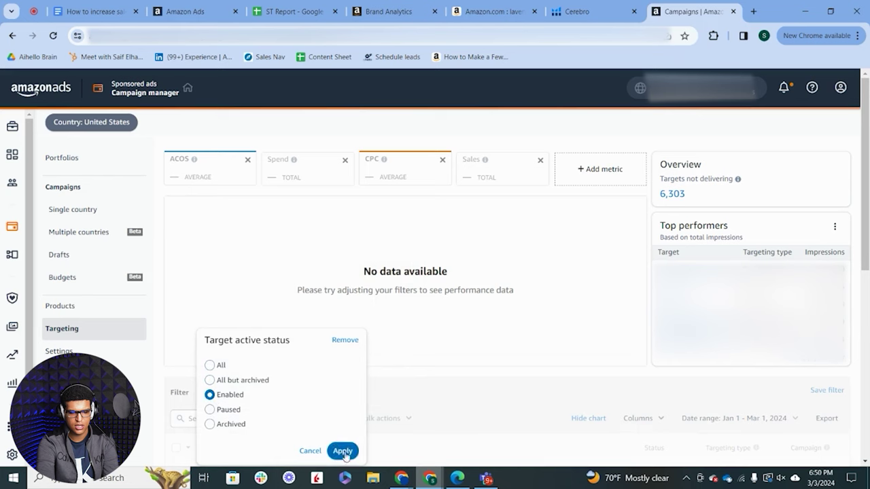
pyautogui.click(343, 452)
pyautogui.click(317, 425)
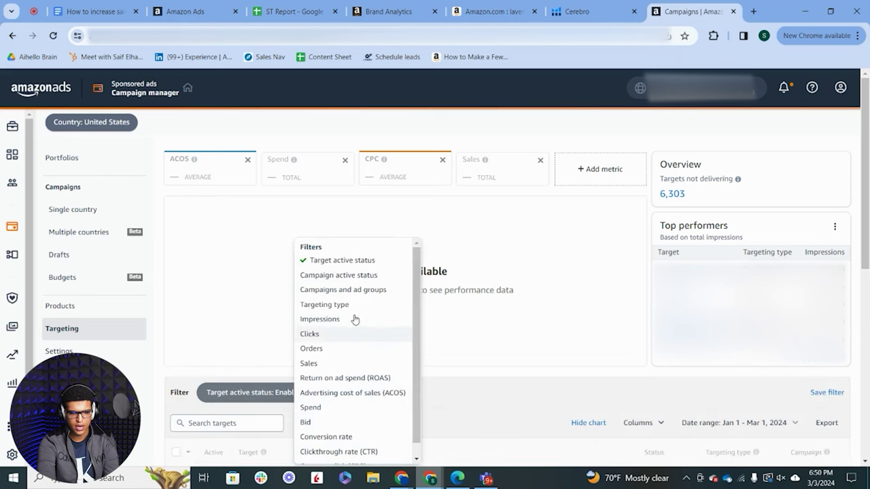
pyautogui.click(343, 275)
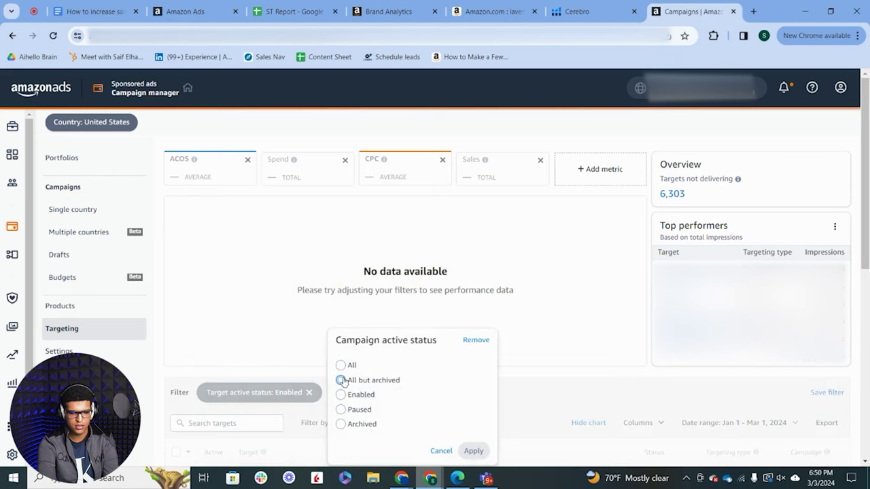
pyautogui.click(341, 395)
pyautogui.click(473, 451)
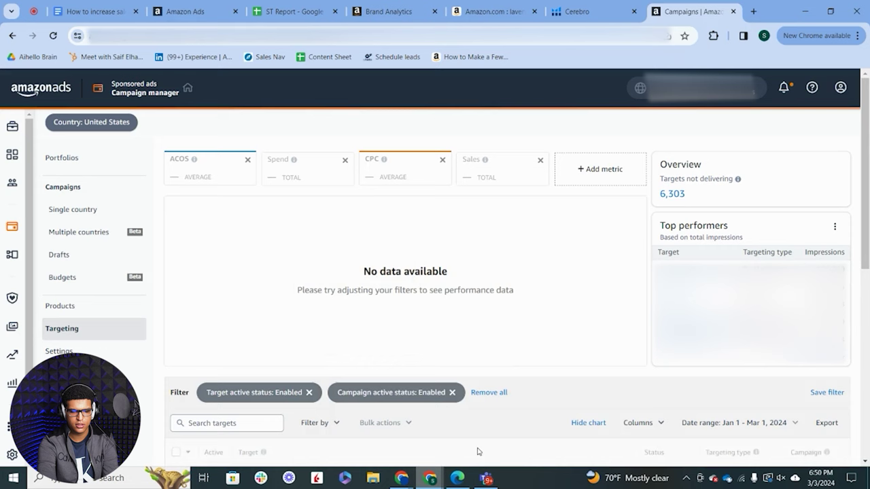
# Step: Add a Targeting type filter that shows only exact keywords
pyautogui.click(319, 425)
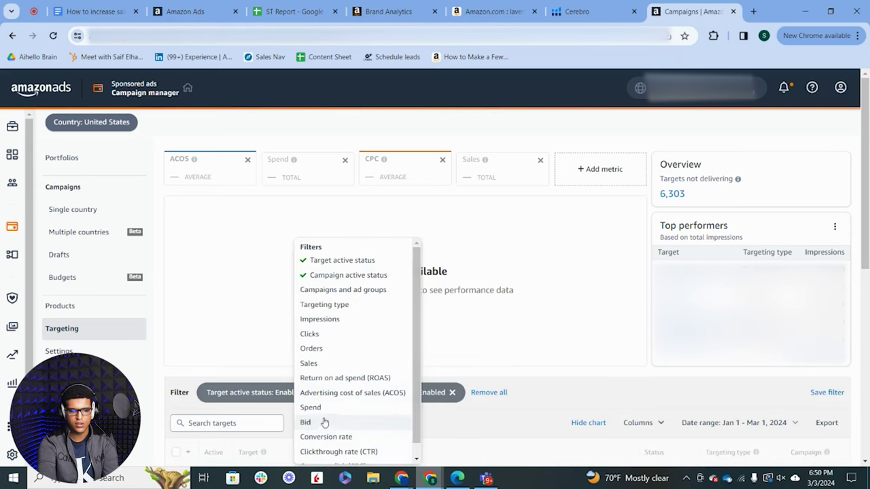
pyautogui.click(337, 307)
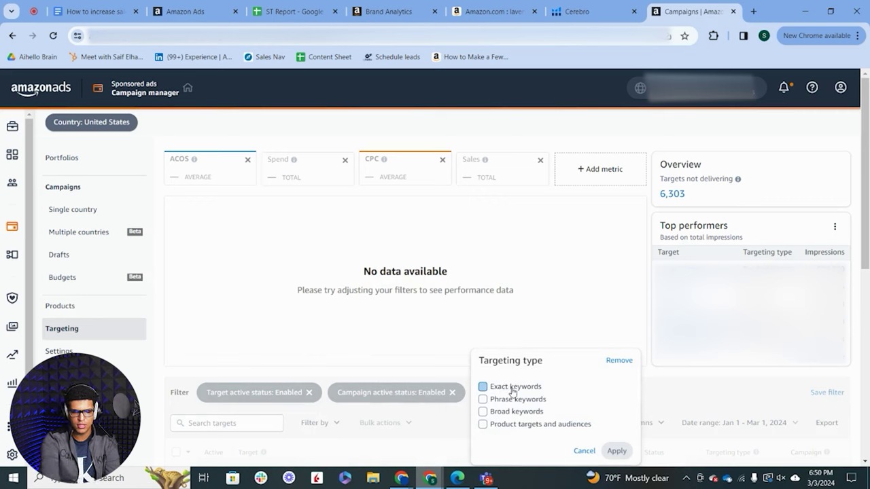
pyautogui.click(487, 387)
pyautogui.click(615, 449)
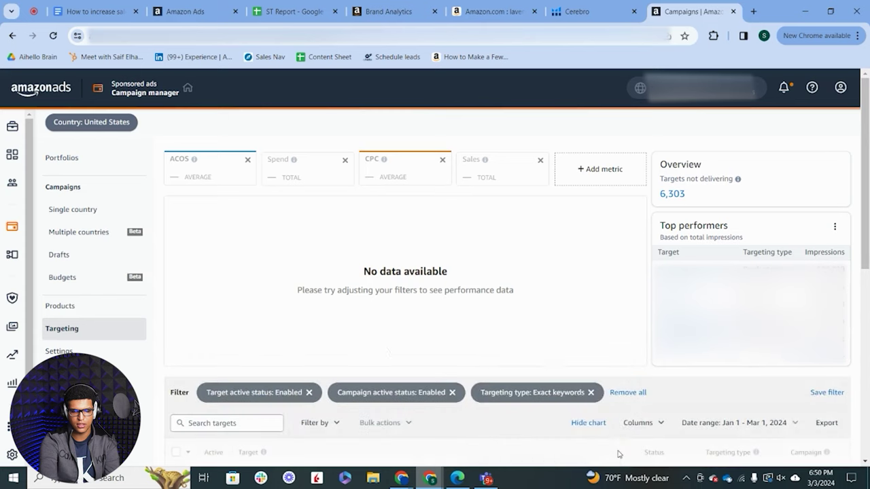
# Step: Check the exact-keyword targets table down to the total number of targets below it
pyautogui.scroll(-1, 618, 319)
pyautogui.scroll(-2, 534, 261)
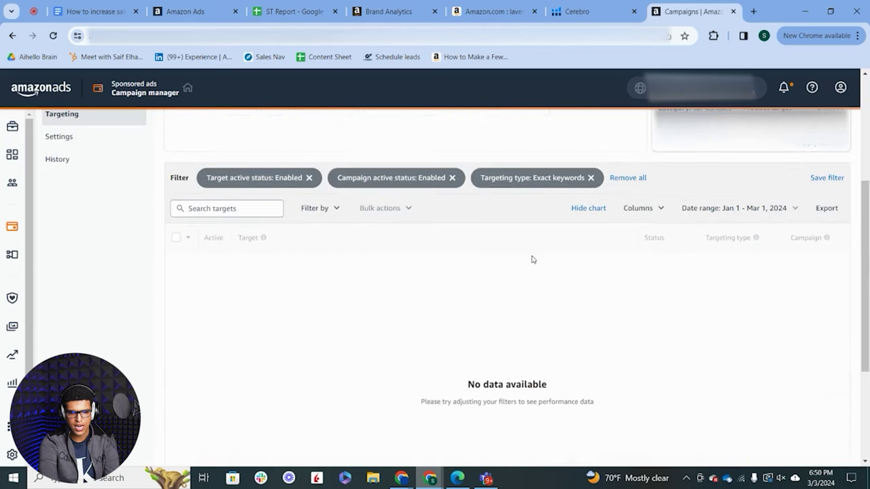
pyautogui.scroll(3, 559, 217)
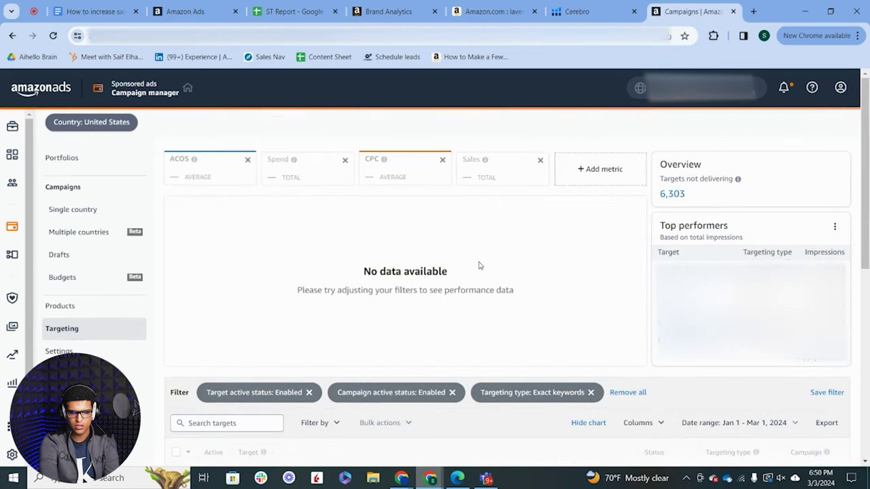
pyautogui.scroll(-2, 479, 265)
pyautogui.scroll(-1, 527, 244)
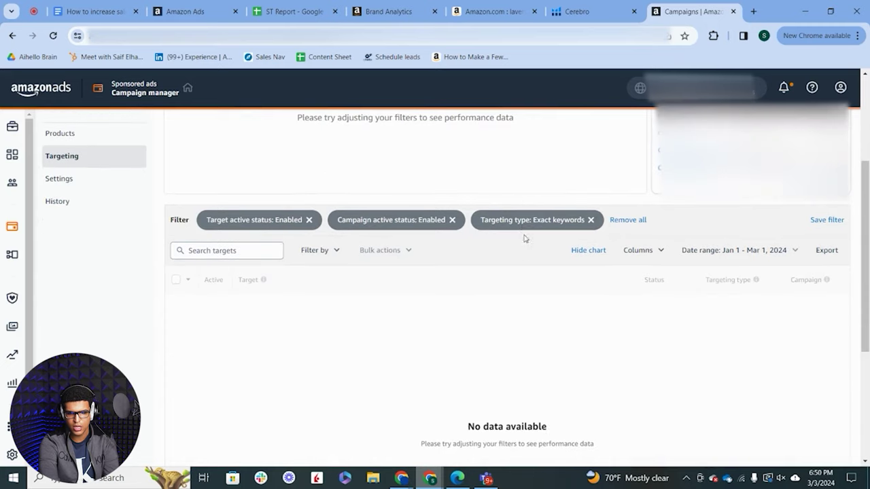
pyautogui.scroll(-3, 529, 230)
pyautogui.scroll(-1, 528, 231)
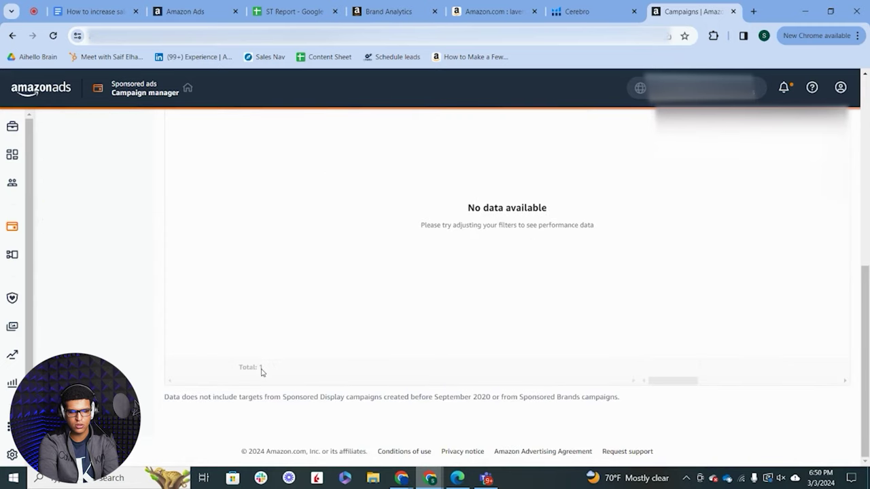
pyautogui.scroll(10, 428, 316)
# Step: Change the Targeting type filter from exact keywords to Phrase keywords and check the total number of targets
pyautogui.click(537, 386)
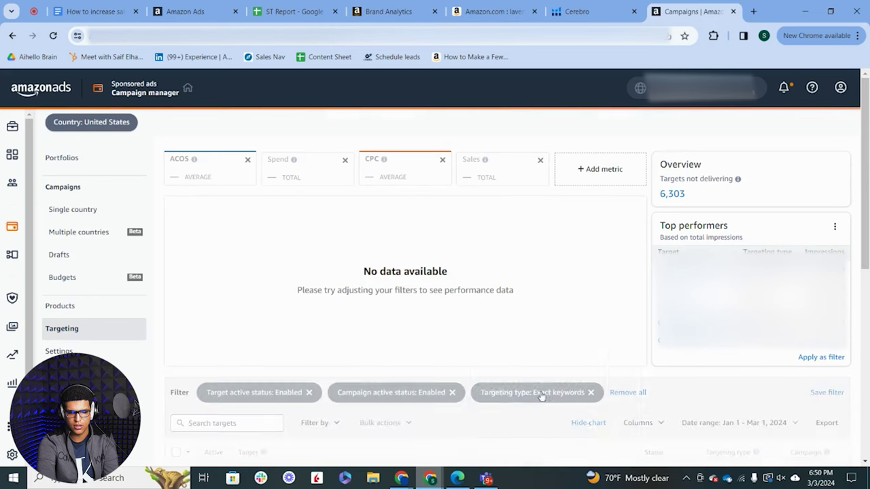
pyautogui.click(519, 399)
pyautogui.click(483, 387)
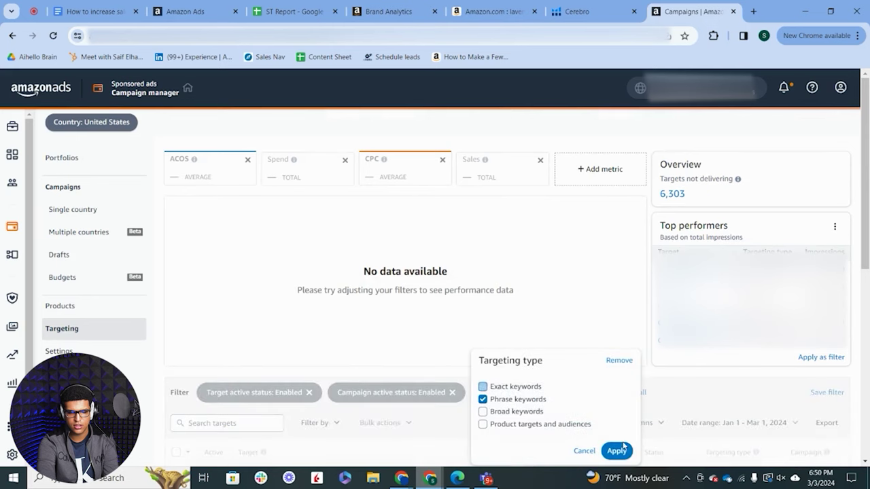
pyautogui.click(616, 451)
pyautogui.scroll(-5, 626, 453)
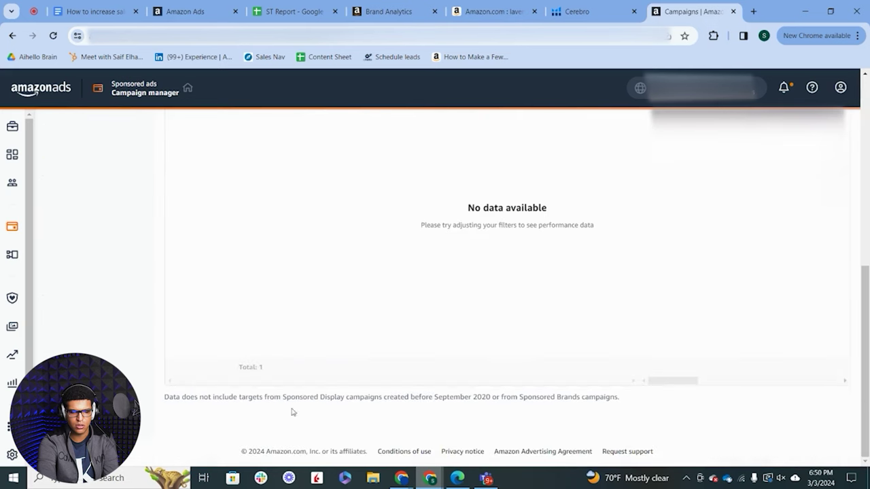
pyautogui.scroll(5, 435, 351)
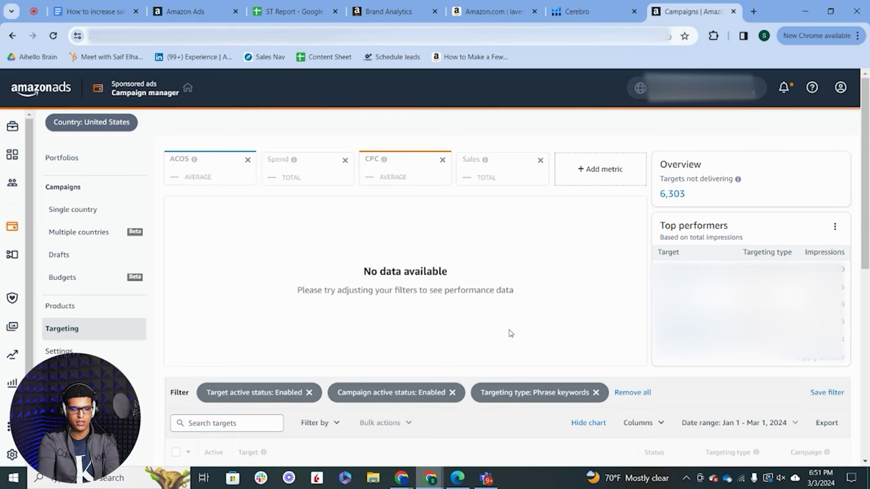
# Step: Look through the campaigns and ad groups offered by the Campaigns and ad groups filter without applying one
pyautogui.scroll(-3, 511, 333)
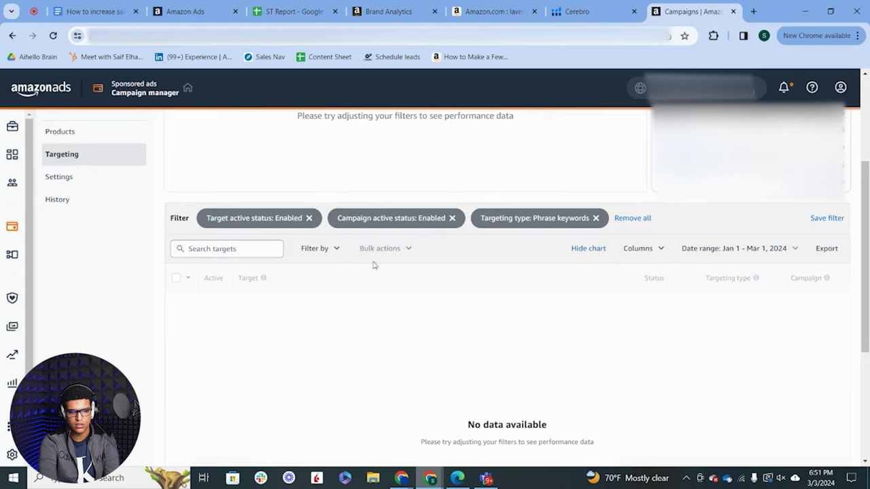
pyautogui.click(324, 250)
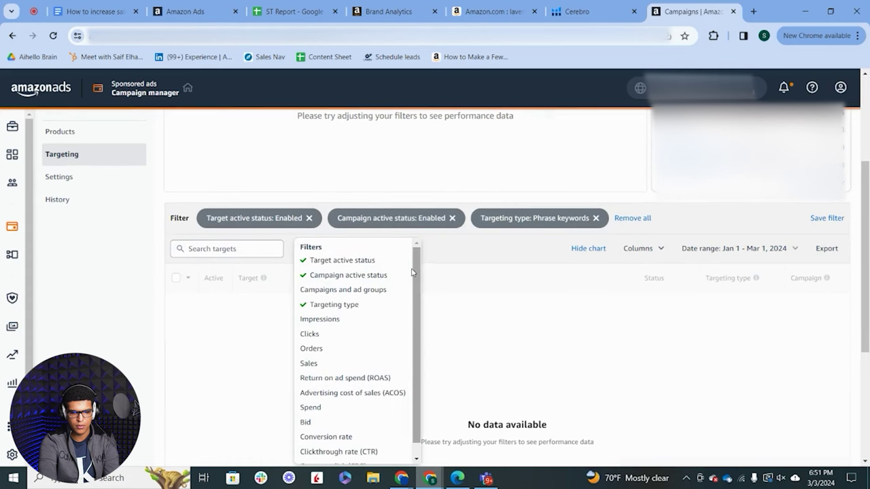
pyautogui.click(374, 293)
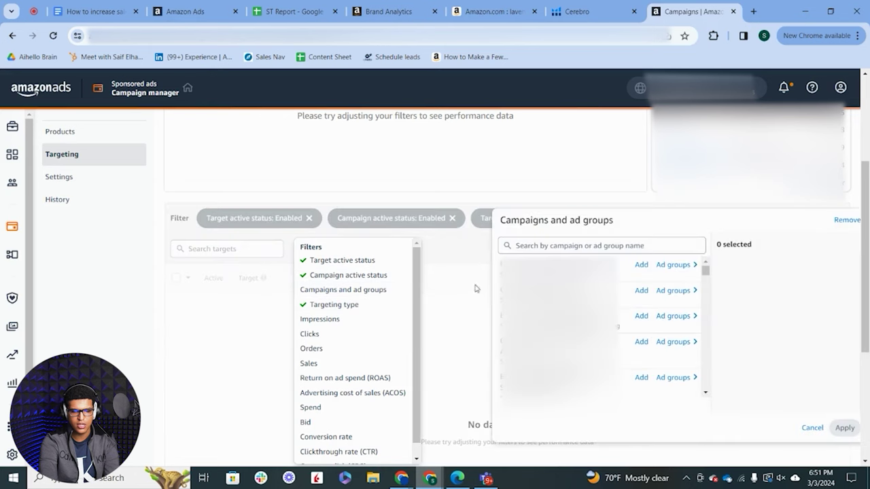
pyautogui.click(568, 246)
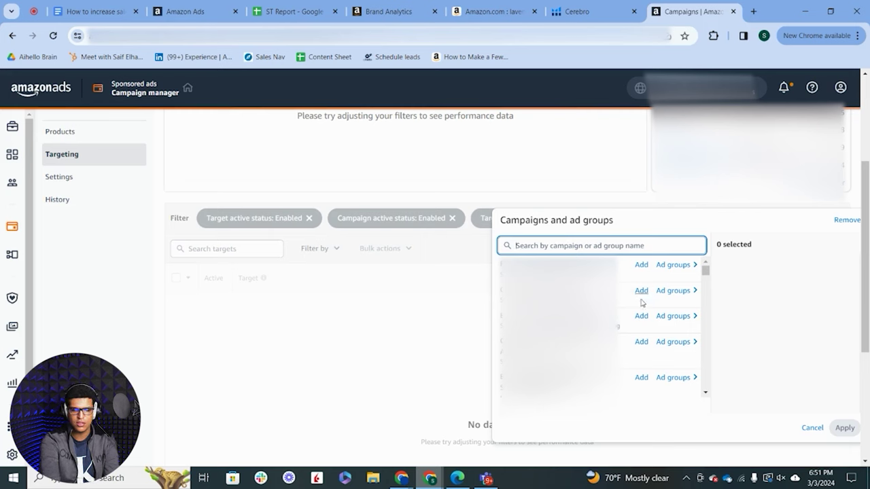
pyautogui.scroll(1, 647, 365)
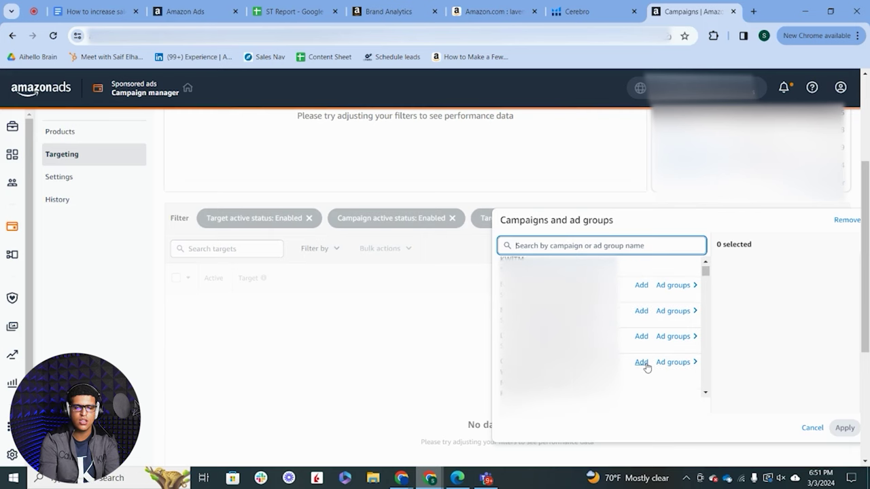
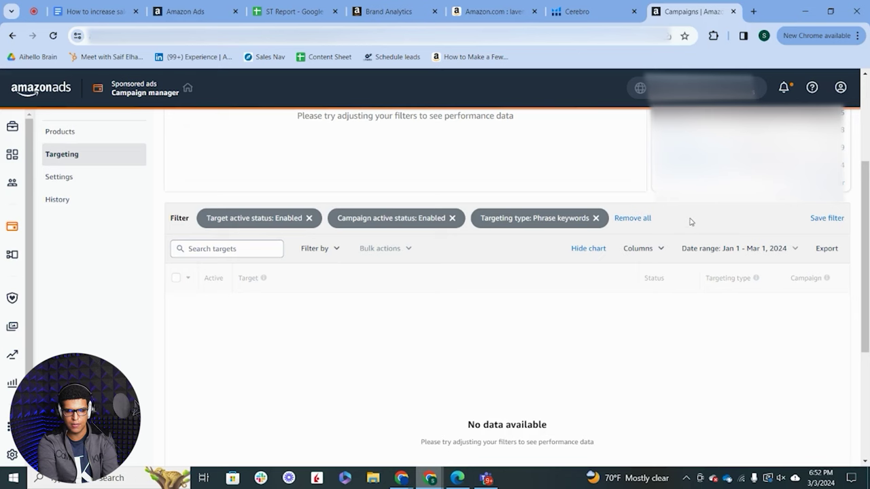
pyautogui.scroll(3, 690, 222)
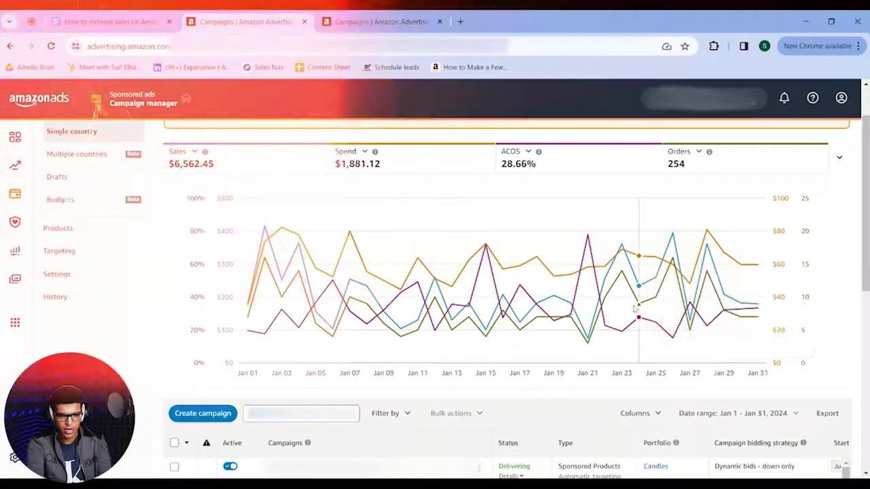
# Step: Filter the product's campaigns on the Campaigns page by Active status Enabled
pyautogui.scroll(-1, 634, 309)
pyautogui.scroll(-1, 476, 197)
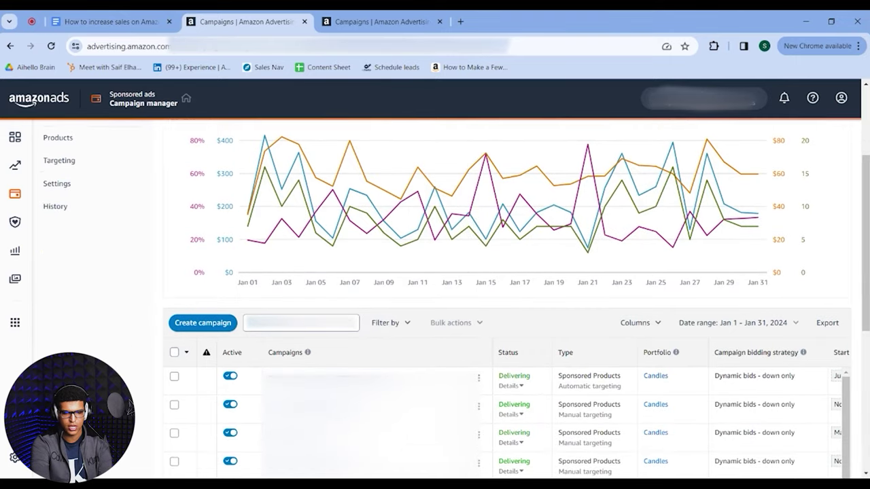
pyautogui.click(340, 322)
pyautogui.scroll(-2, 354, 301)
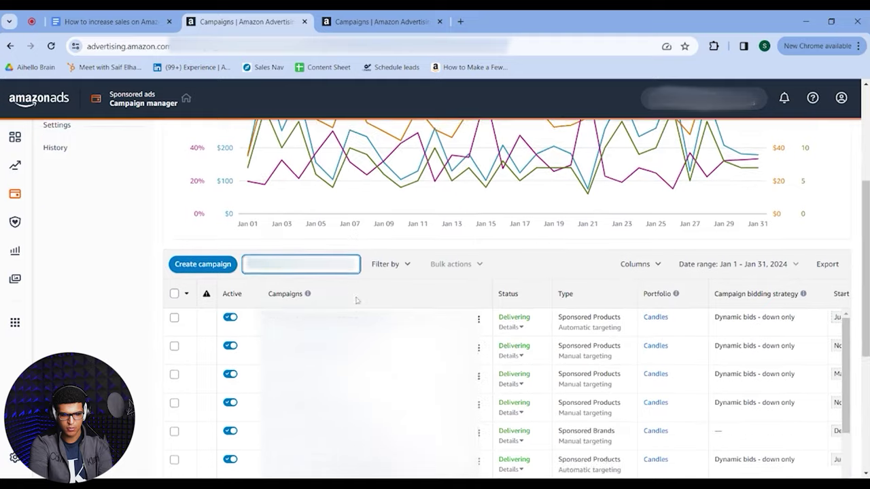
pyautogui.scroll(-2, 114, 319)
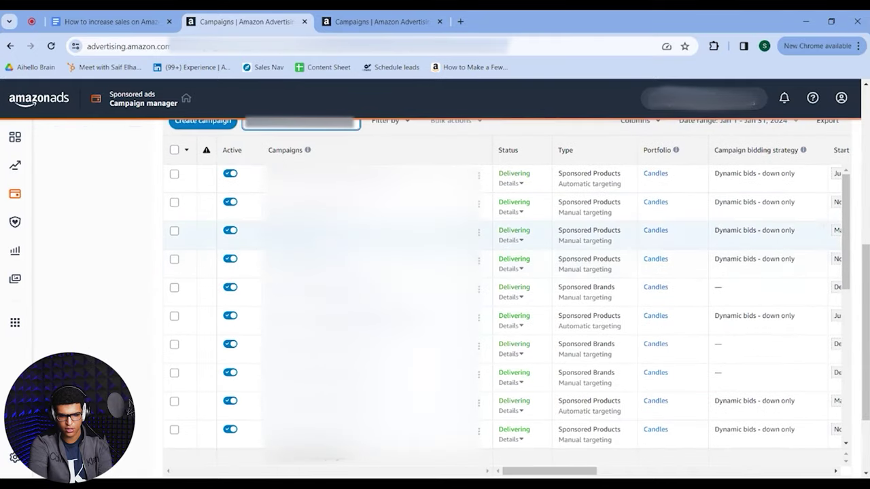
pyautogui.scroll(2, 156, 335)
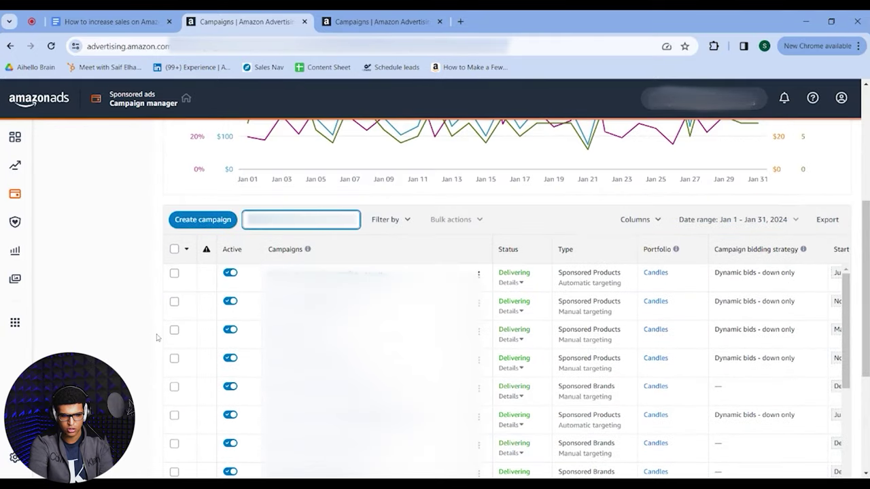
pyautogui.click(396, 219)
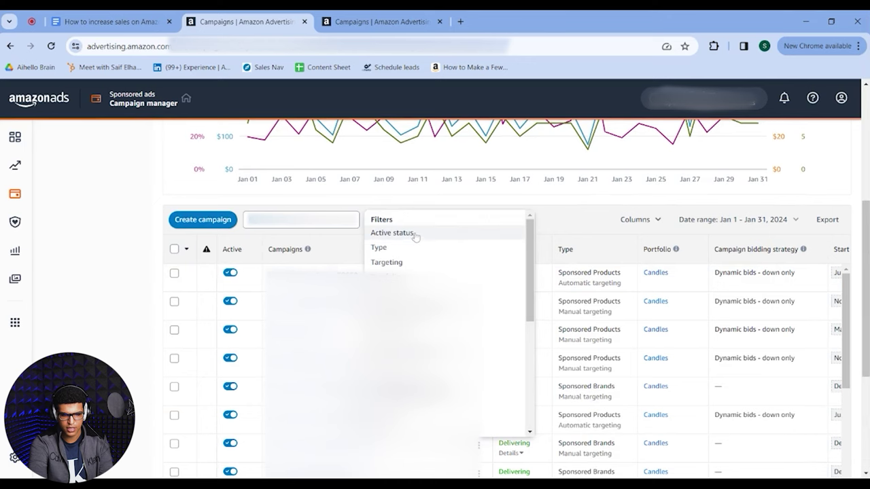
pyautogui.click(393, 233)
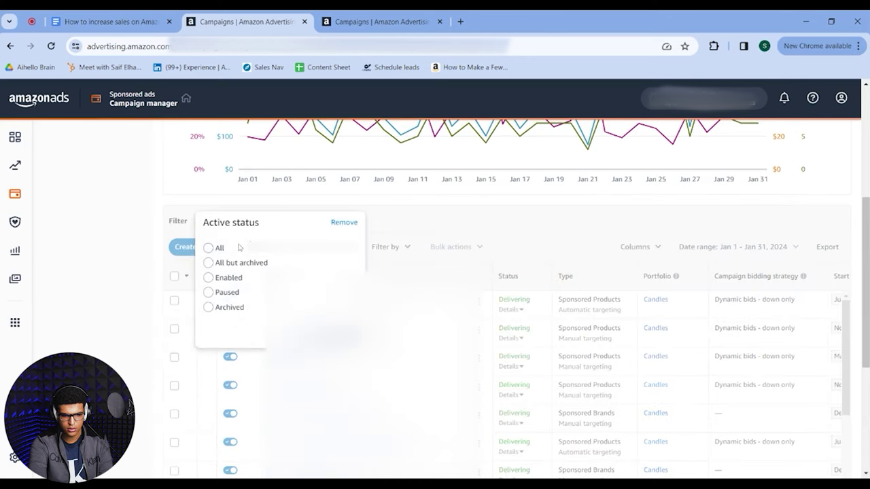
pyautogui.click(208, 277)
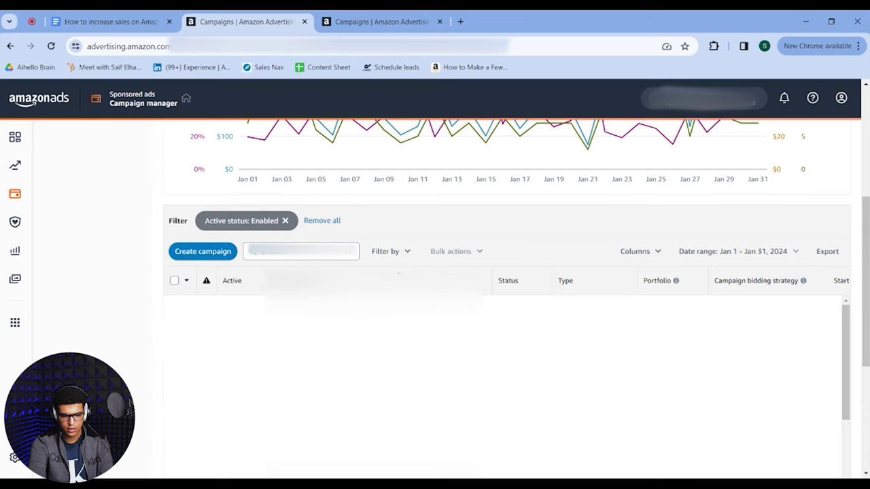
# Step: Add a Type filter that shows only Sponsored Products campaigns and look over the filtered list
pyautogui.click(392, 251)
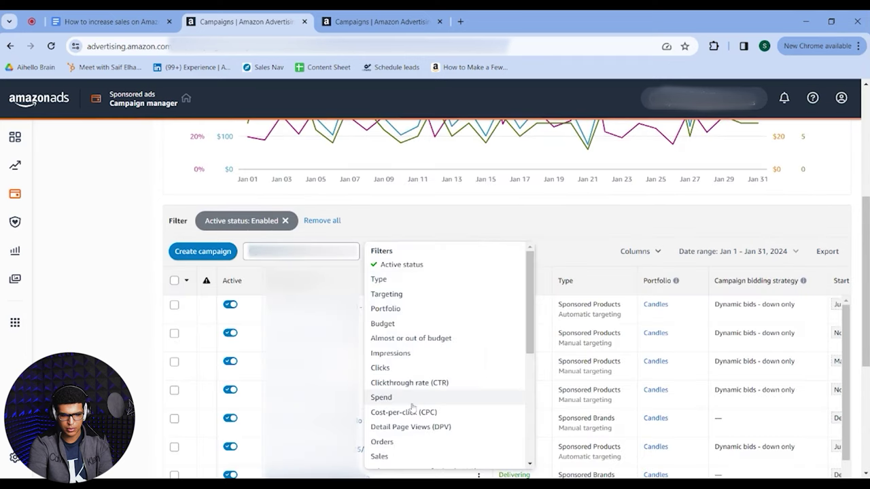
pyautogui.scroll(-1, 447, 355)
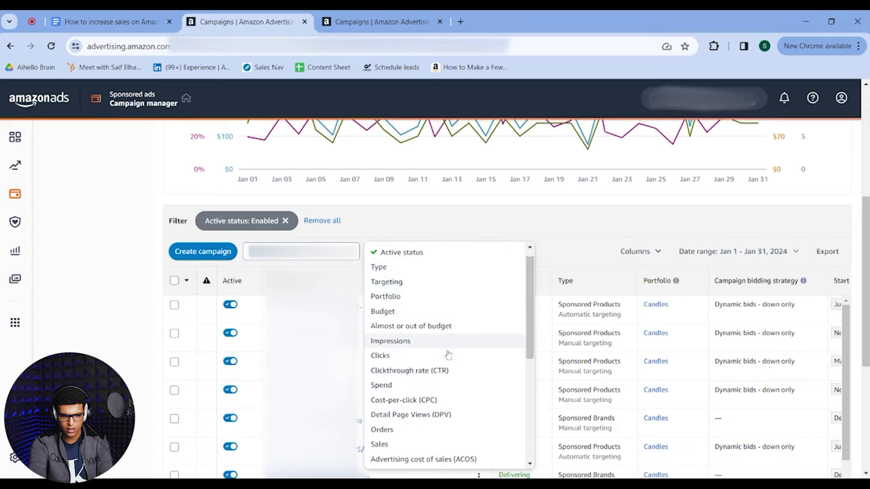
pyautogui.scroll(2, 471, 332)
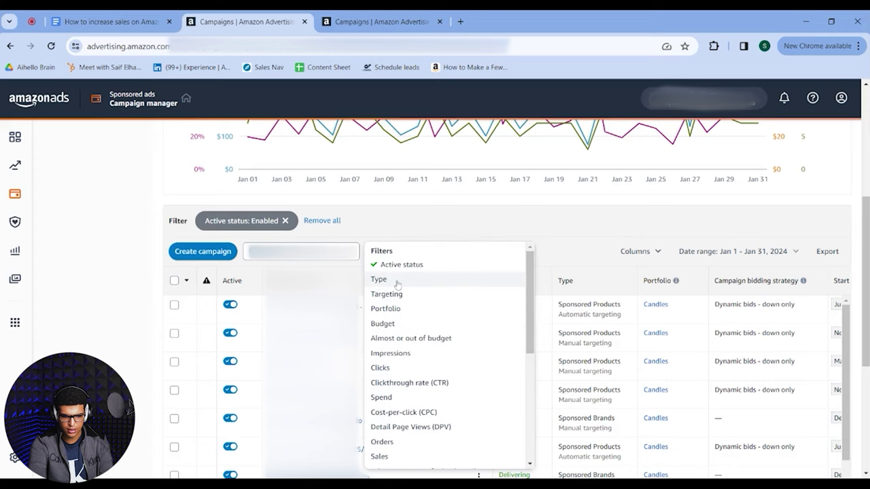
pyautogui.click(383, 278)
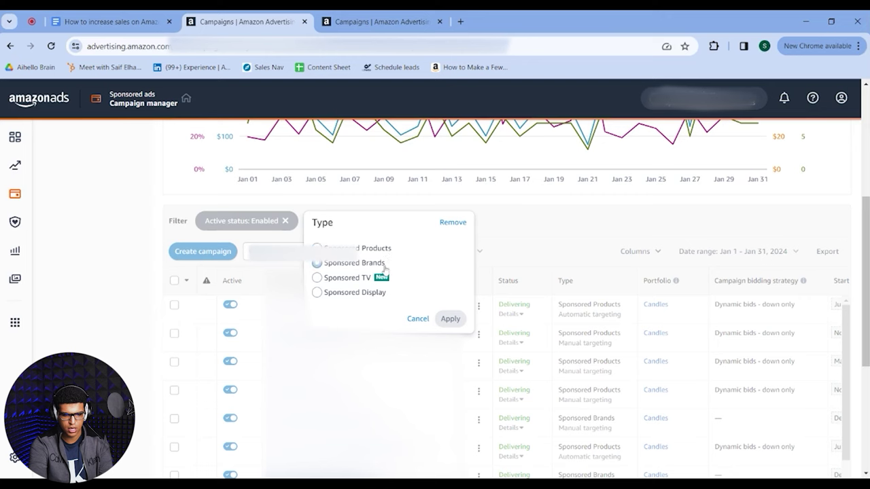
pyautogui.click(362, 249)
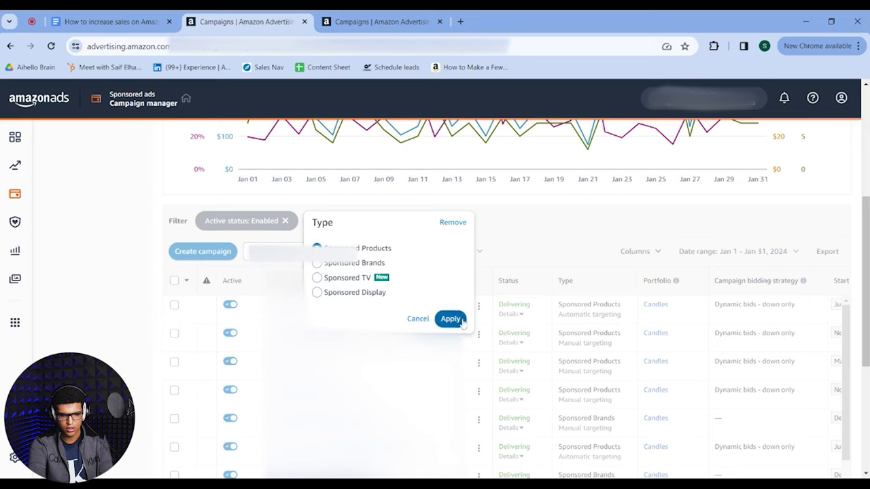
pyautogui.click(450, 319)
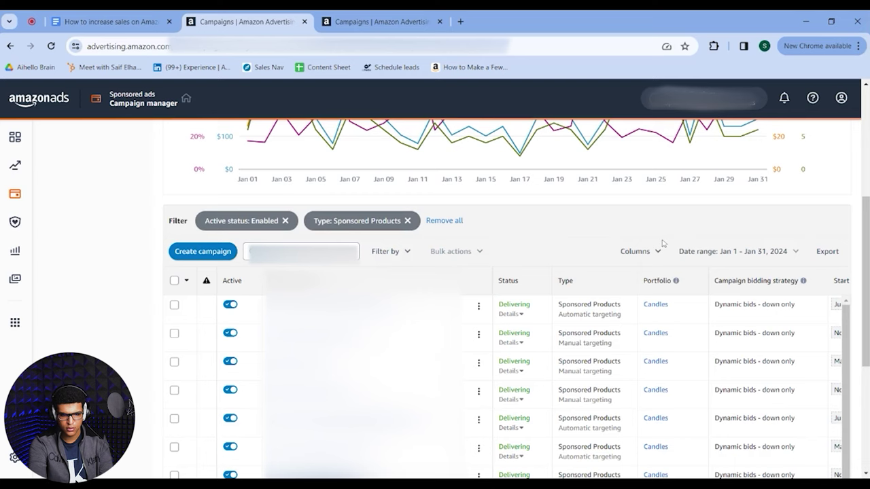
pyautogui.scroll(-1, 692, 239)
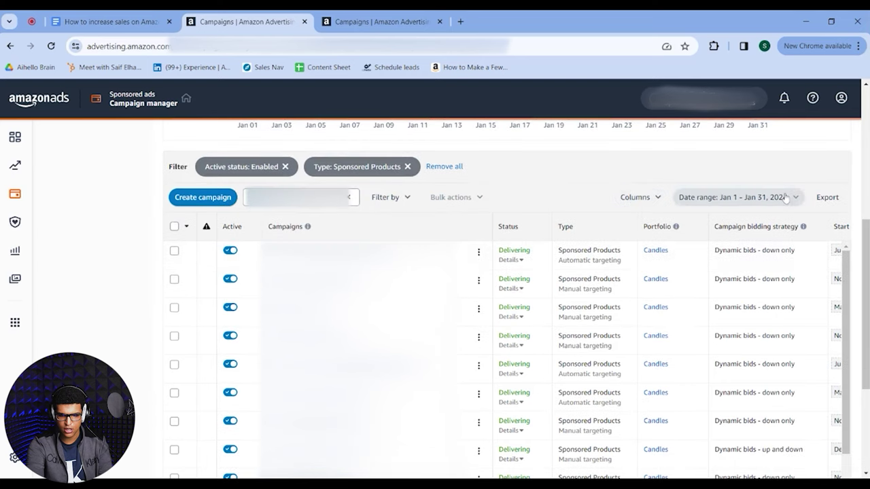
# Step: Change the campaign Type filter to Sponsored Brands
pyautogui.click(374, 170)
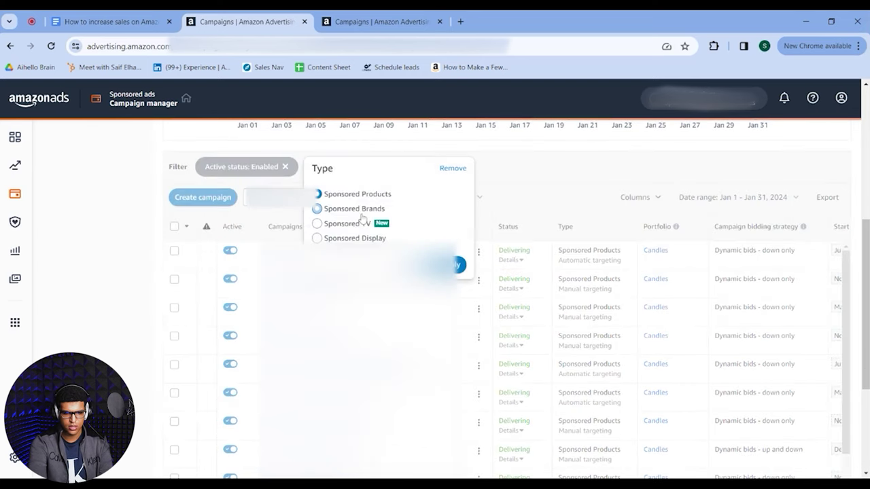
pyautogui.click(345, 209)
pyautogui.click(457, 265)
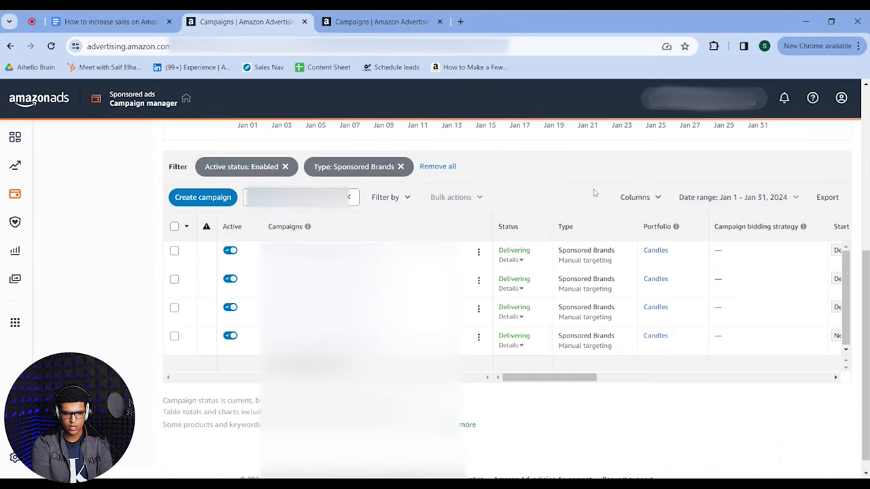
# Step: Change the campaign Type filter to Sponsored Display
pyautogui.click(331, 165)
pyautogui.click(316, 238)
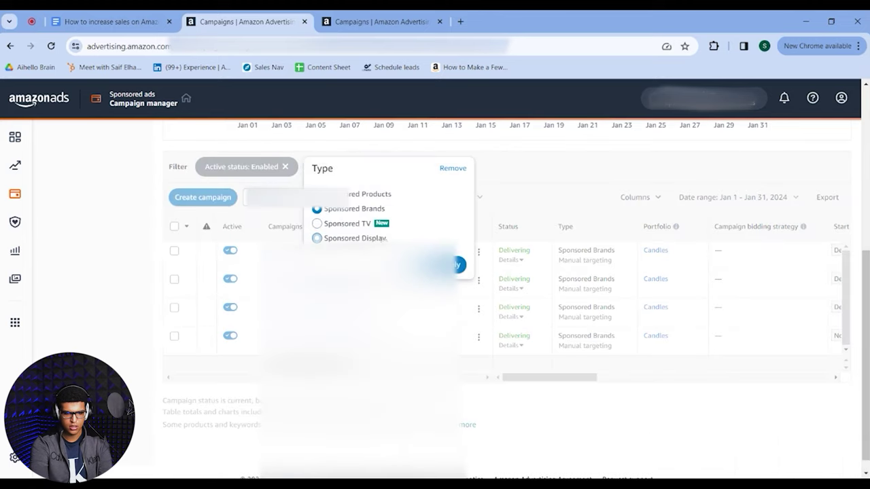
pyautogui.click(458, 264)
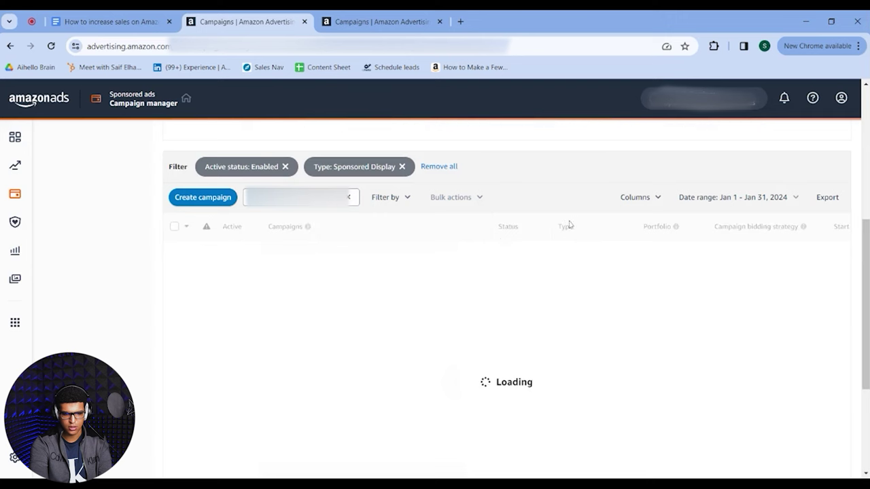
# Step: Switch to the browser tab with the Targeting page and check the options of the Targeting type filter
pyautogui.click(364, 21)
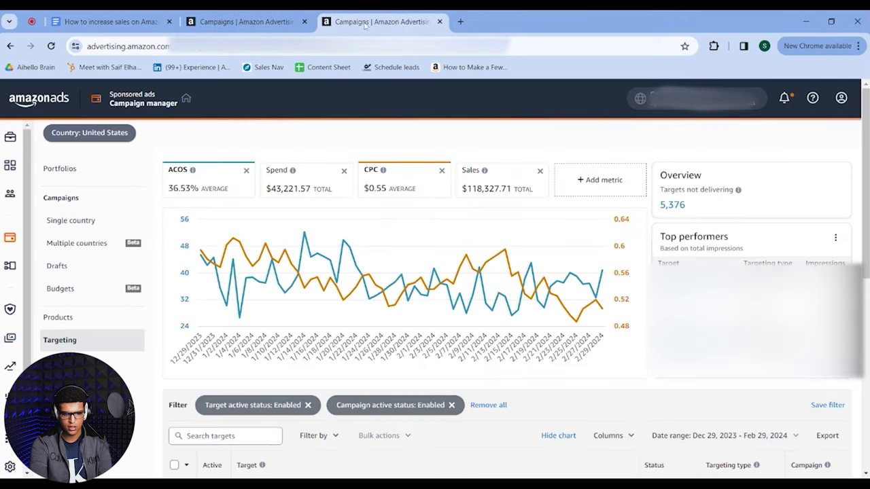
pyautogui.scroll(-1, 442, 381)
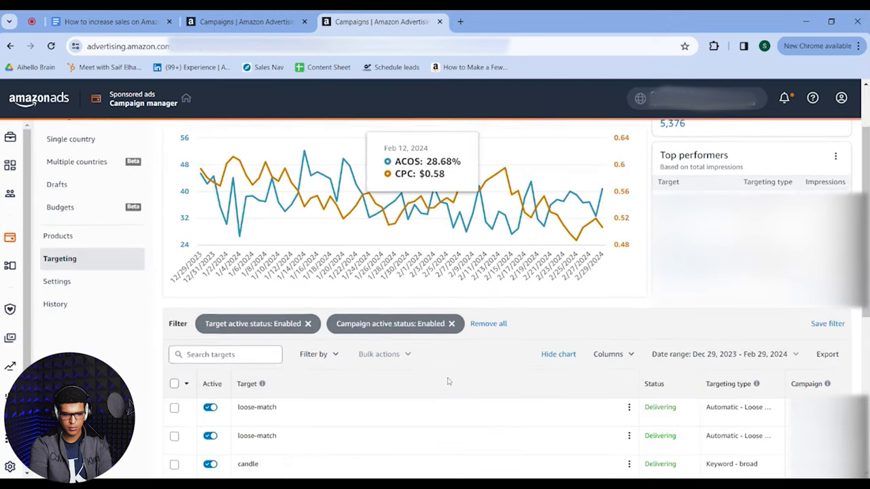
pyautogui.click(315, 354)
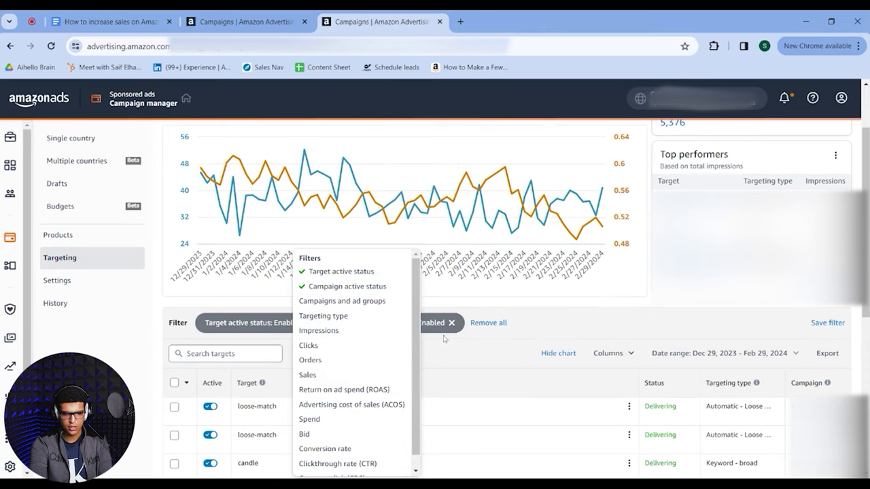
pyautogui.click(329, 317)
pyautogui.click(481, 388)
pyautogui.click(582, 416)
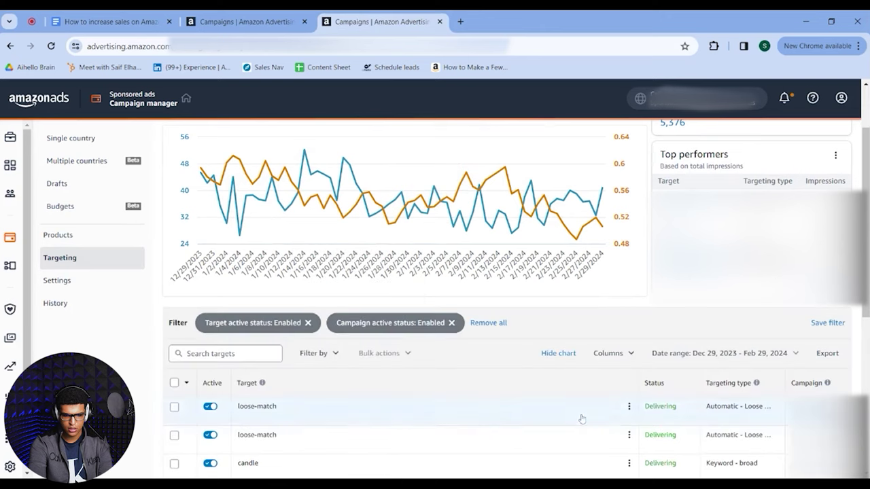
# Step: Add a Campaigns and ad groups filter for a listed campaign and check the targets table and chart for it
pyautogui.click(315, 354)
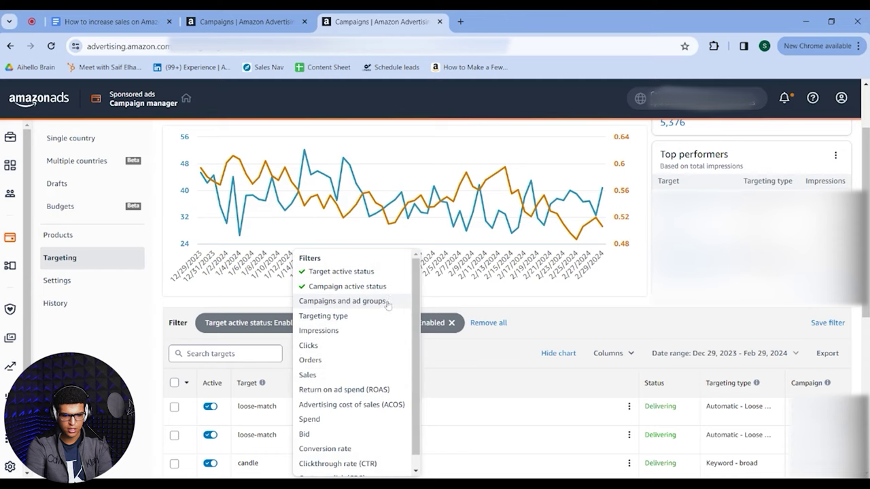
pyautogui.click(460, 328)
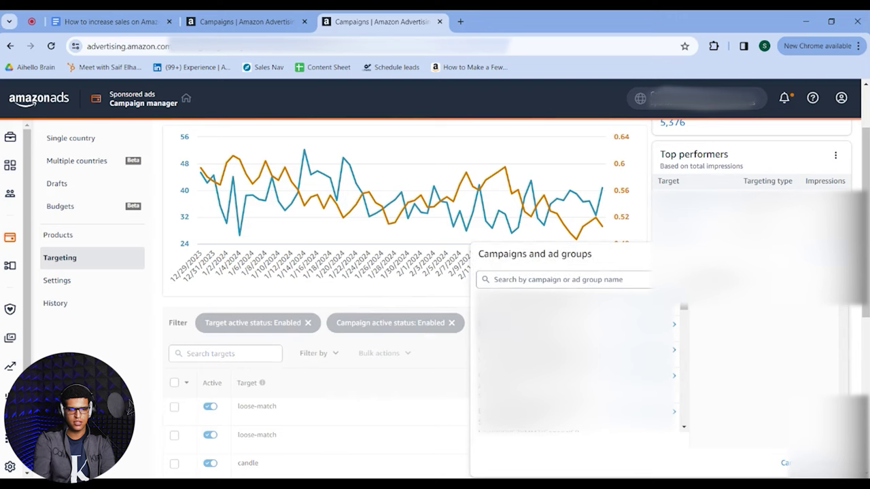
pyautogui.click(543, 280)
pyautogui.click(619, 293)
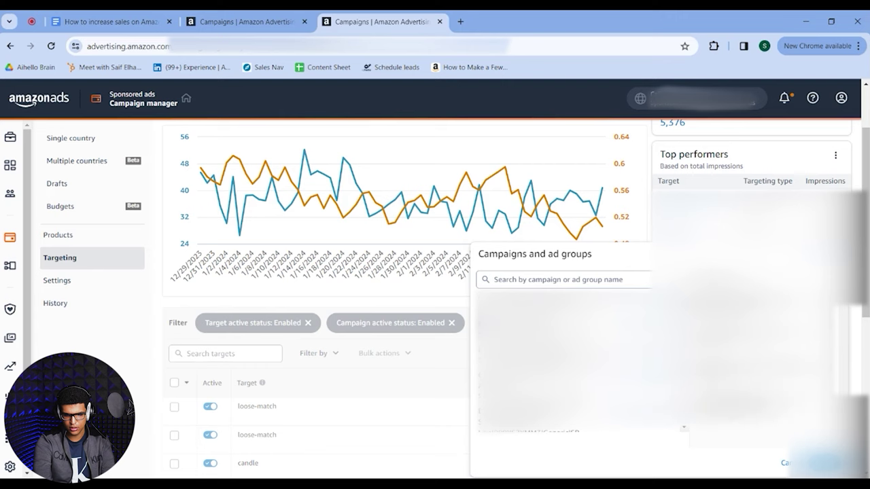
pyautogui.click(822, 465)
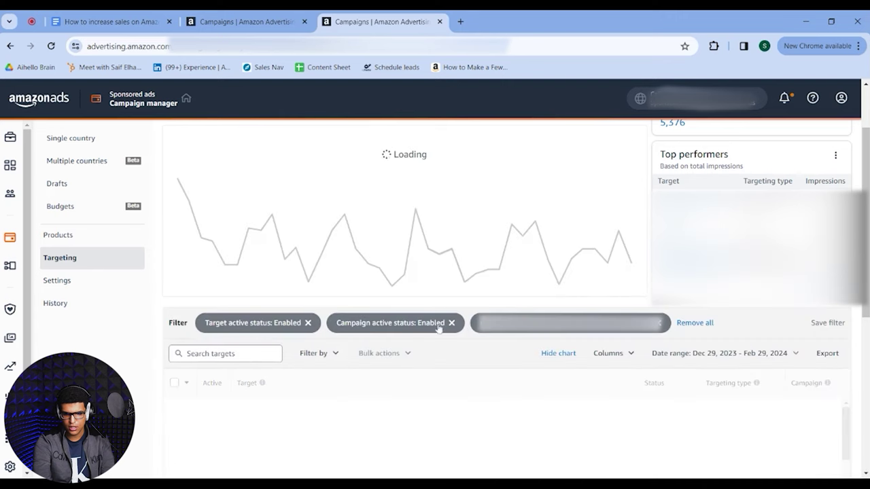
pyautogui.scroll(-3, 515, 244)
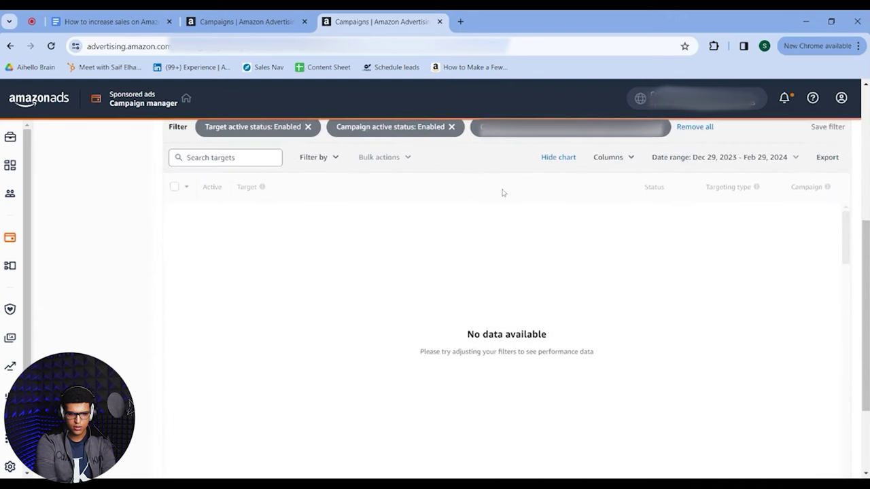
pyautogui.scroll(3, 501, 191)
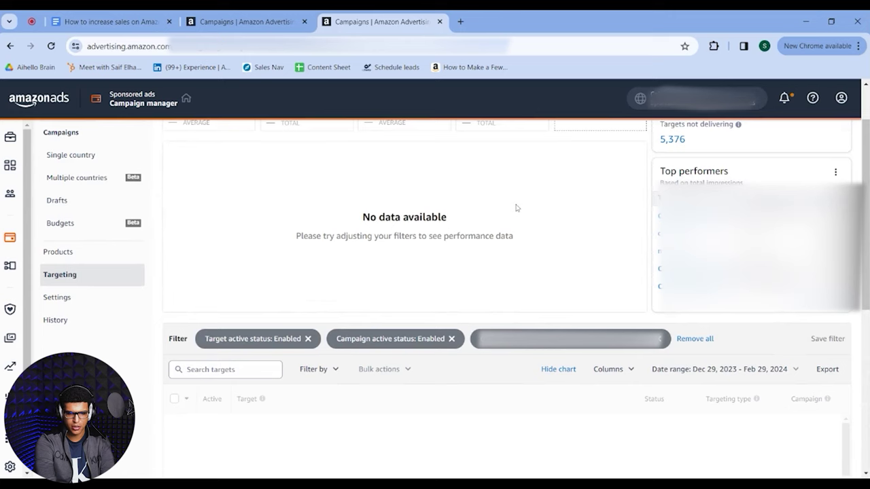
pyautogui.scroll(-1, 562, 276)
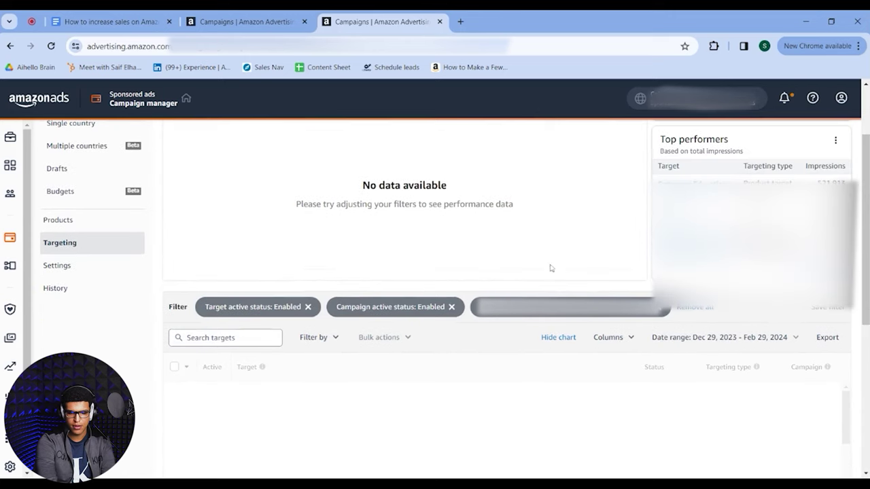
pyautogui.scroll(-5, 552, 242)
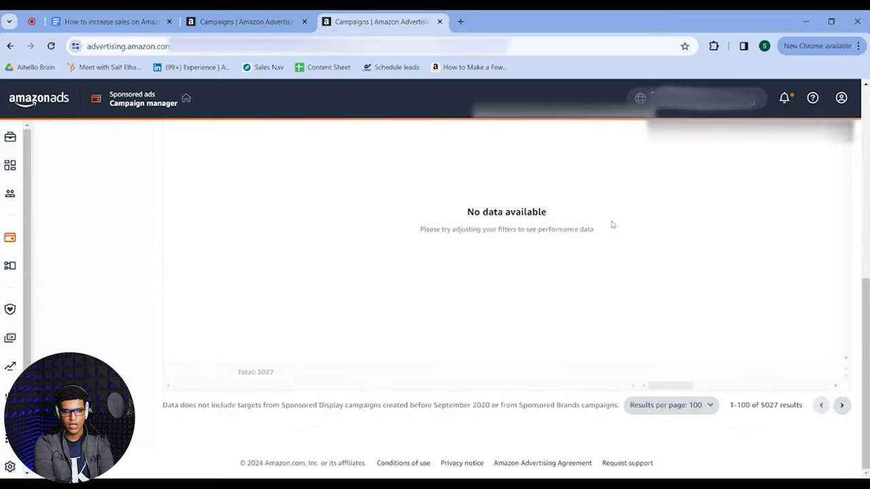
pyautogui.scroll(3, 652, 223)
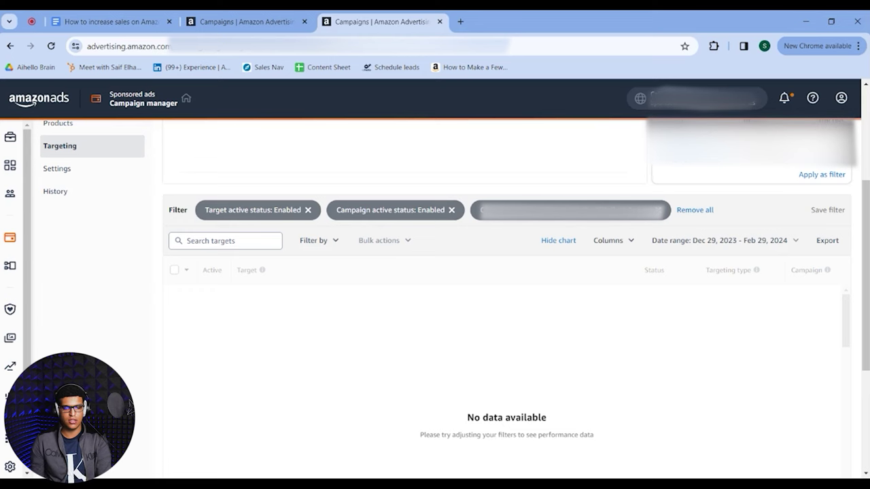
pyautogui.scroll(3, 506, 299)
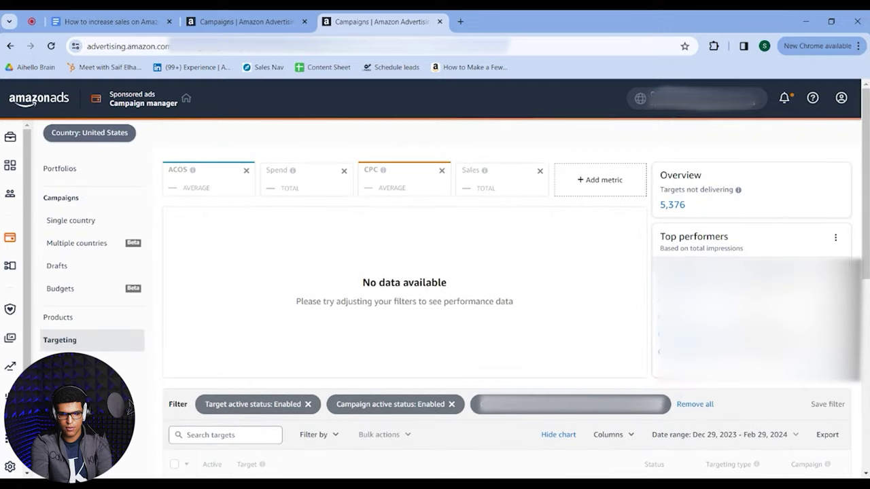
# Step: Switch to the browser tab with the campaign list, set the Type filter to Sponsored Products and review the sales, spend, ACOS and orders
pyautogui.click(247, 21)
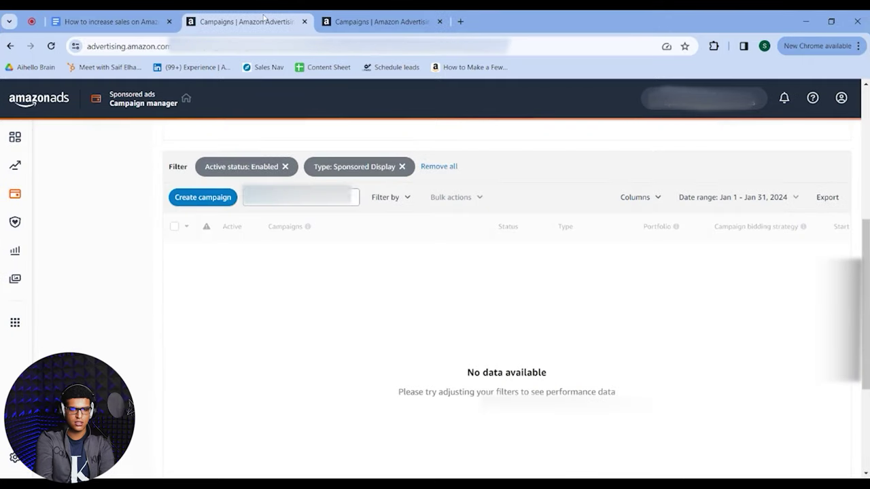
pyautogui.scroll(5, 456, 216)
pyautogui.scroll(-2, 406, 376)
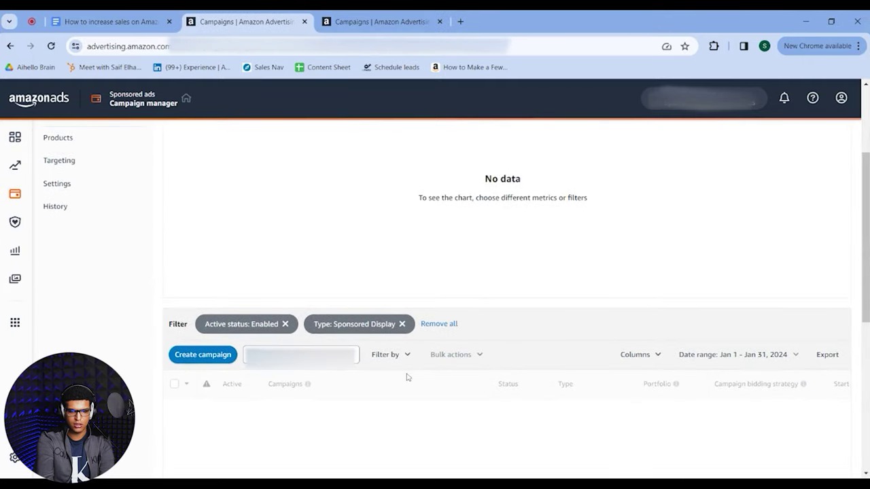
pyautogui.click(380, 324)
pyautogui.click(391, 353)
pyautogui.click(449, 422)
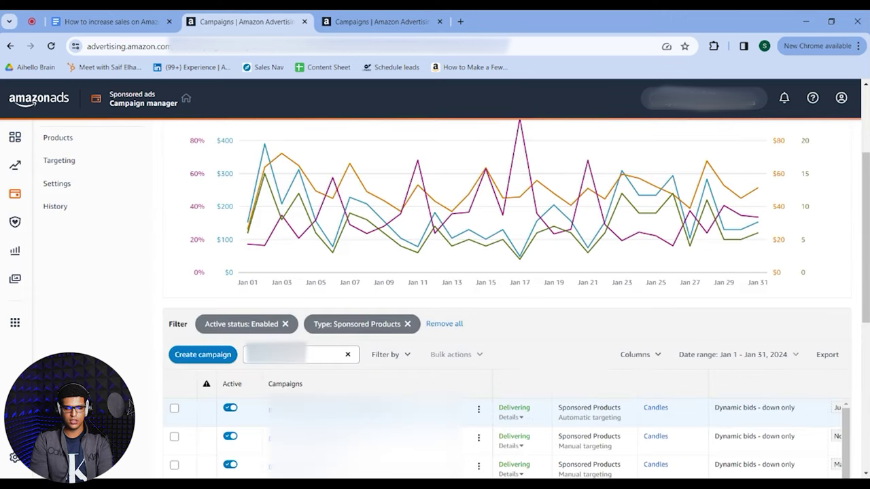
pyautogui.scroll(3, 458, 430)
pyautogui.moveTo(555, 376)
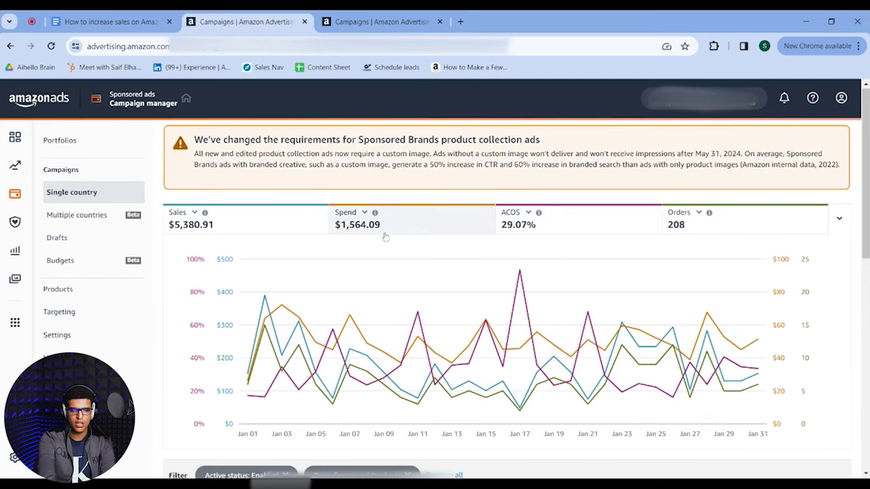
# Step: Set the campaign Type filter to Sponsored Brands and check the performance metrics and the listed campaigns
pyautogui.scroll(-1, 545, 218)
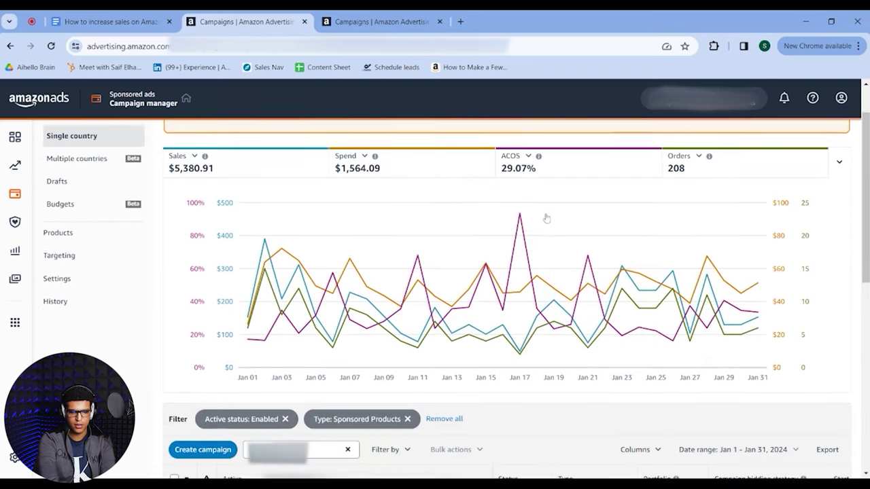
pyautogui.click(376, 418)
pyautogui.click(316, 406)
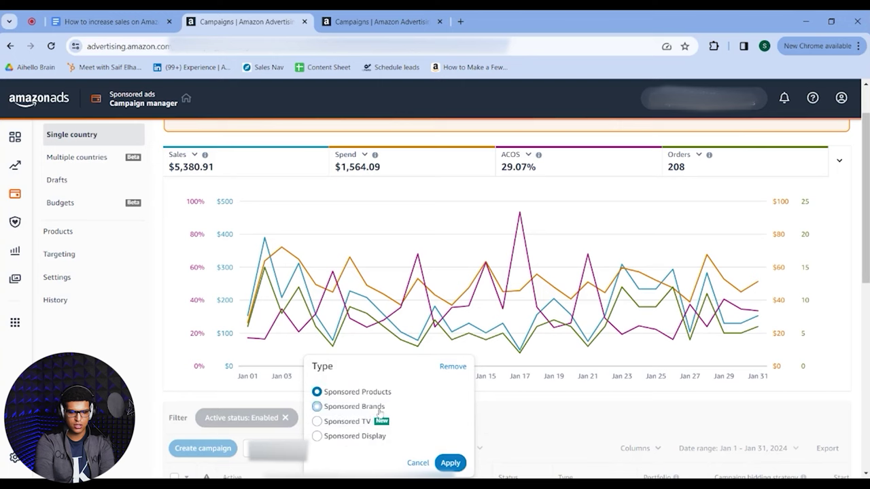
pyautogui.click(450, 462)
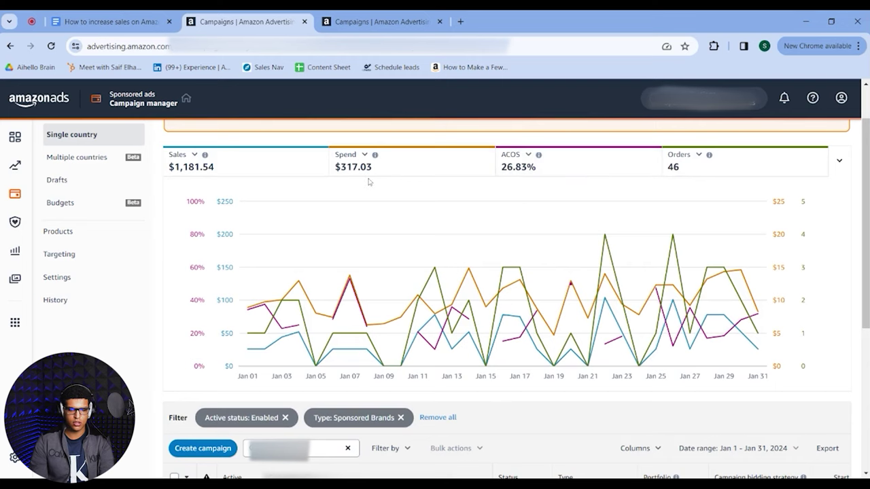
pyautogui.scroll(-4, 435, 299)
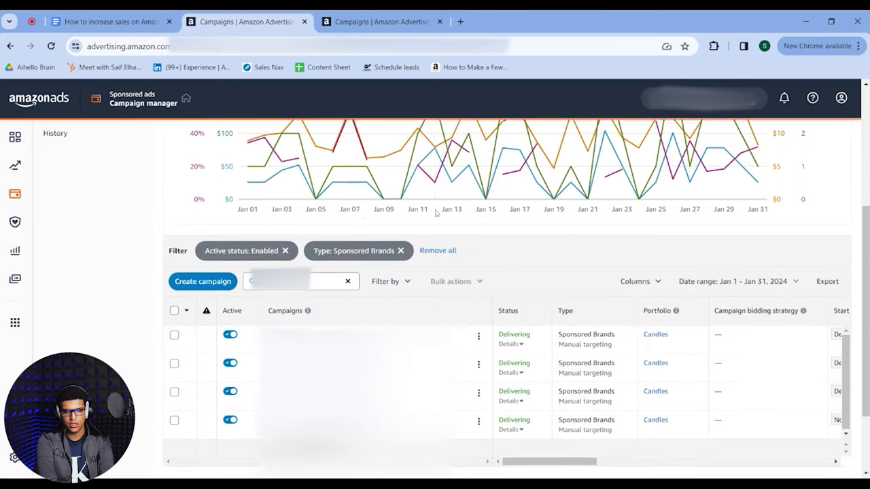
# Step: Set the campaign Type filter back to Sponsored Products and look through the listed campaigns and their targeting types
pyautogui.scroll(2, 349, 266)
pyautogui.click(349, 264)
pyautogui.click(393, 289)
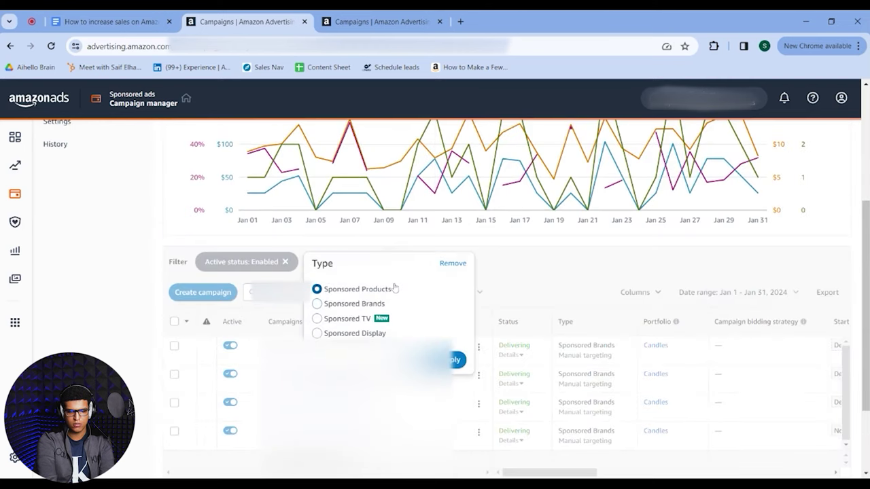
pyautogui.click(457, 360)
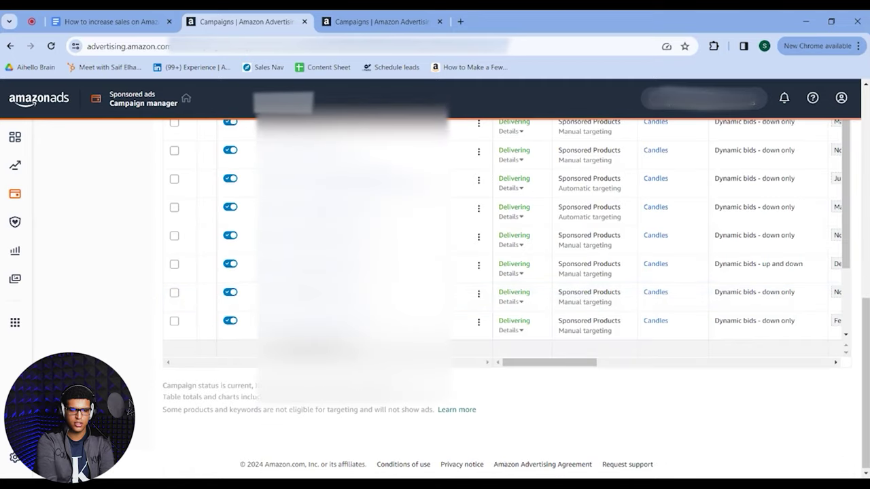
pyautogui.scroll(3, 506, 299)
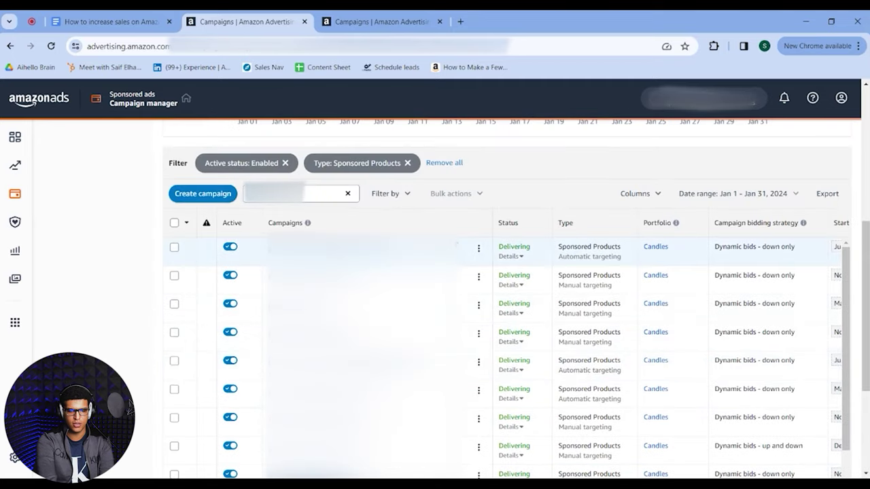
pyautogui.scroll(-1, 486, 191)
pyautogui.scroll(-1, 486, 191)
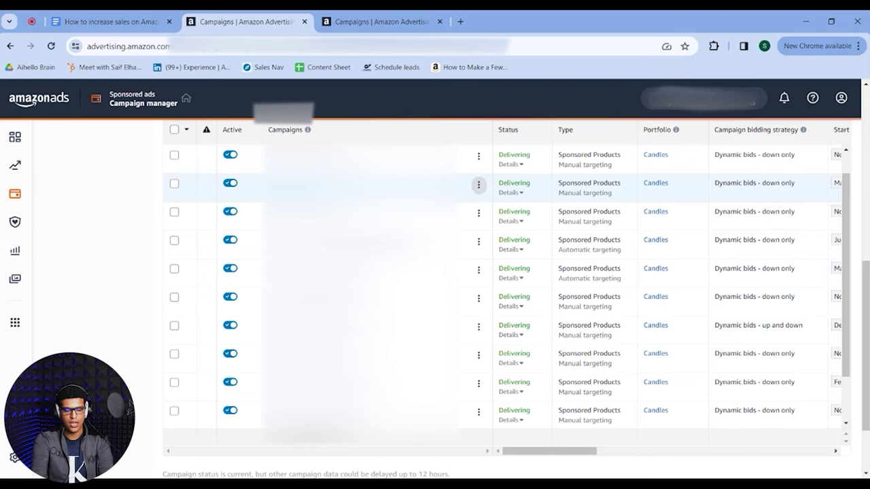
# Step: Set the campaign Type filter to Sponsored Display and check the chart and campaign table for existing coverage
pyautogui.scroll(3, 502, 160)
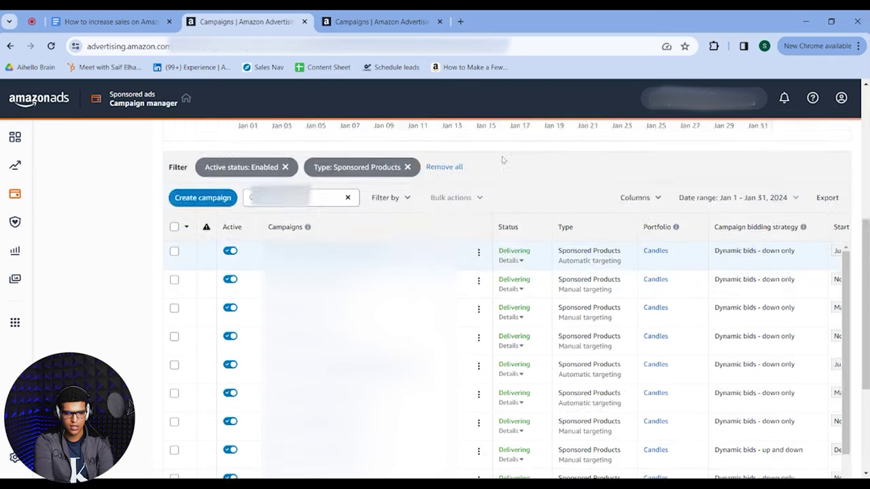
pyautogui.scroll(5, 503, 160)
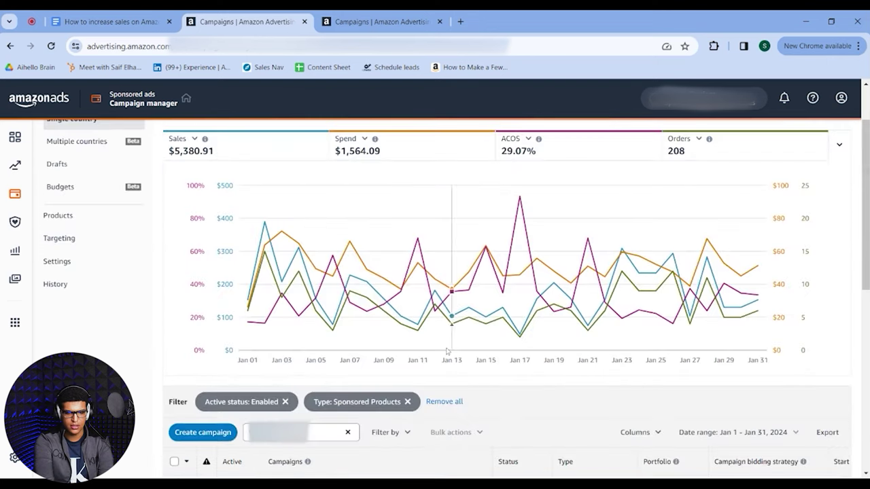
pyautogui.click(369, 404)
pyautogui.click(320, 436)
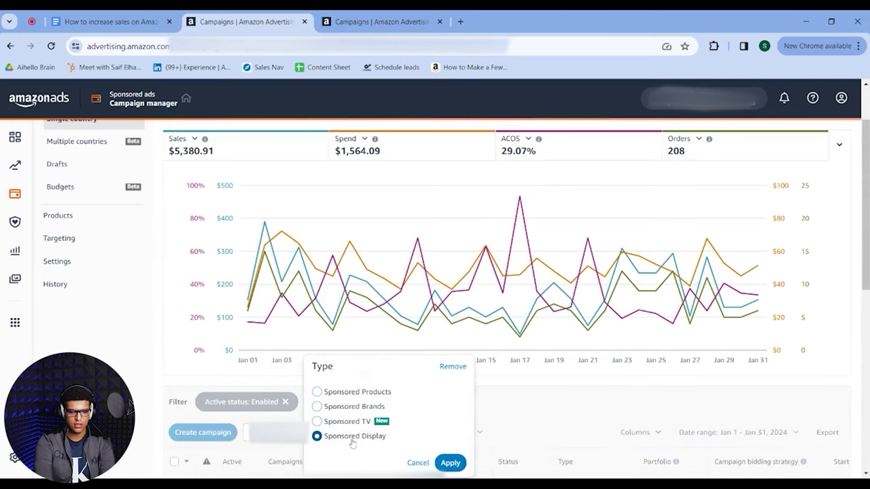
pyautogui.click(450, 463)
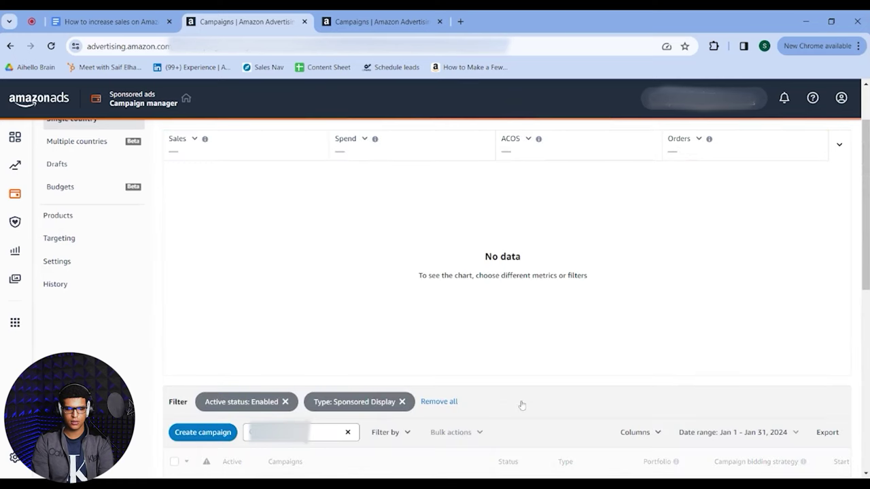
pyautogui.scroll(-3, 522, 405)
pyautogui.scroll(2, 507, 299)
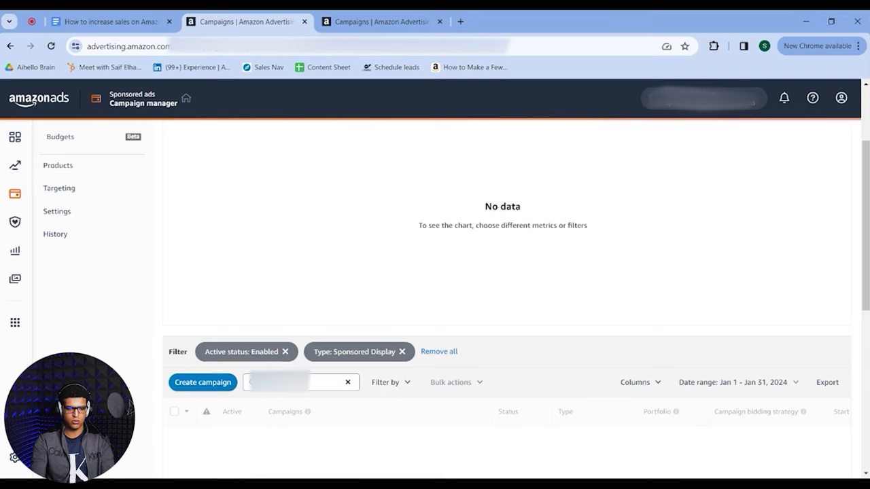
pyautogui.scroll(-1, 493, 257)
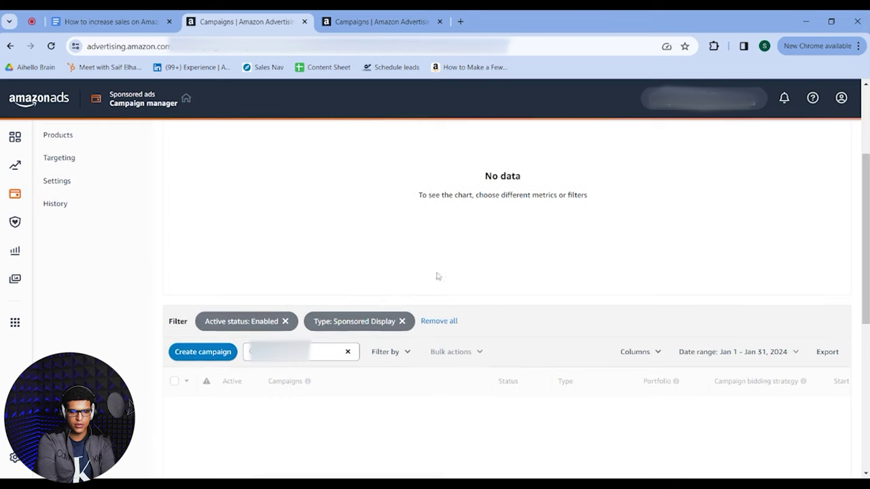